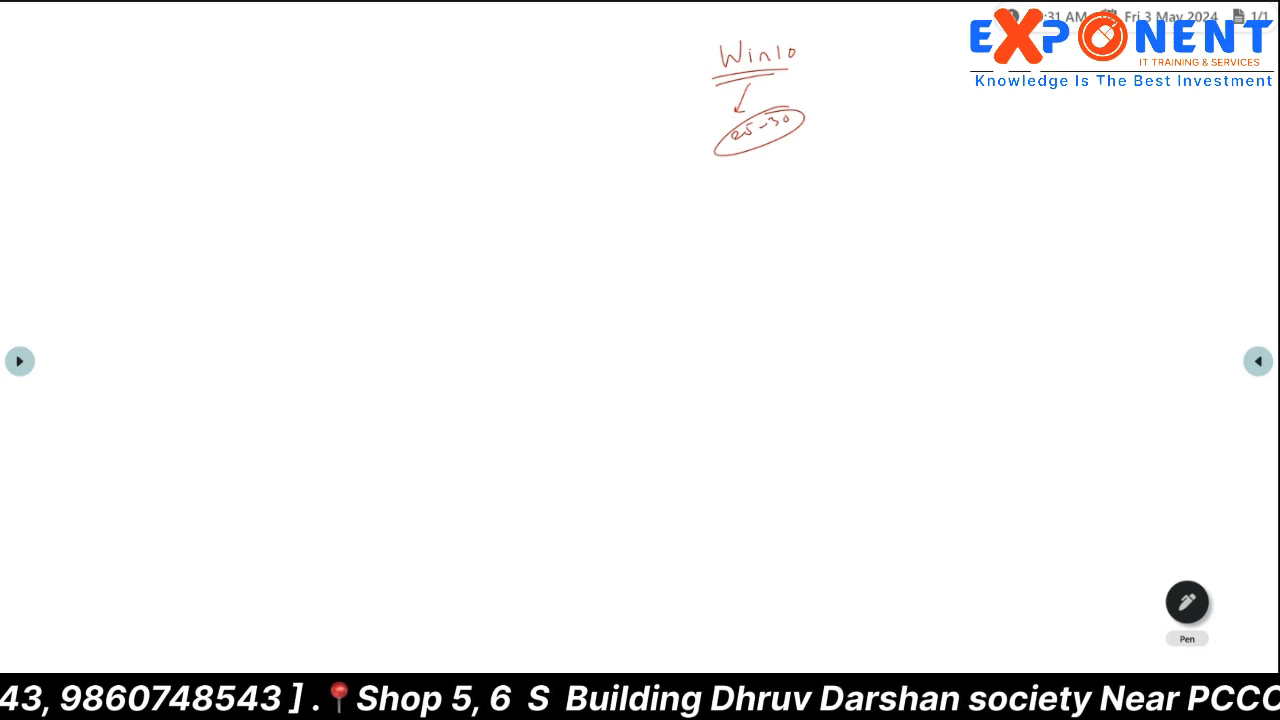
- Draw an arrow down from the circled 25-30 on the whiteboard and write a circled "cloud" below it
drag(752, 150, 742, 178)
drag(740, 175, 734, 212)
drag(735, 192, 780, 182)
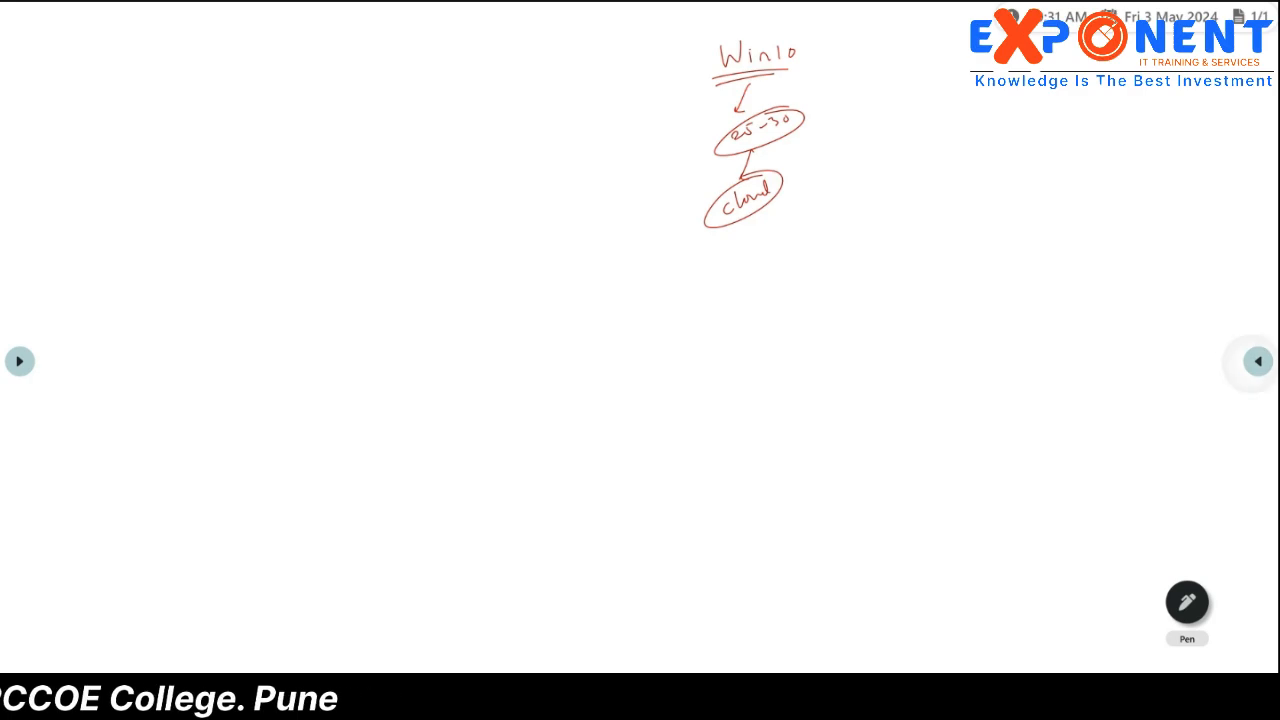
- Switch to Chrome and sign in to the AWS console as root user with the prefilled email address and account password
click(1258, 361)
click(1249, 500)
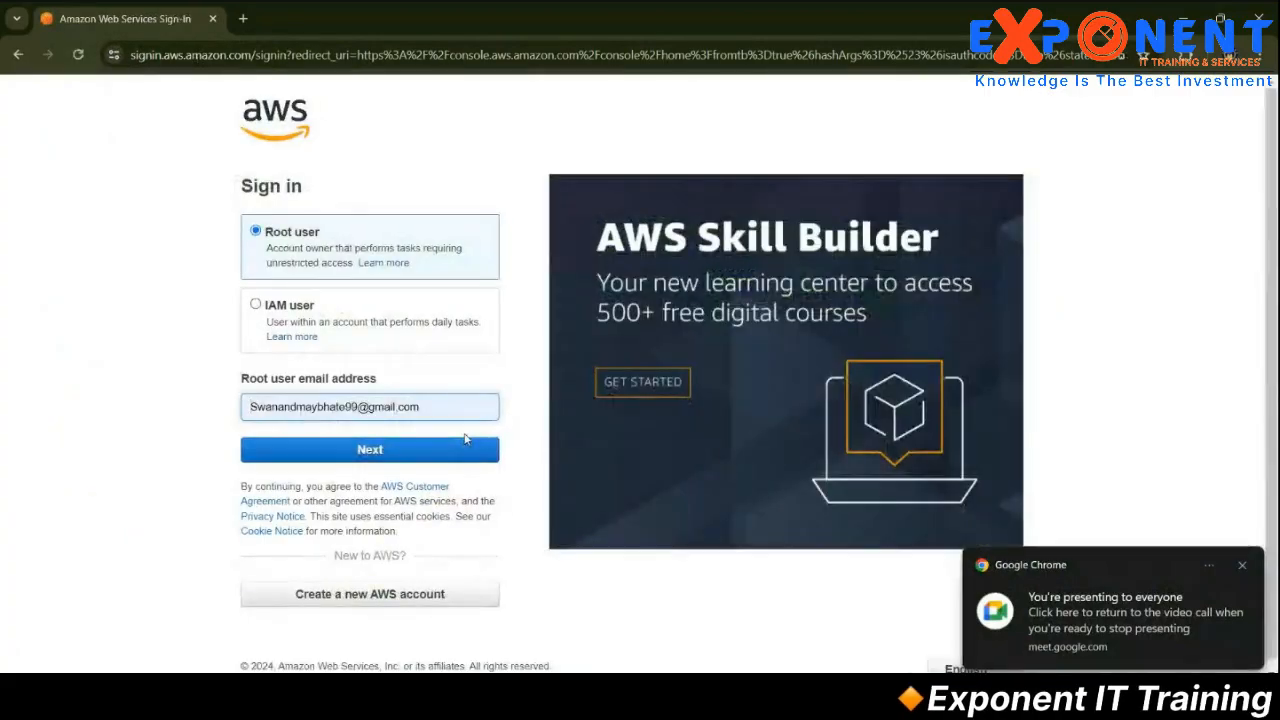
click(365, 449)
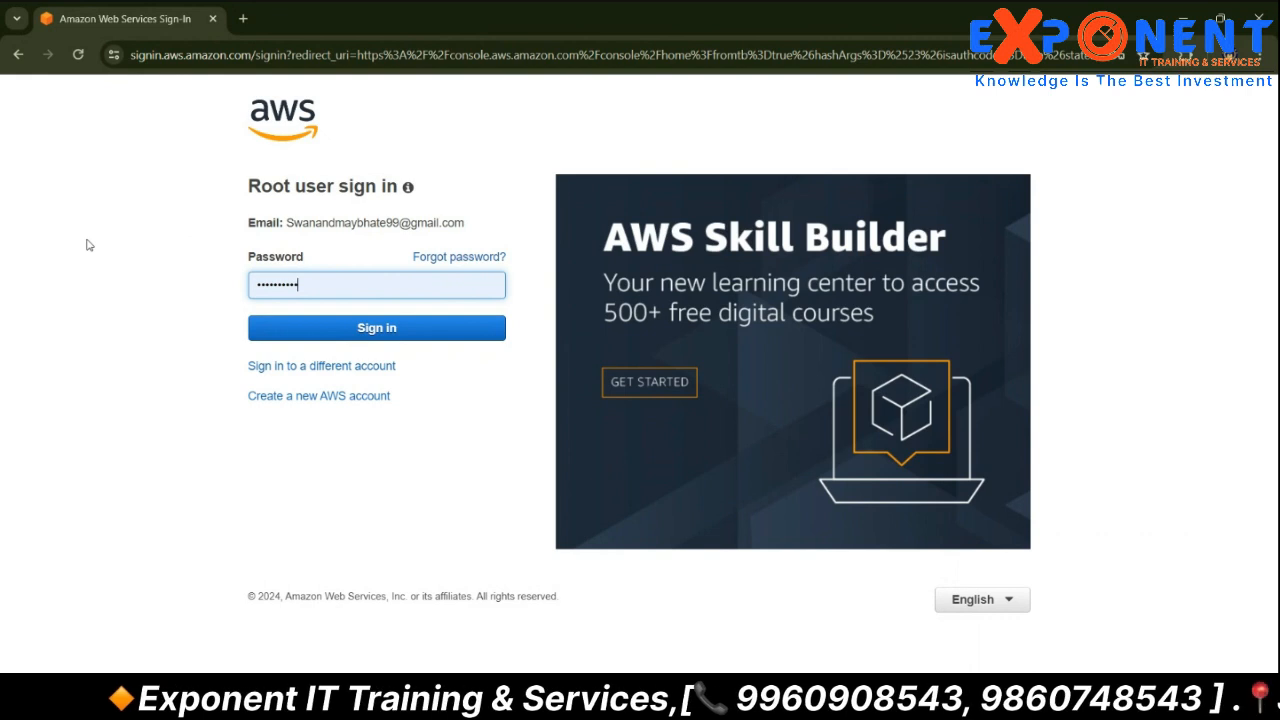
click(18, 58)
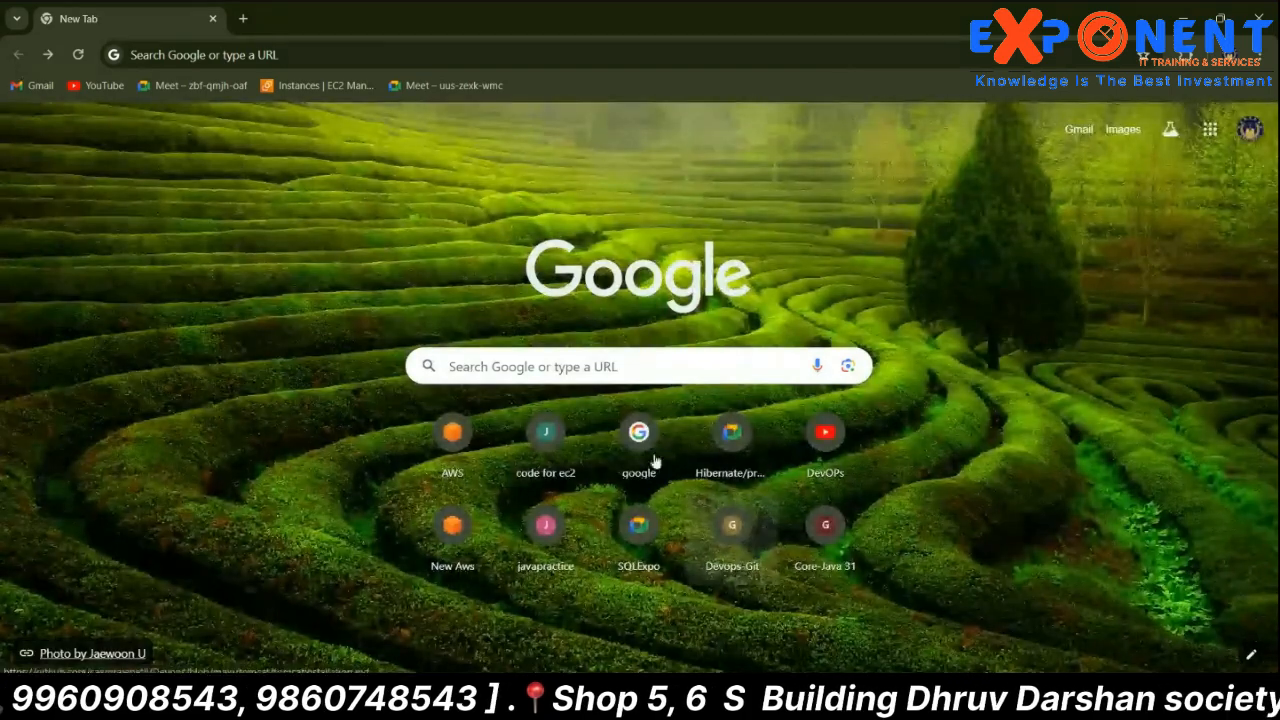
click(467, 435)
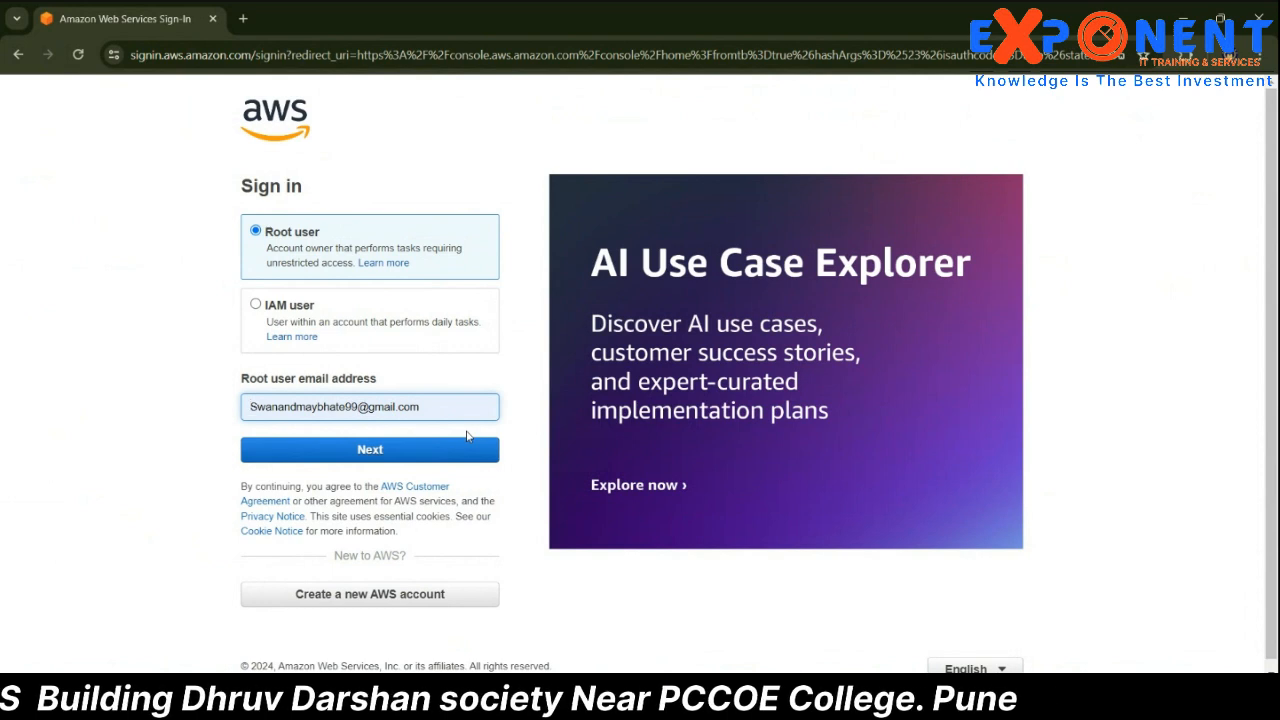
click(323, 452)
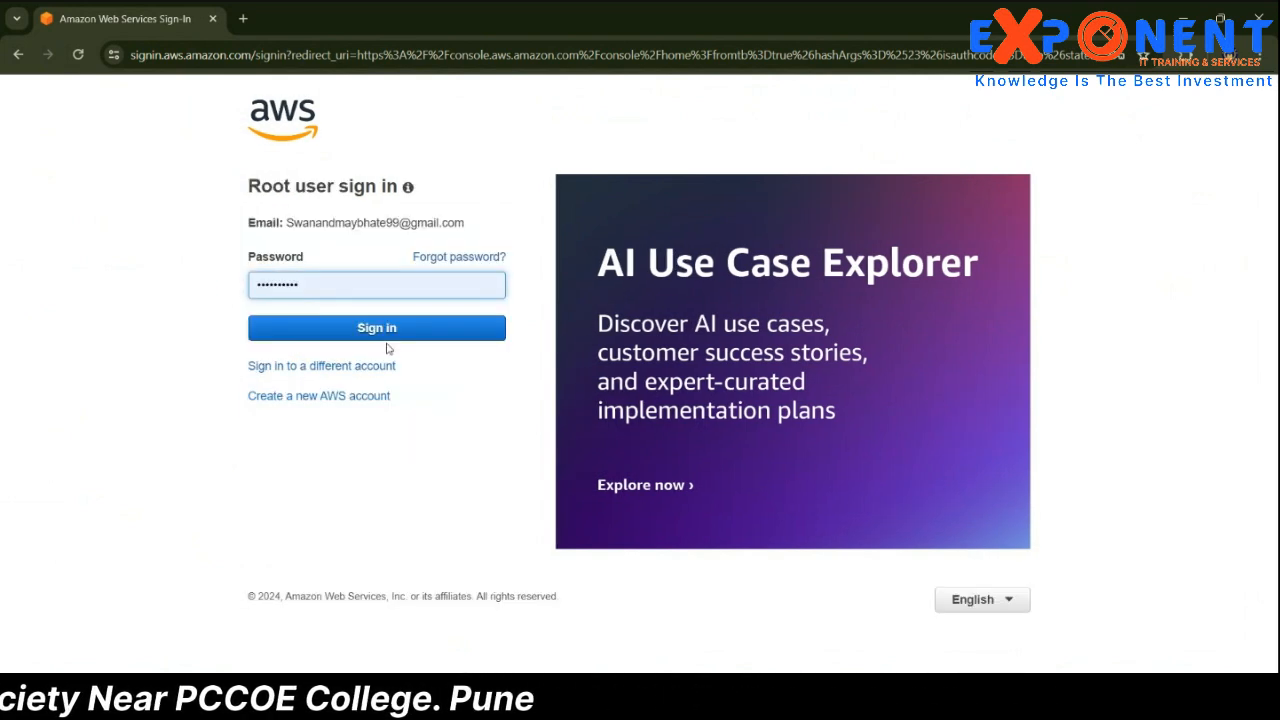
click(391, 340)
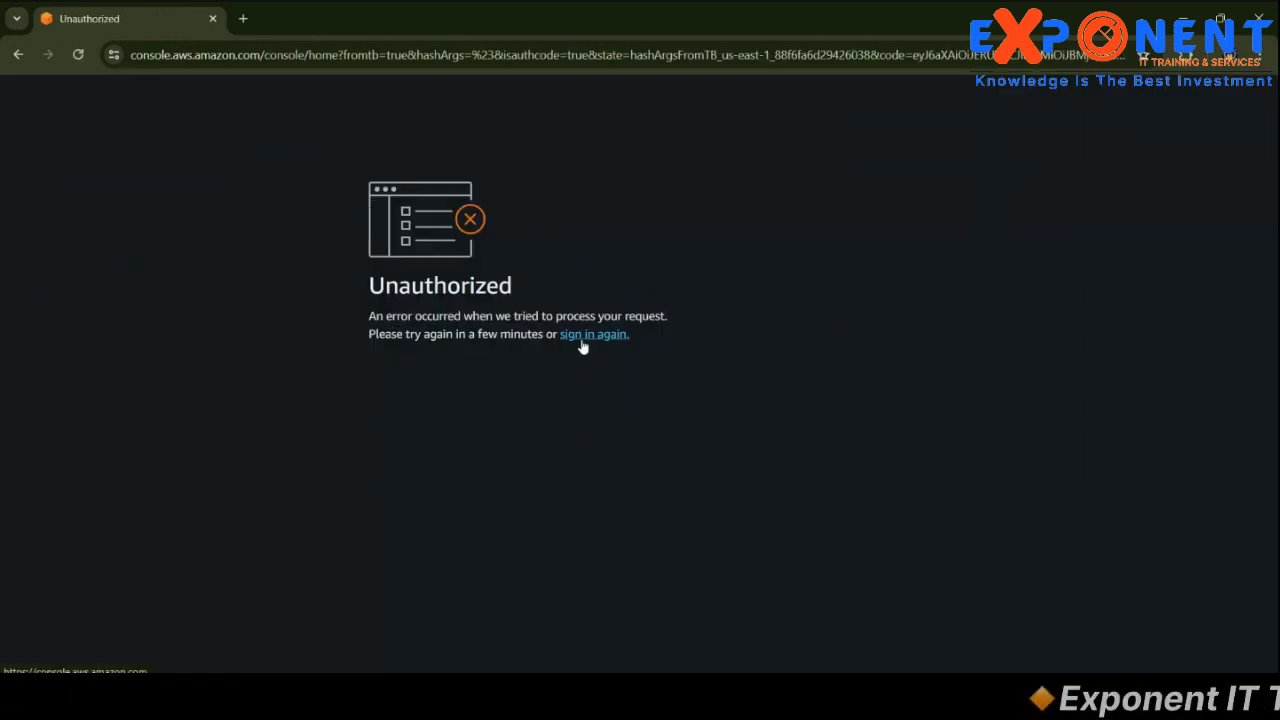
click(590, 334)
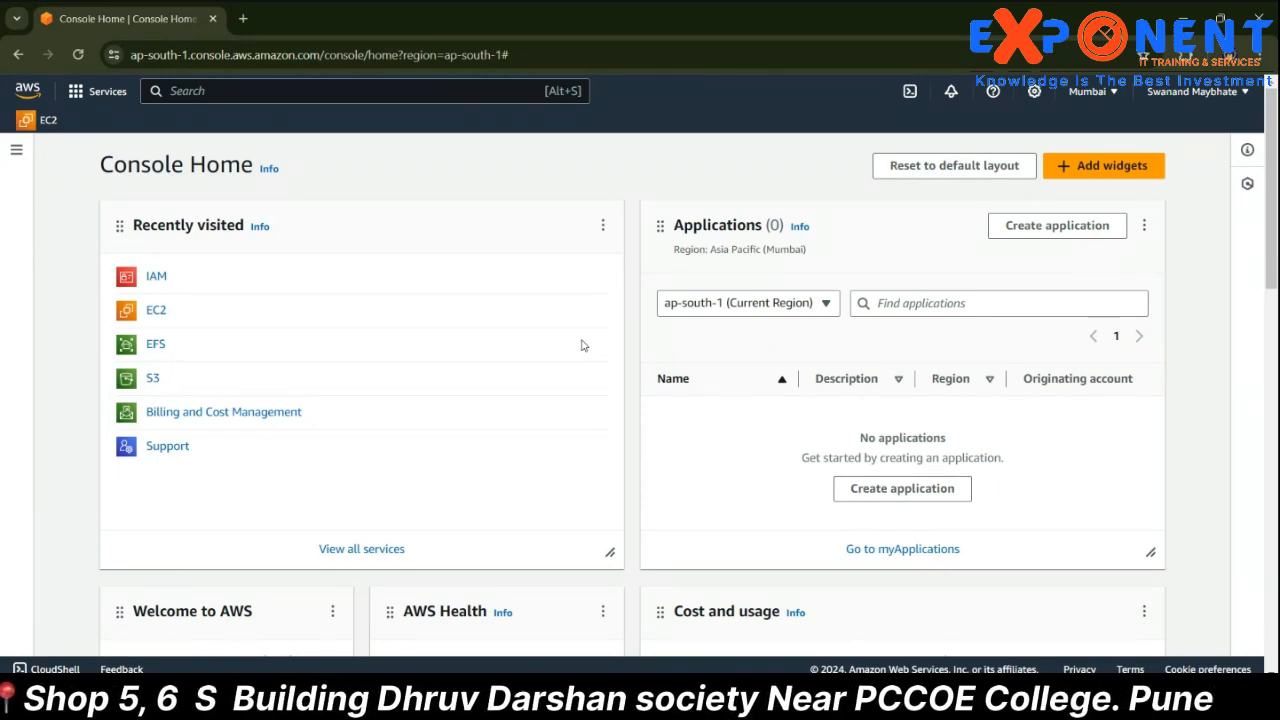
- Review the Console Home widgets and the full list of AWS service categories
scroll(626, 441, down, 4)
scroll(626, 441, up, 4)
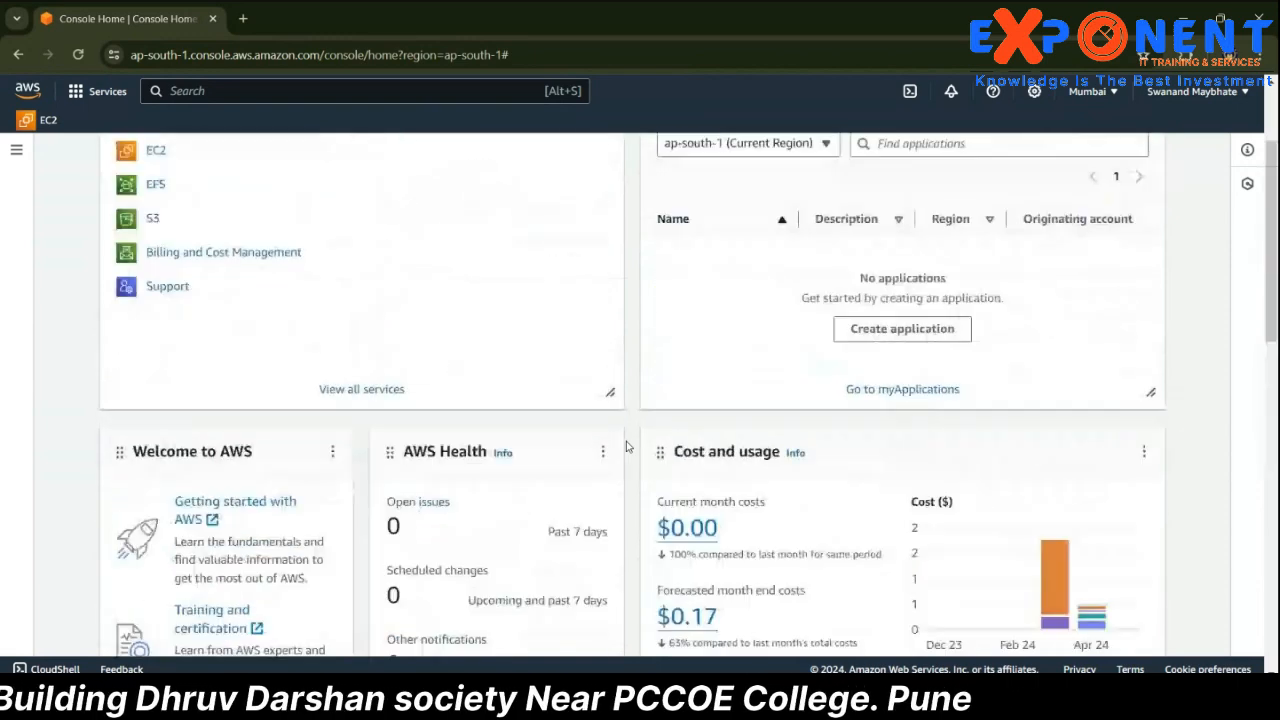
scroll(626, 441, down, 3)
scroll(627, 446, up, 3)
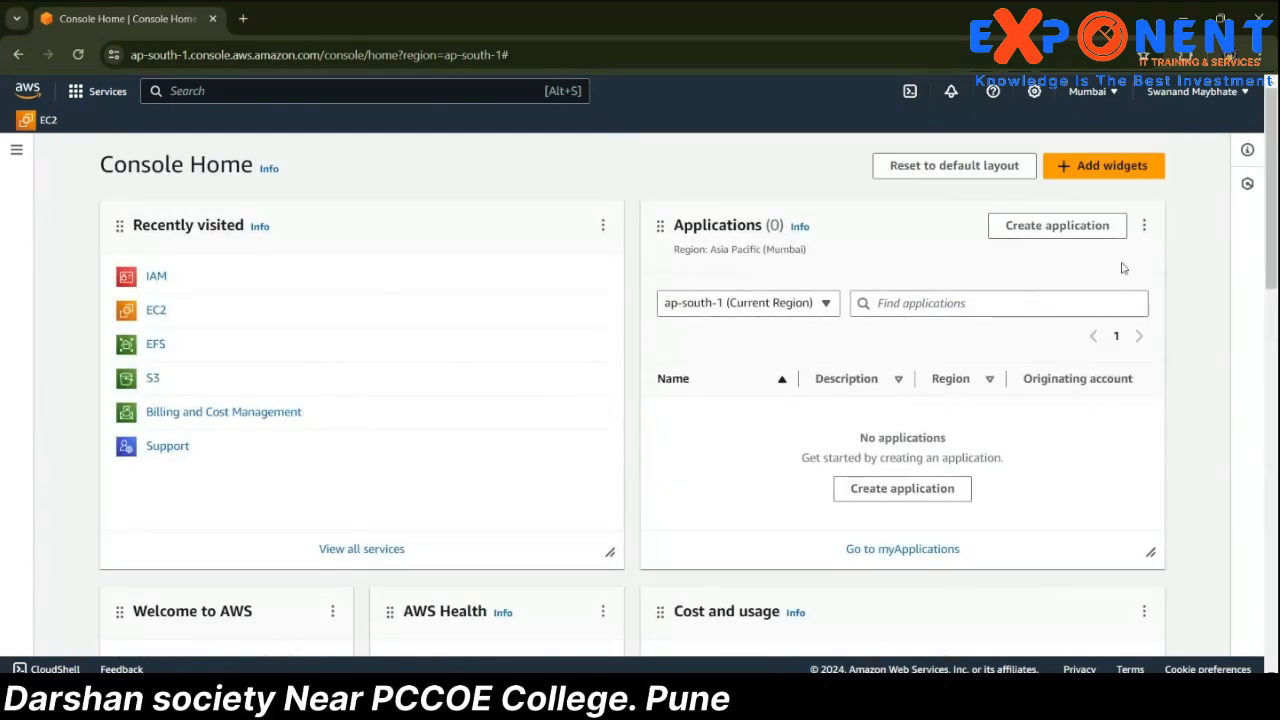
drag(1271, 263, 1253, 218)
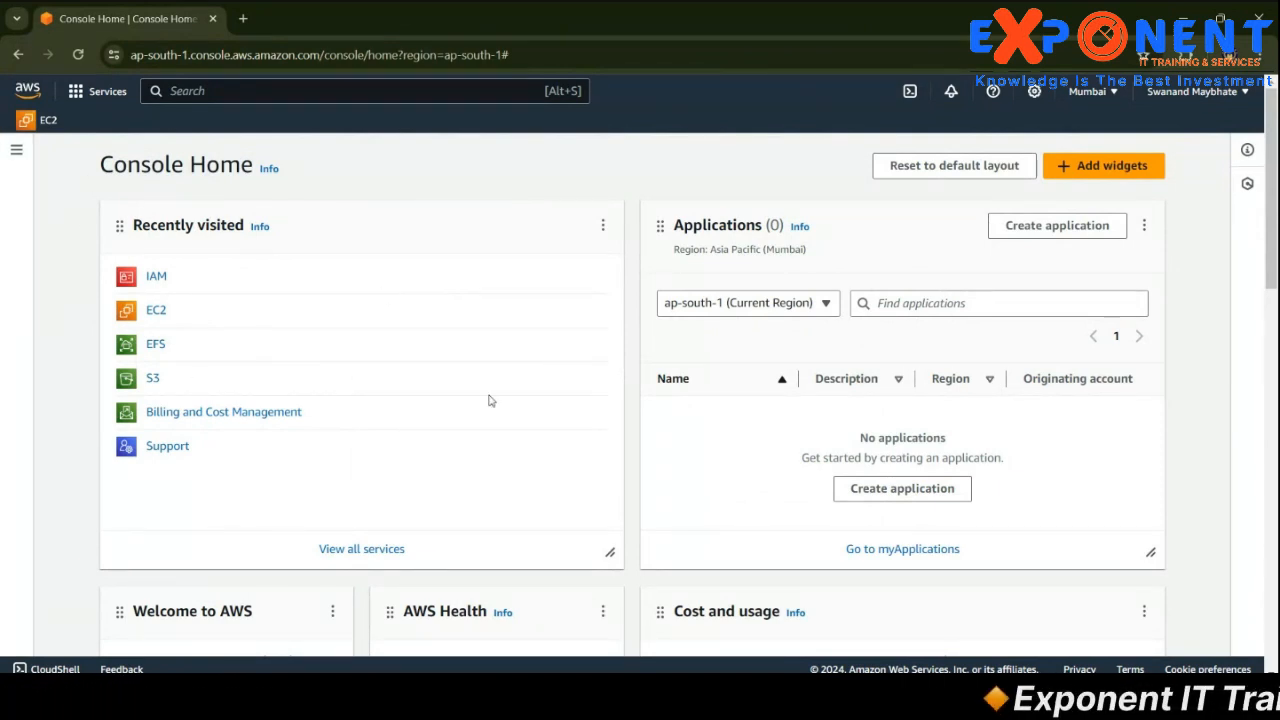
click(85, 102)
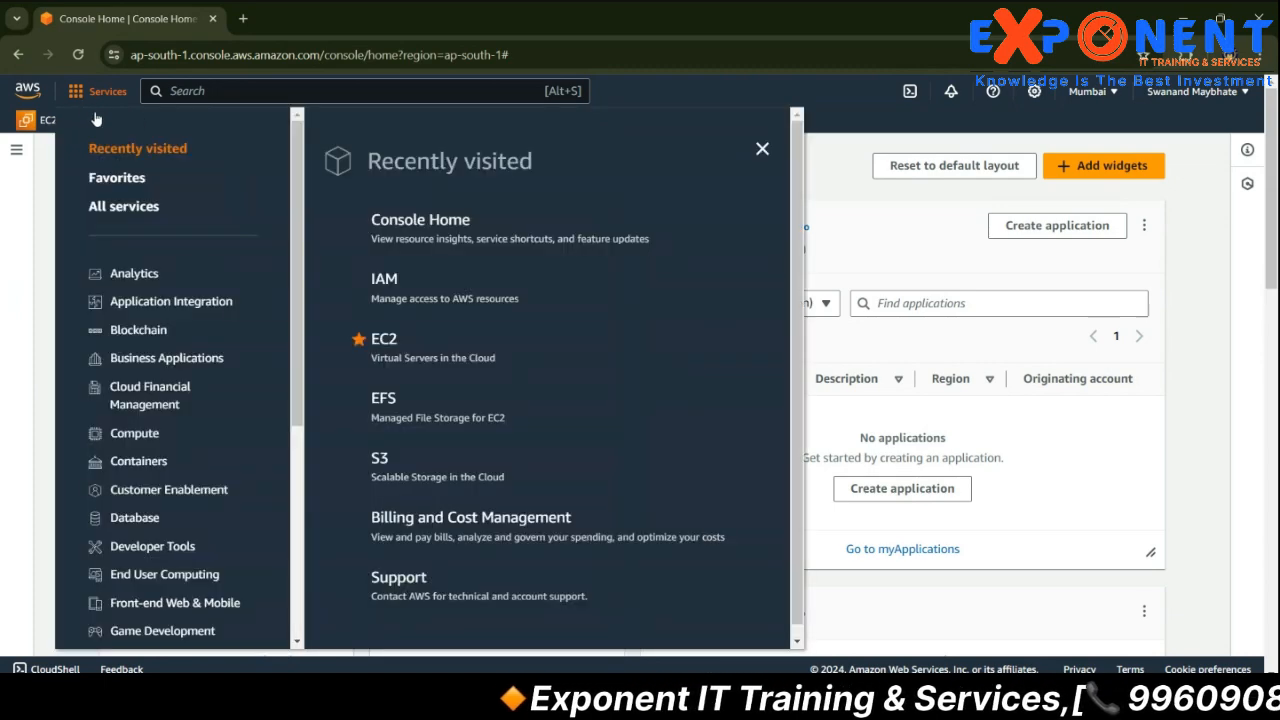
scroll(149, 394, down, 5)
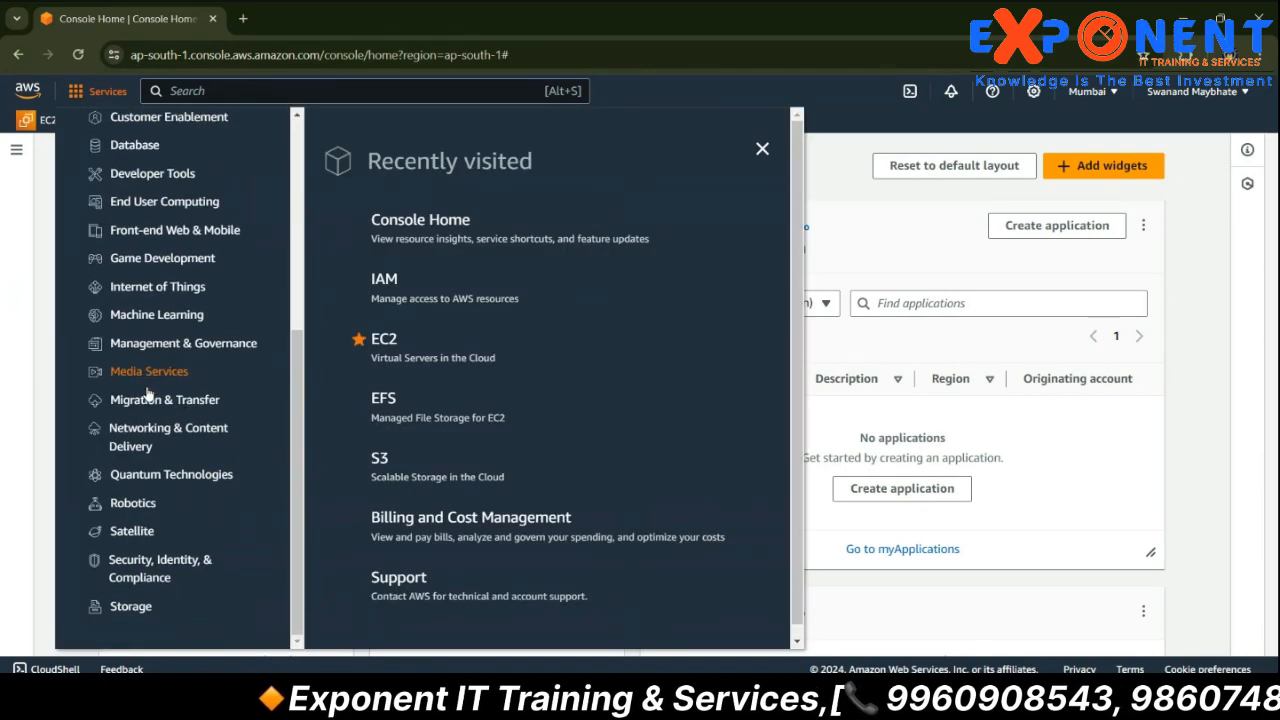
scroll(160, 392, up, 5)
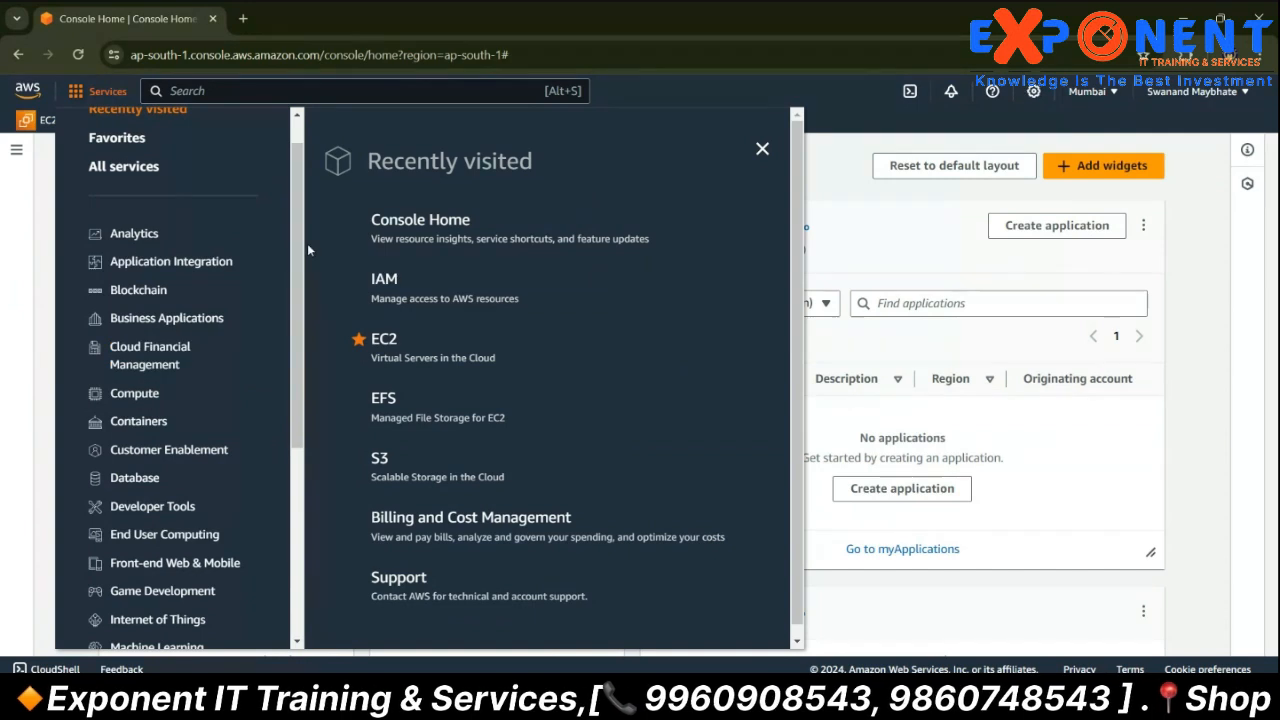
drag(298, 252, 305, 213)
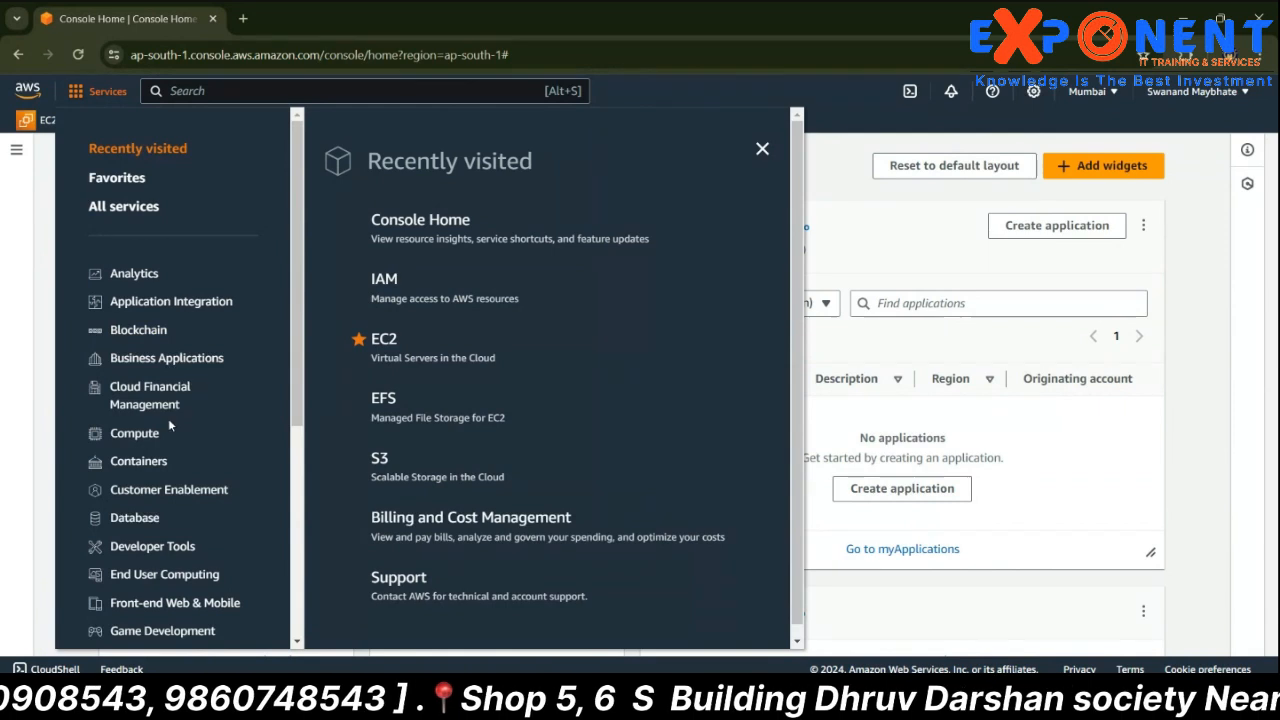
scroll(168, 418, down, 1)
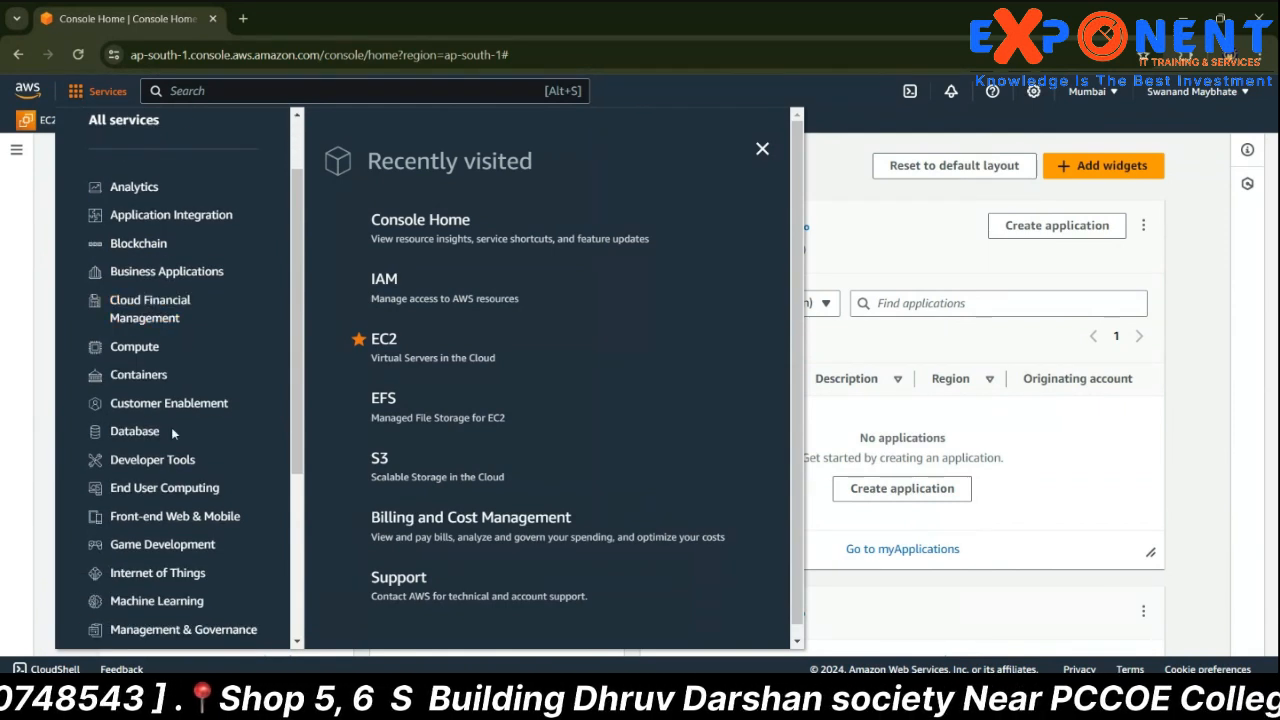
scroll(171, 427, down, 3)
scroll(158, 381, up, 1)
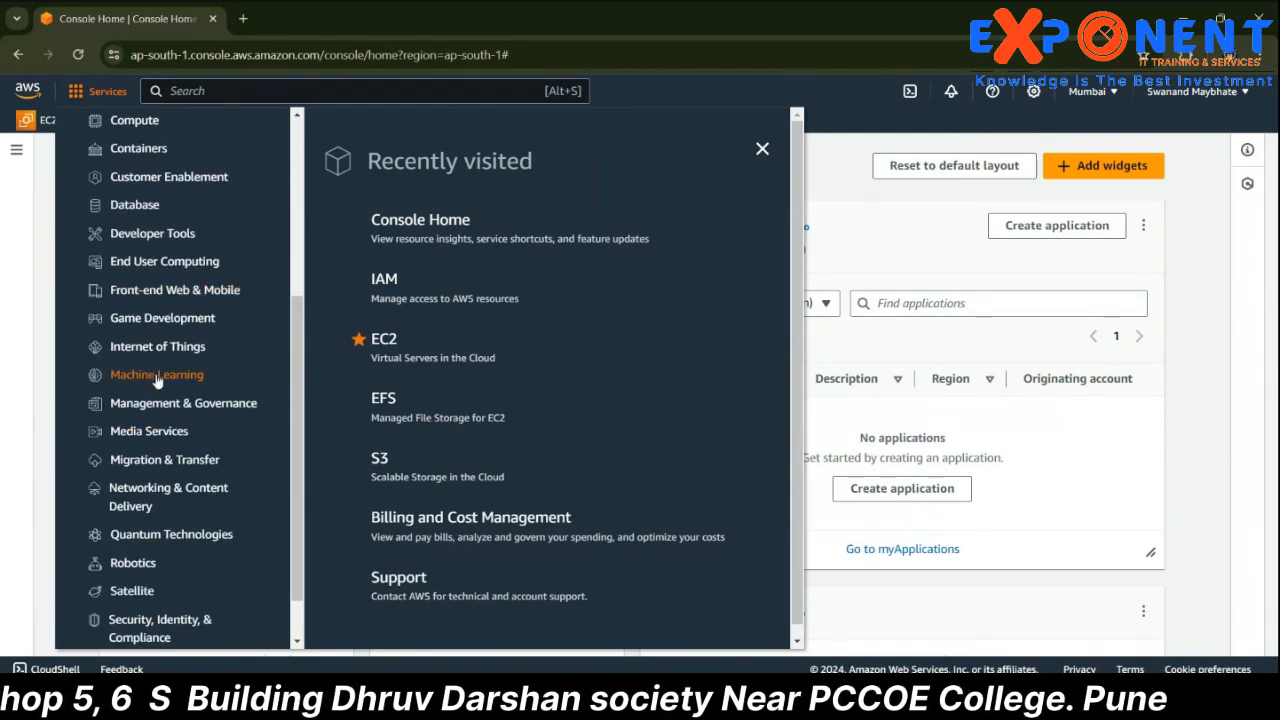
- Examine the services offered under the Internet of Things, Robotics and Satellite categories
click(150, 357)
scroll(501, 392, up, 1)
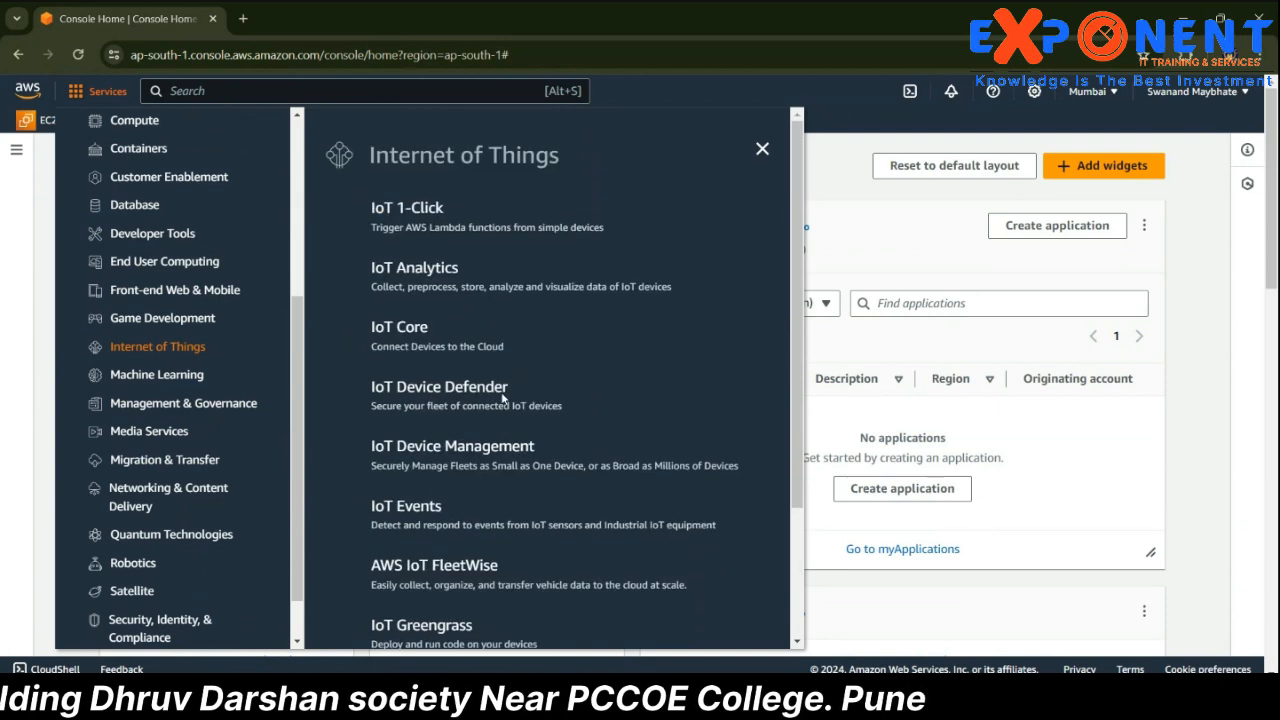
scroll(421, 306, down, 2)
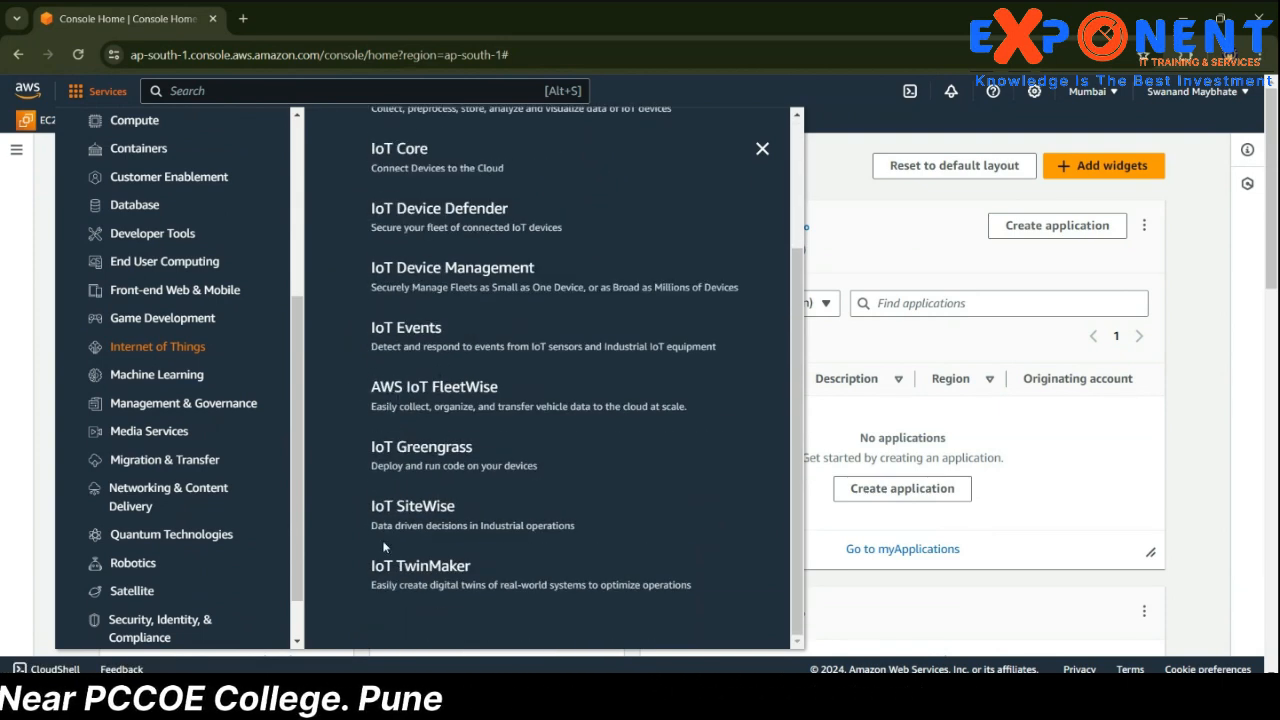
scroll(217, 571, down, 1)
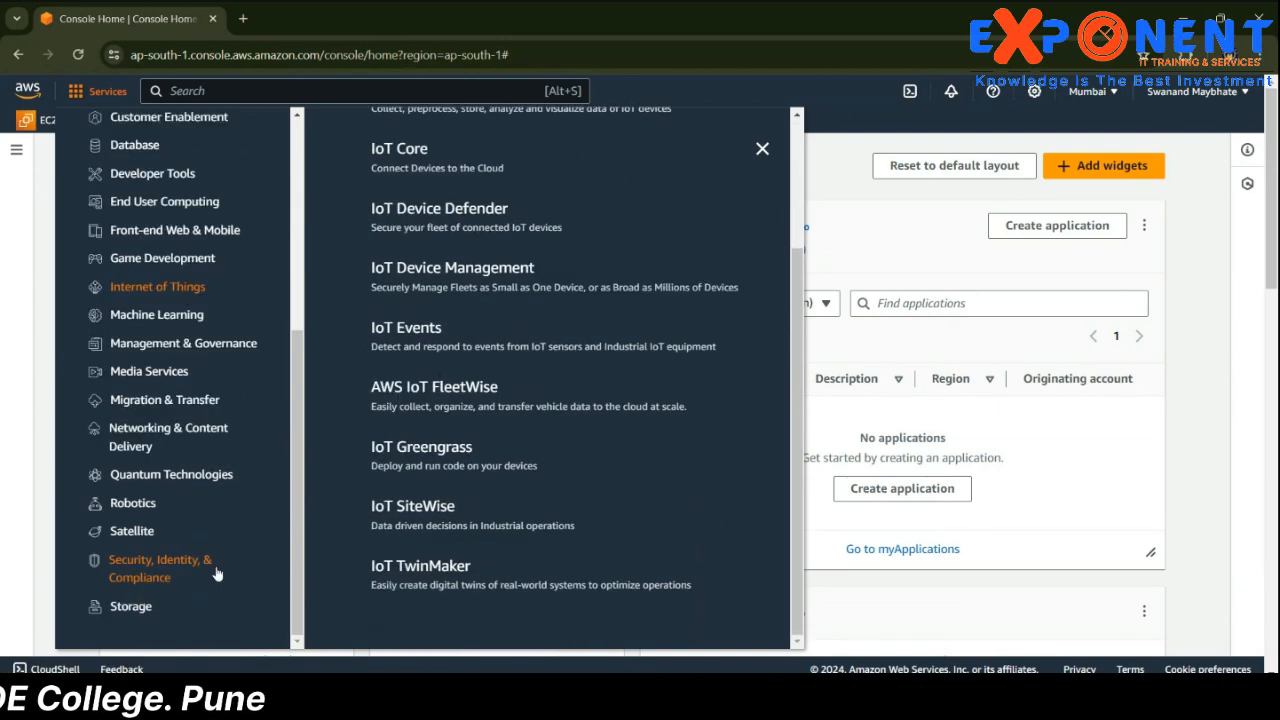
click(127, 510)
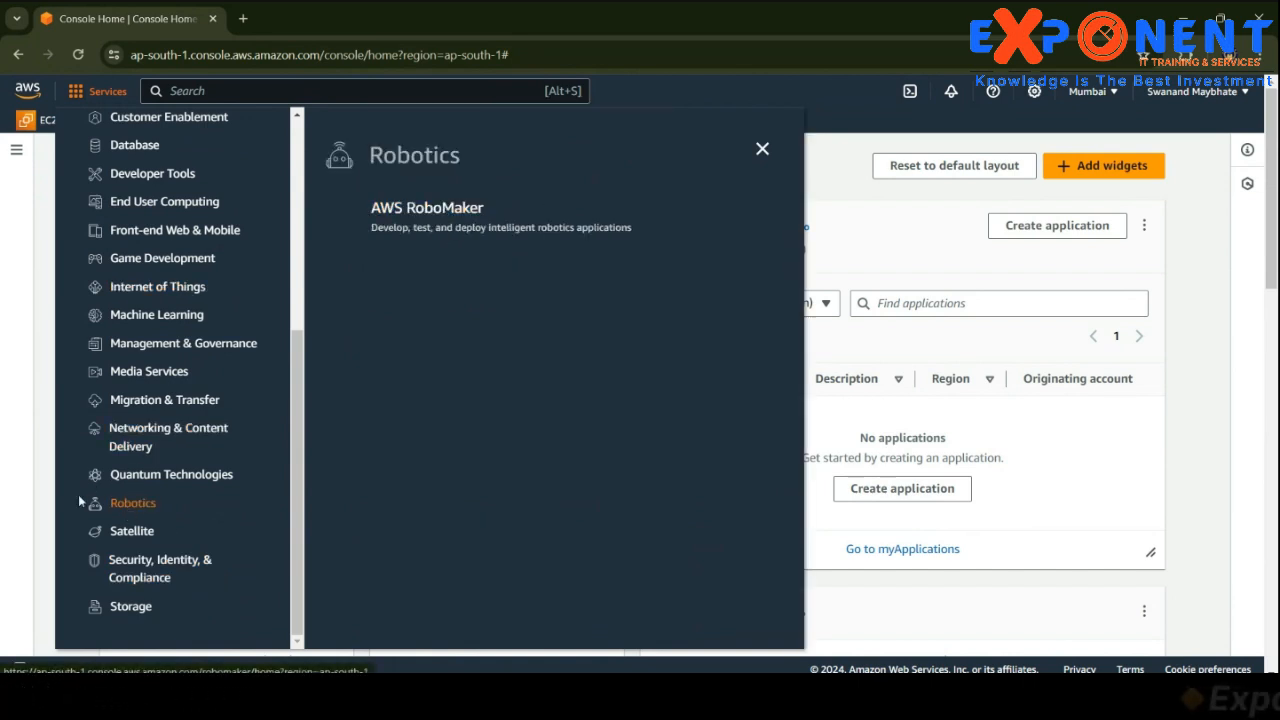
click(143, 533)
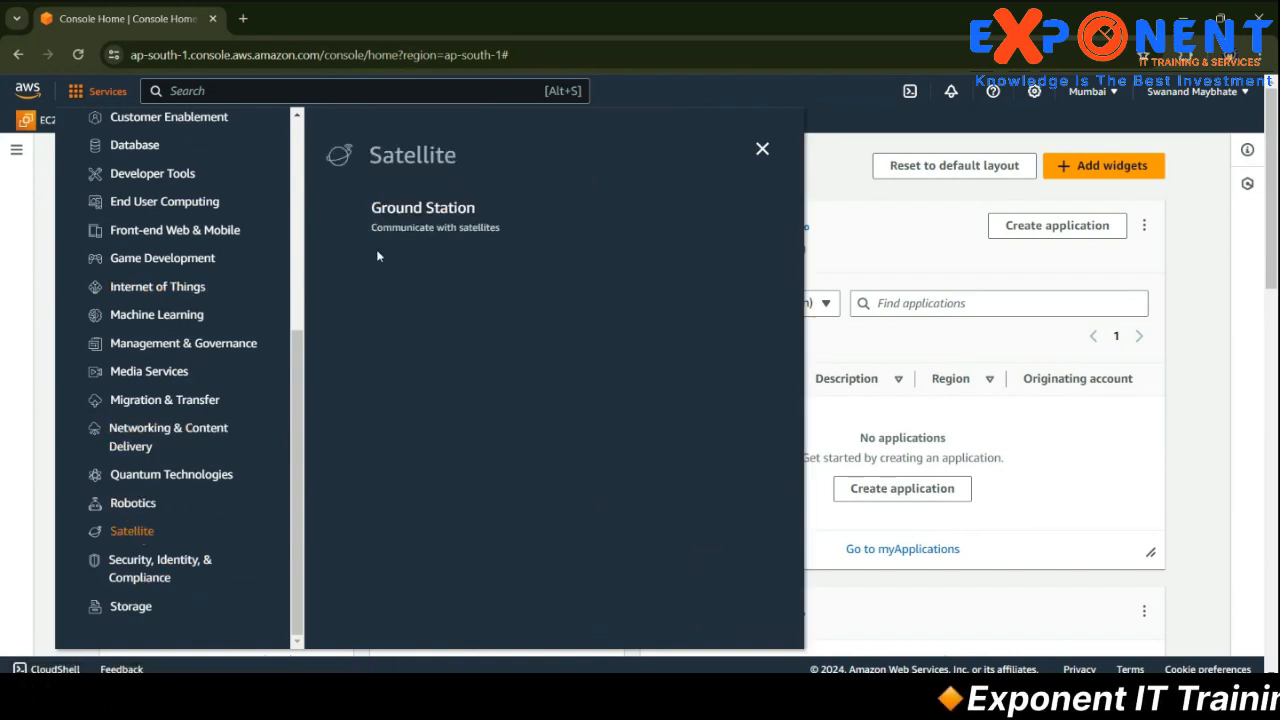
- Examine the services offered under the Security, Identity, & Compliance category
scroll(163, 608, up, 1)
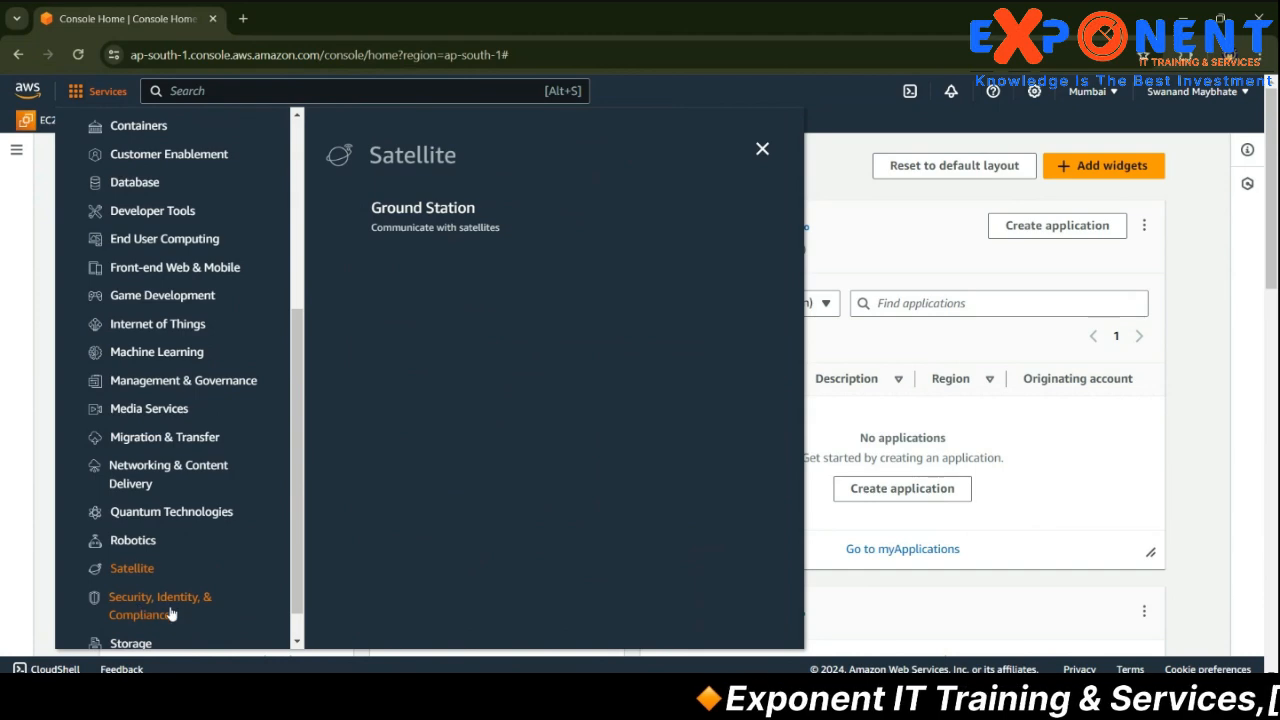
click(172, 614)
scroll(563, 490, down, 3)
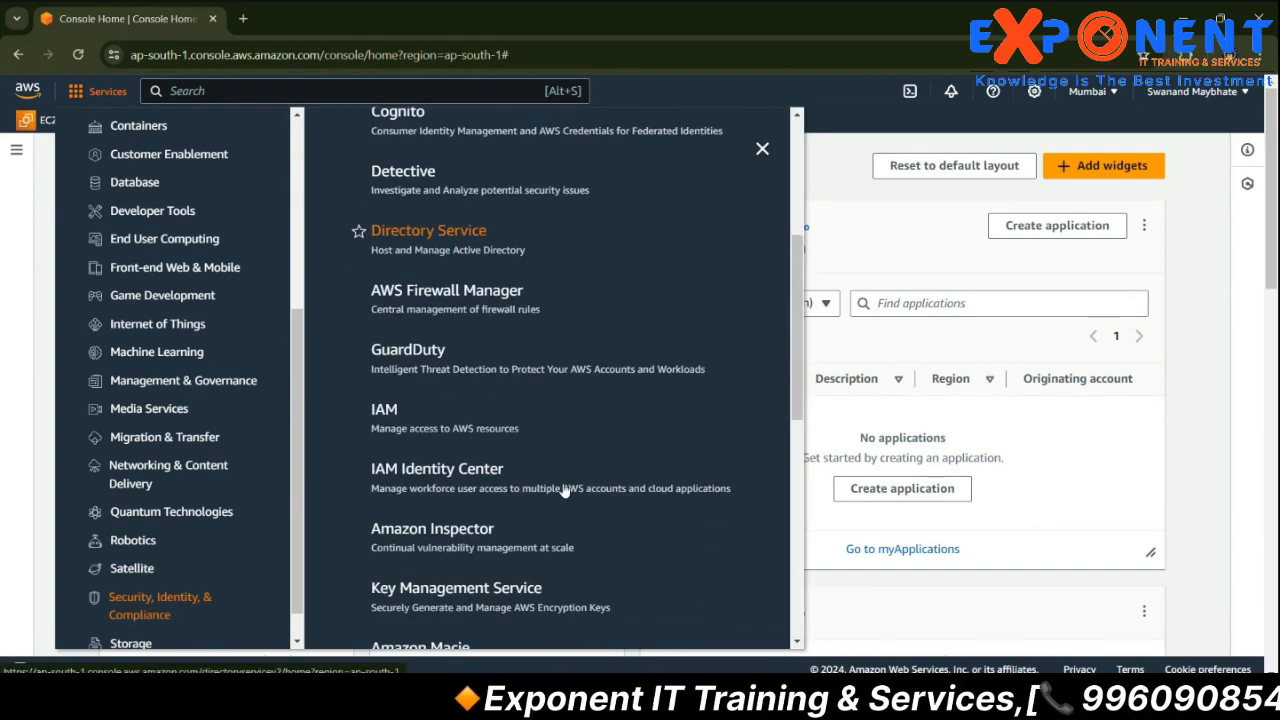
scroll(563, 490, down, 5)
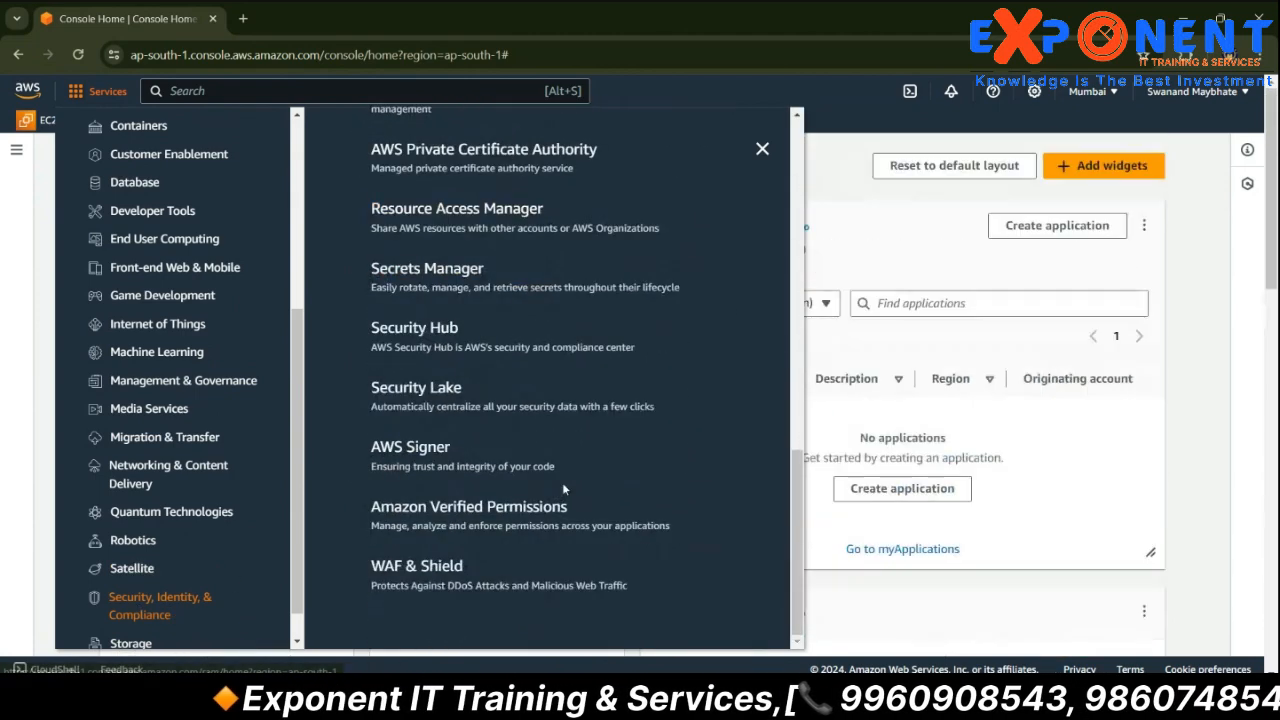
scroll(562, 487, up, 2)
scroll(562, 489, up, 8)
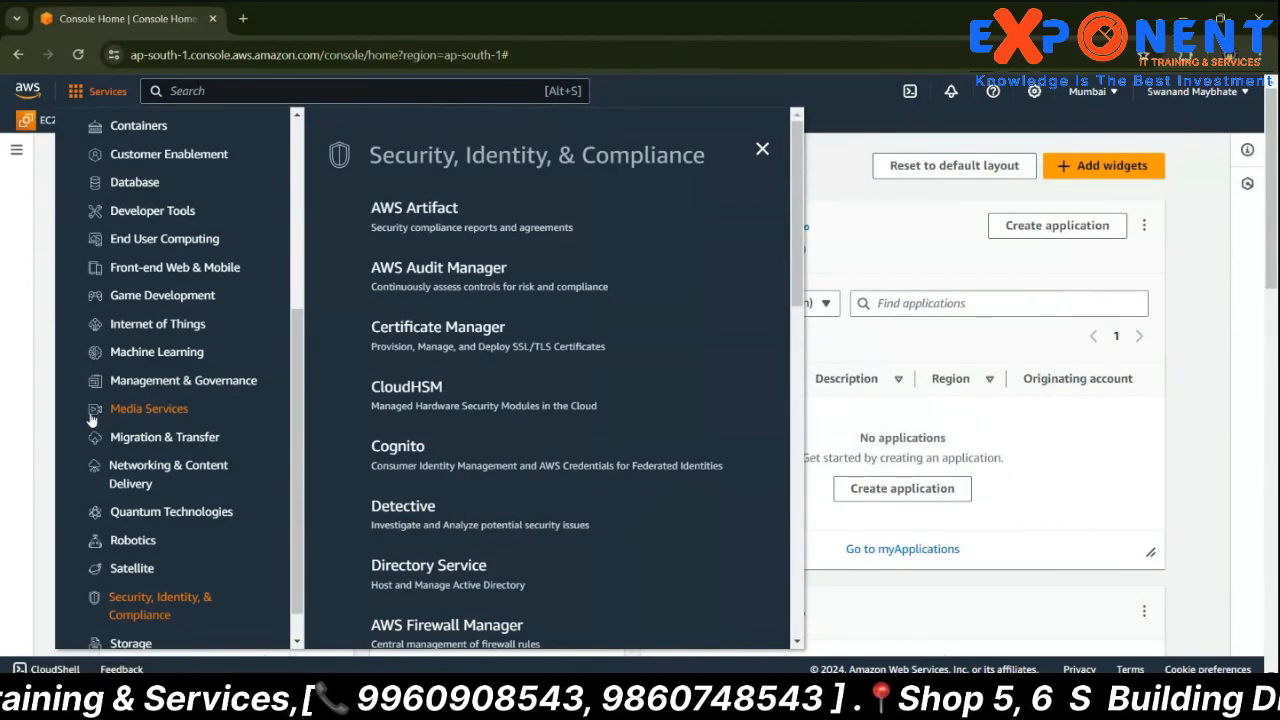
- Examine the Game Development and Front-end Web & Mobile services, and review the remaining service categories
scroll(125, 410, up, 2)
click(160, 507)
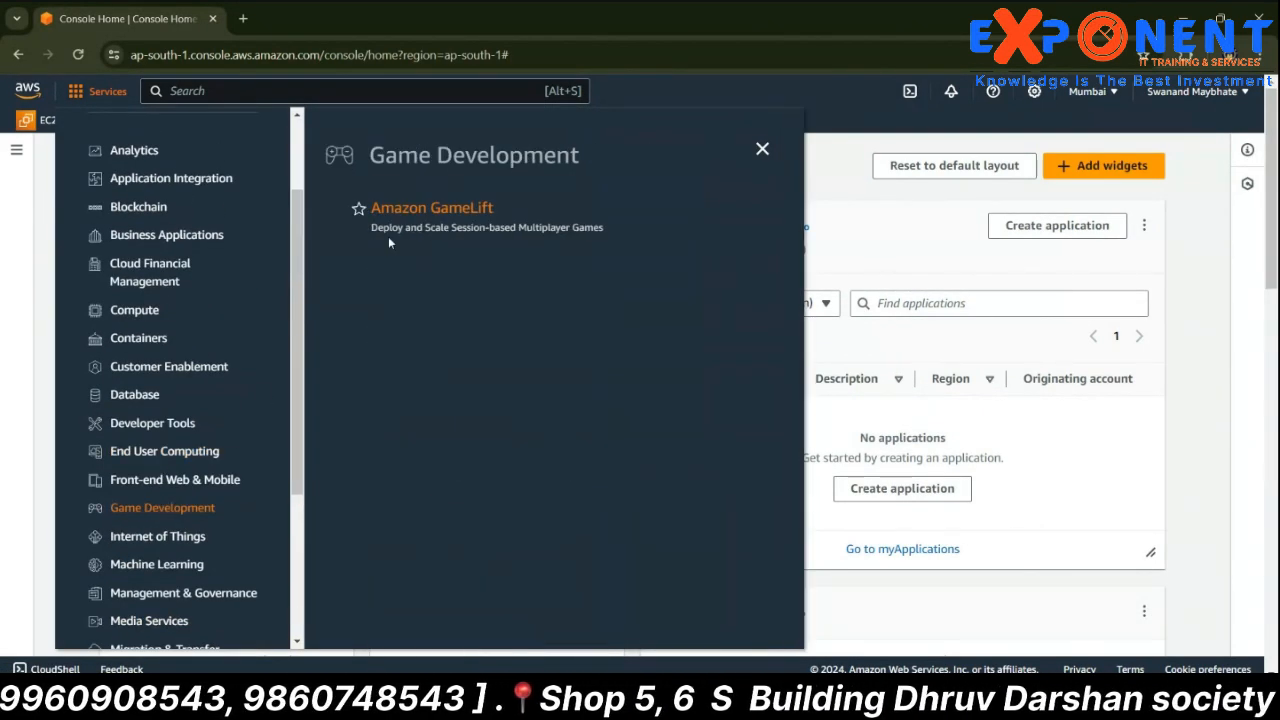
click(146, 480)
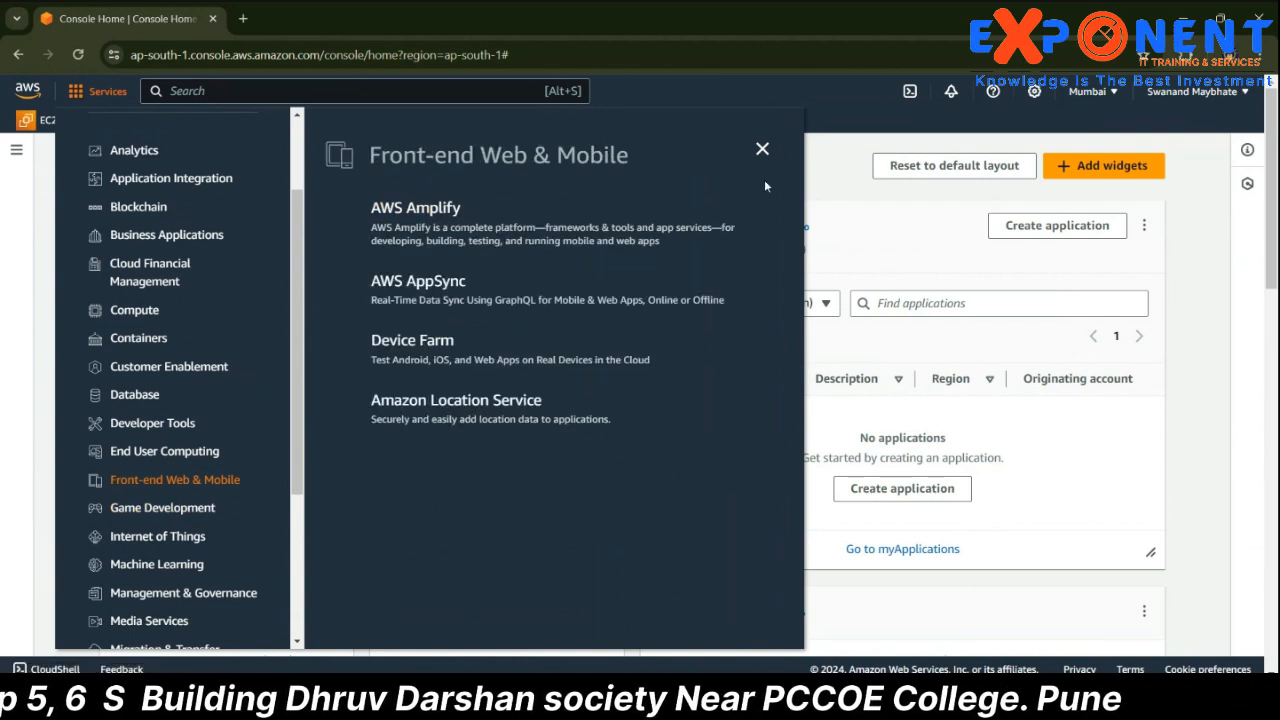
scroll(130, 420, up, 3)
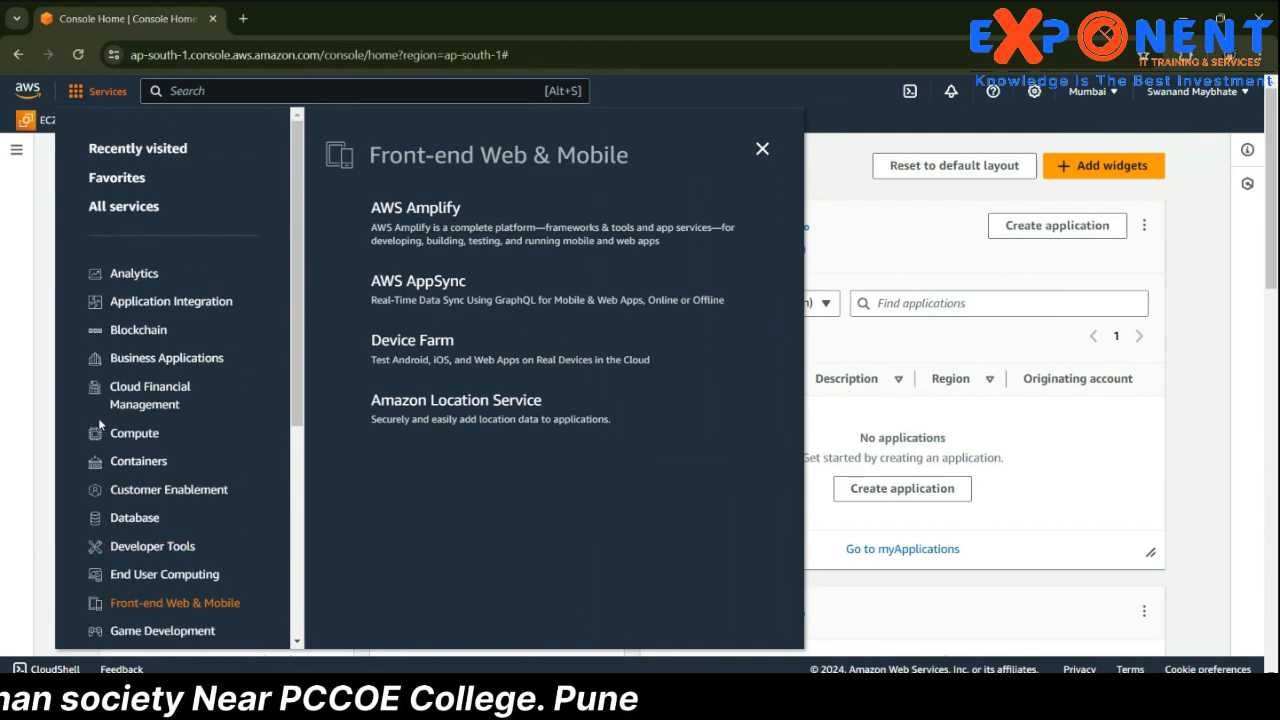
scroll(150, 480, down, 5)
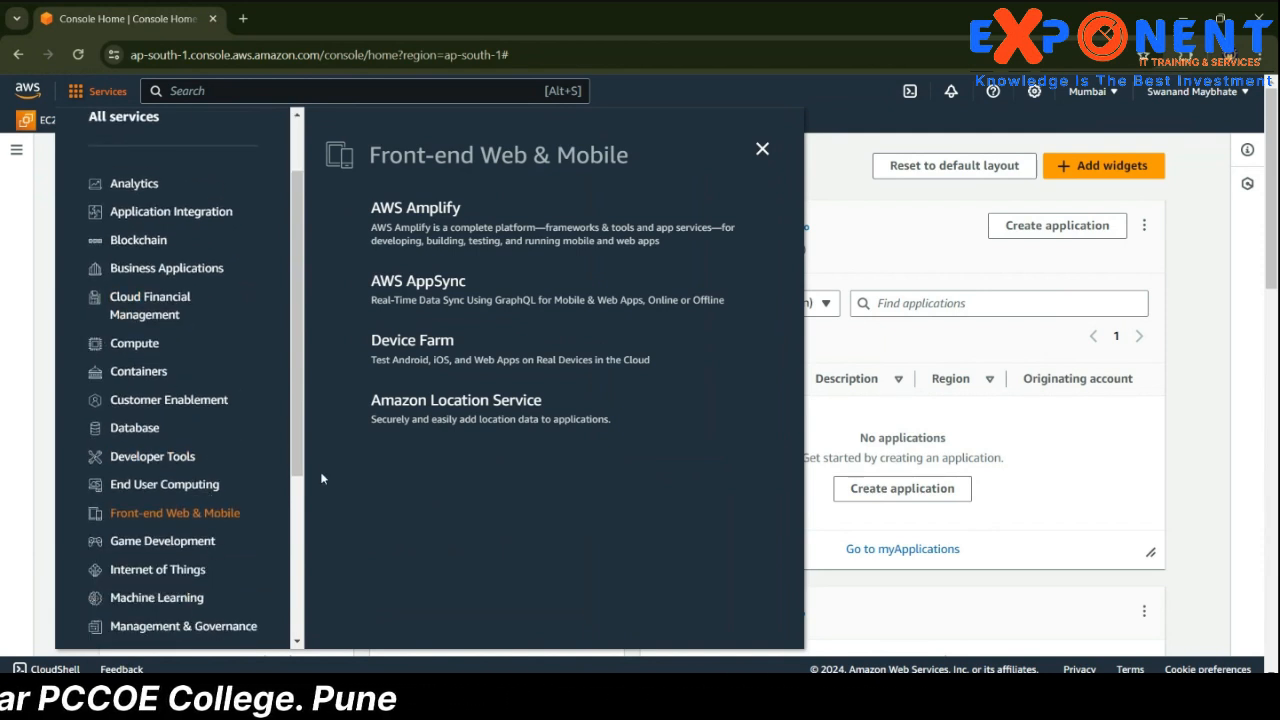
scroll(285, 580, down, 3)
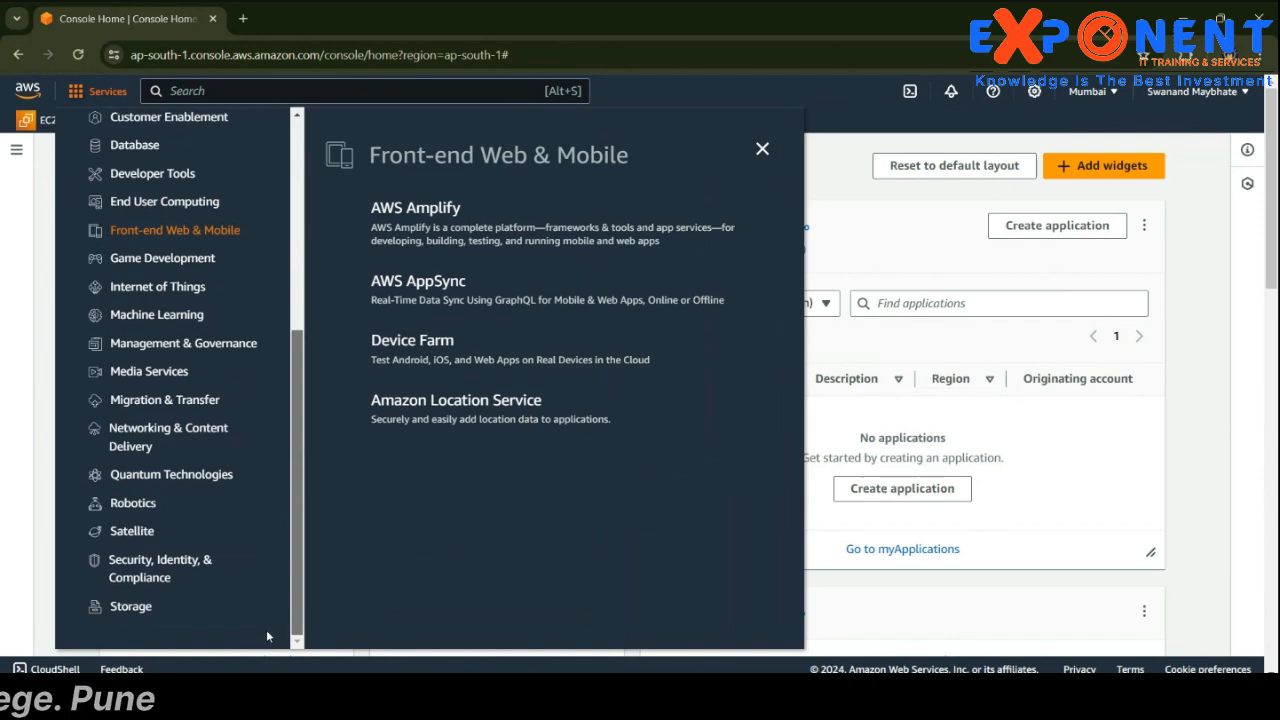
scroll(266, 621, up, 8)
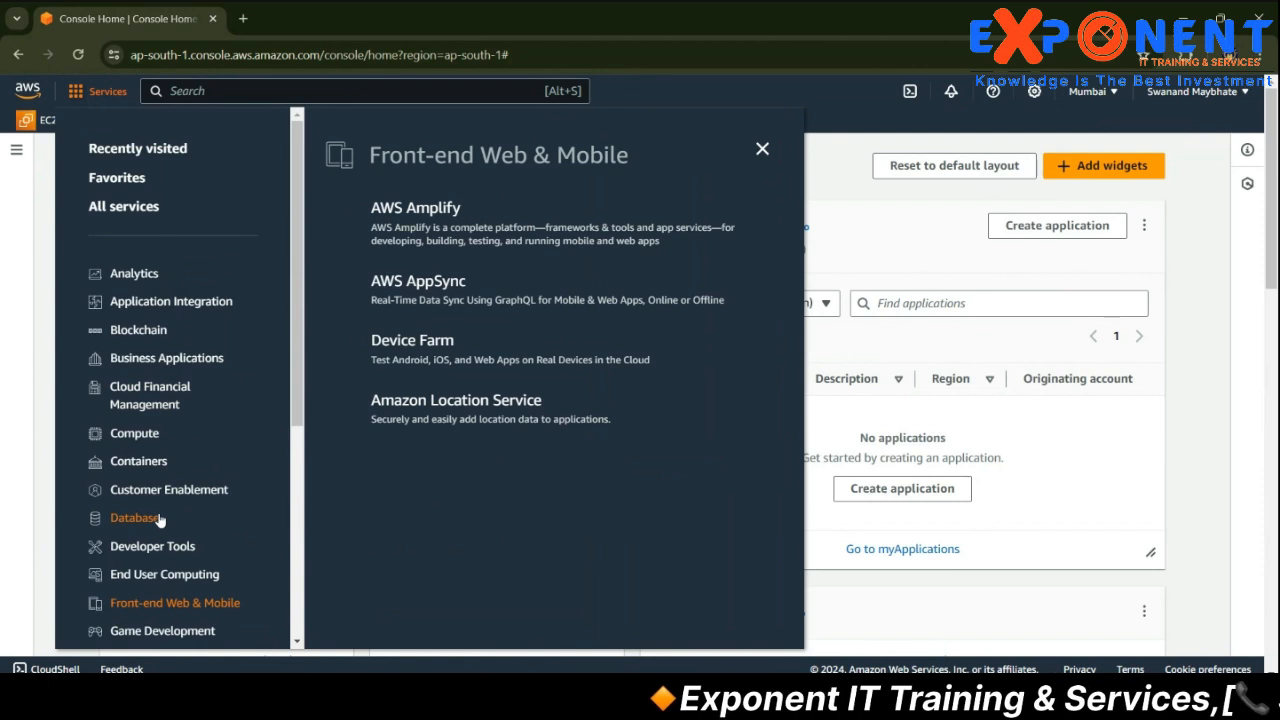
drag(296, 364, 298, 588)
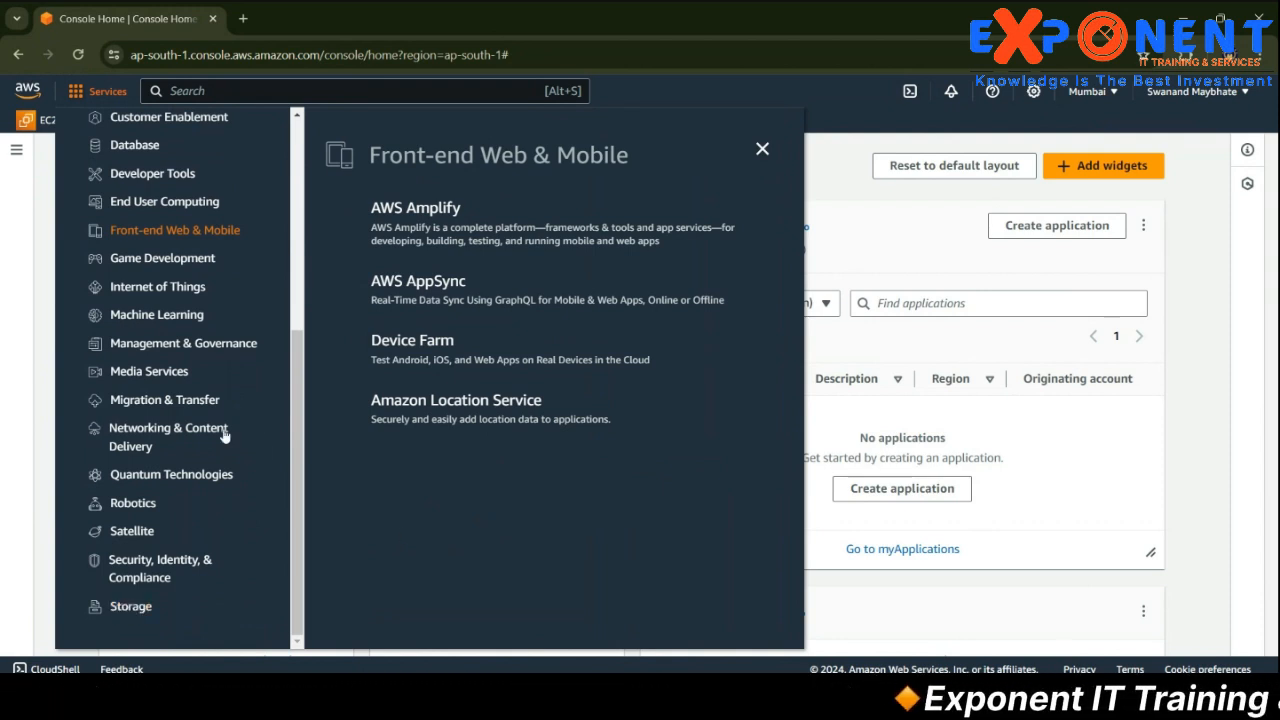
scroll(286, 442, up, 5)
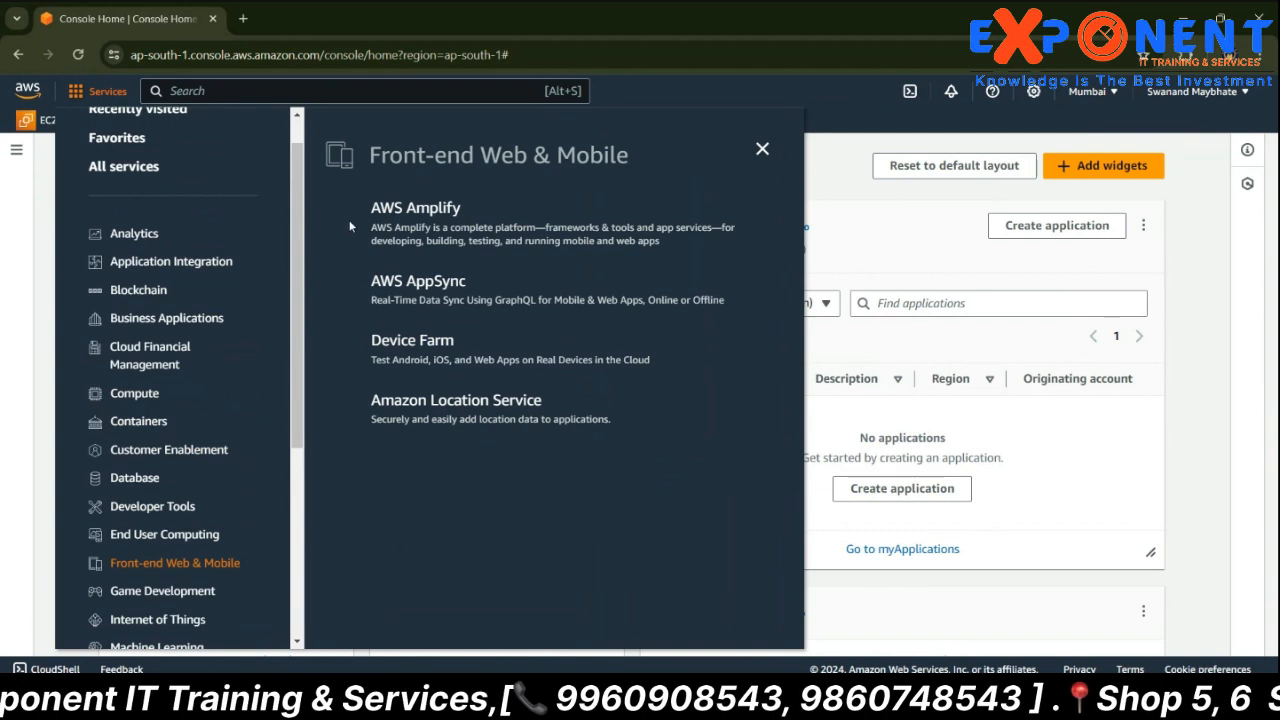
- Search the console for Ec2, open the EC2 service, and show its list of instances
click(235, 90)
text(Ec2)
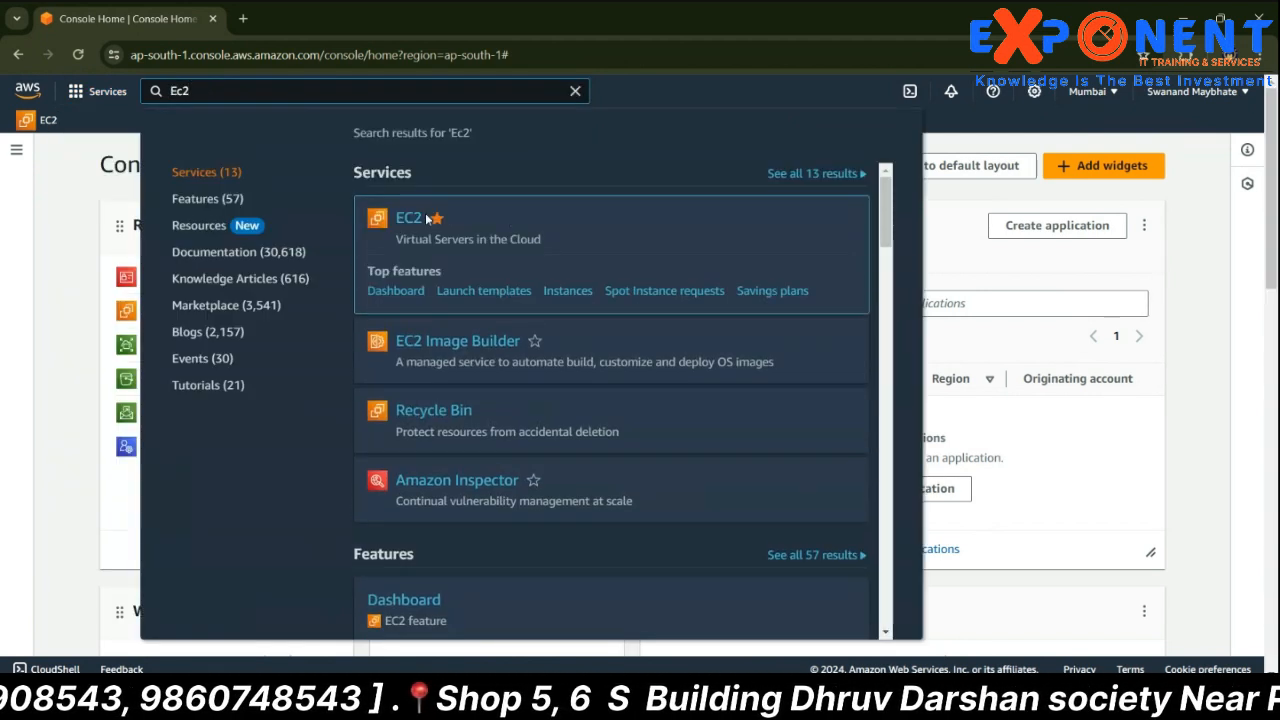
click(413, 221)
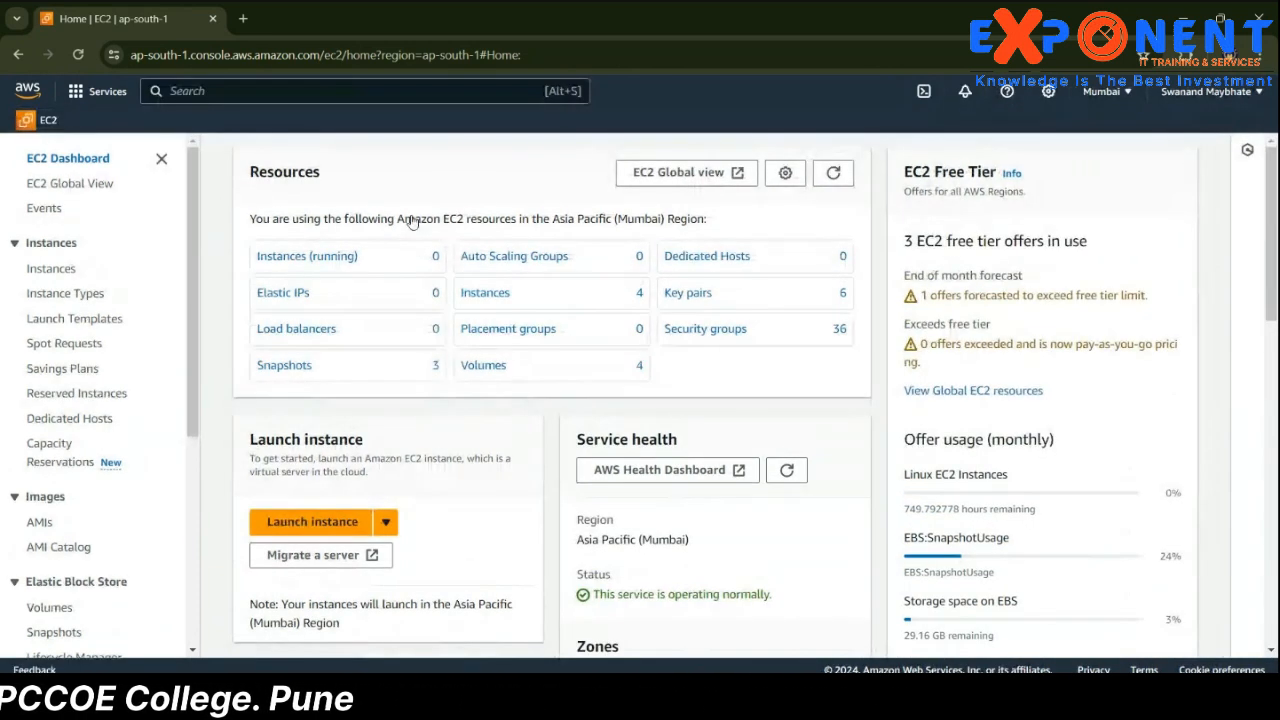
click(477, 292)
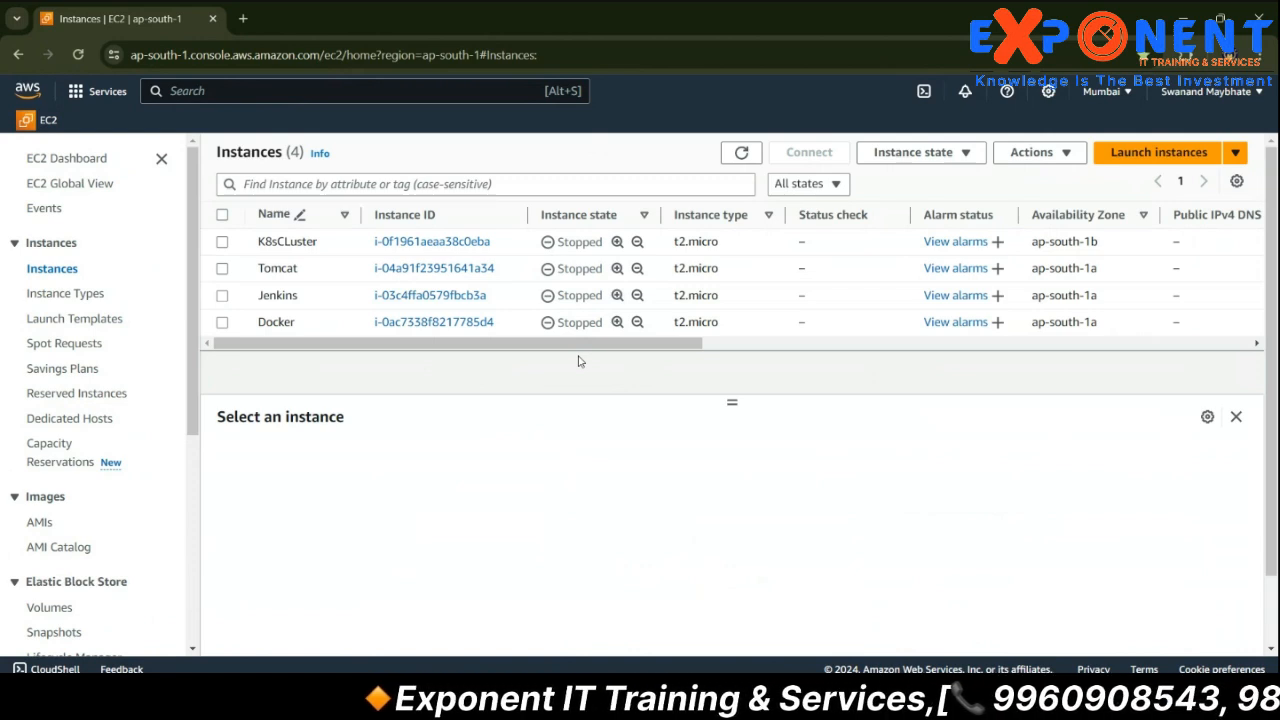
- Start launching a new EC2 instance and name it Demowin10
click(1166, 154)
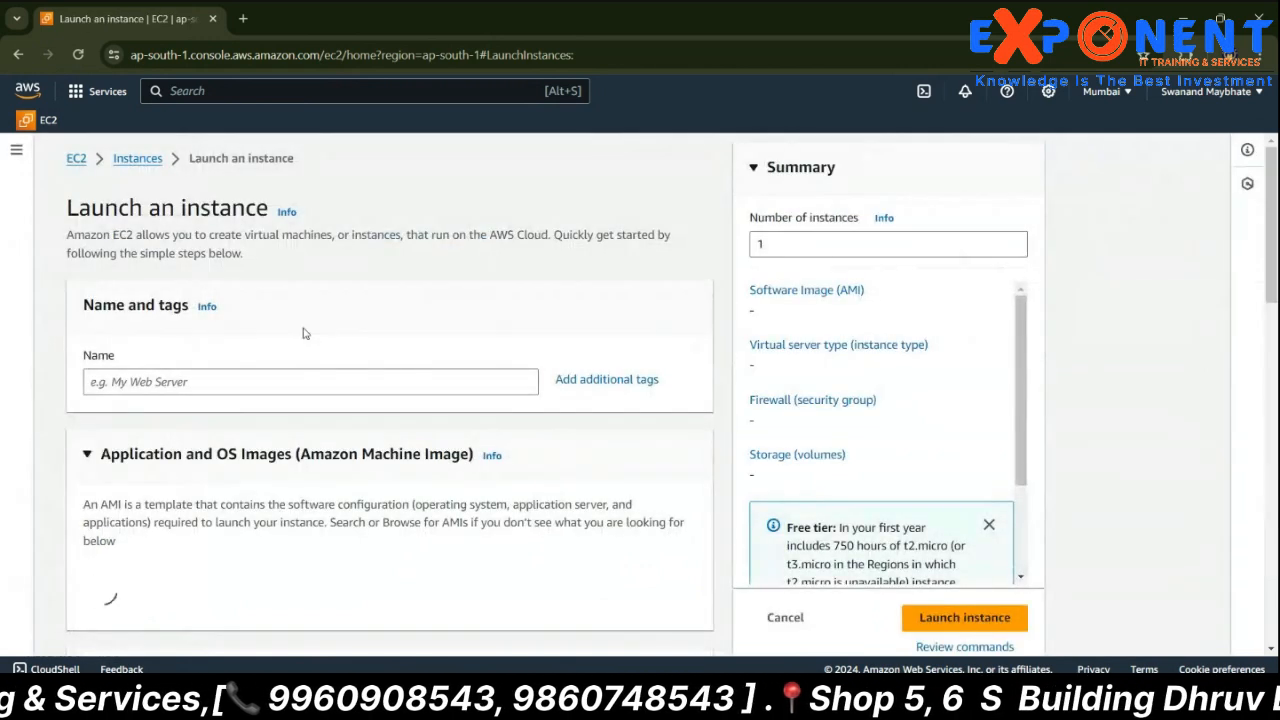
click(179, 381)
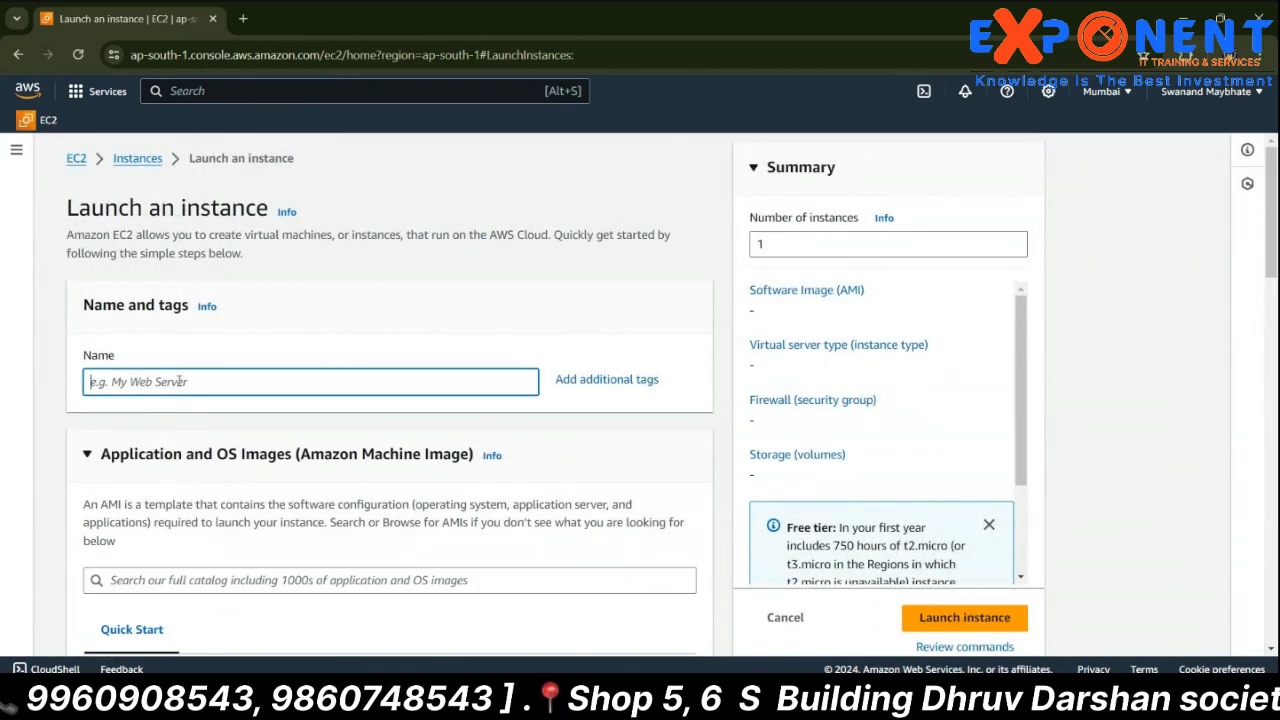
scroll(179, 381, down, 2)
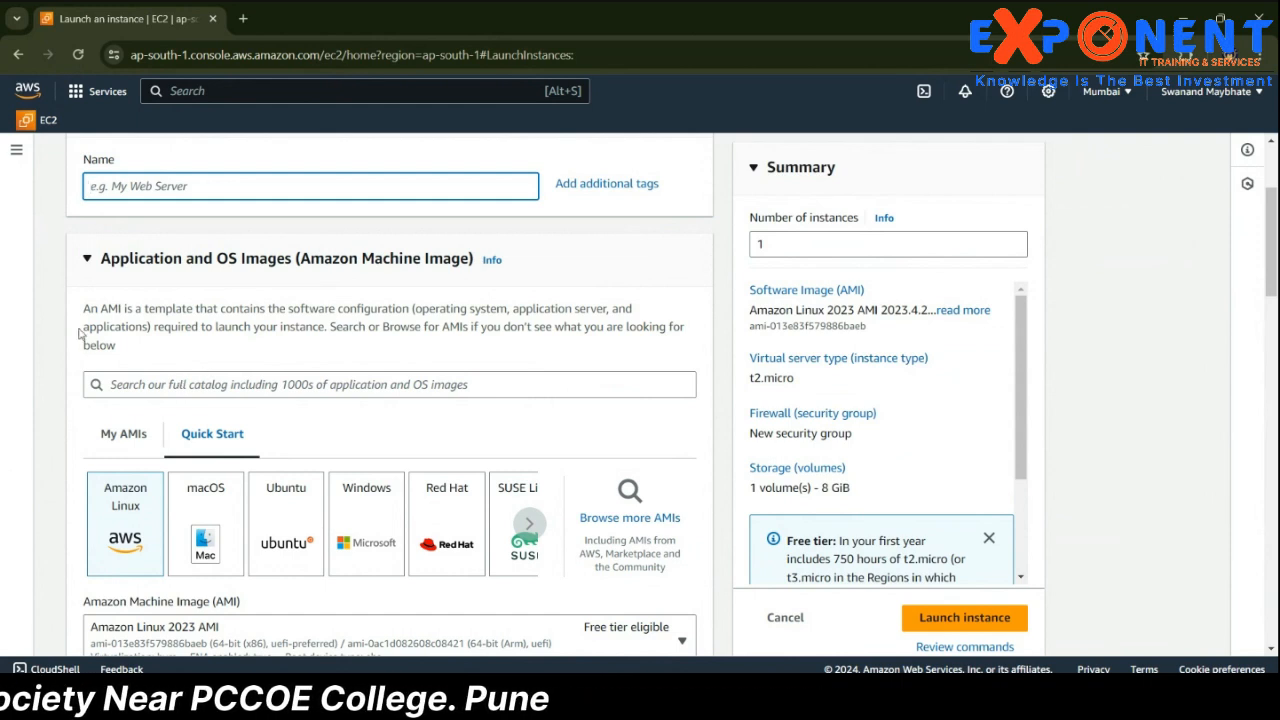
text(E)
key(BackSpace)
text(DEm)
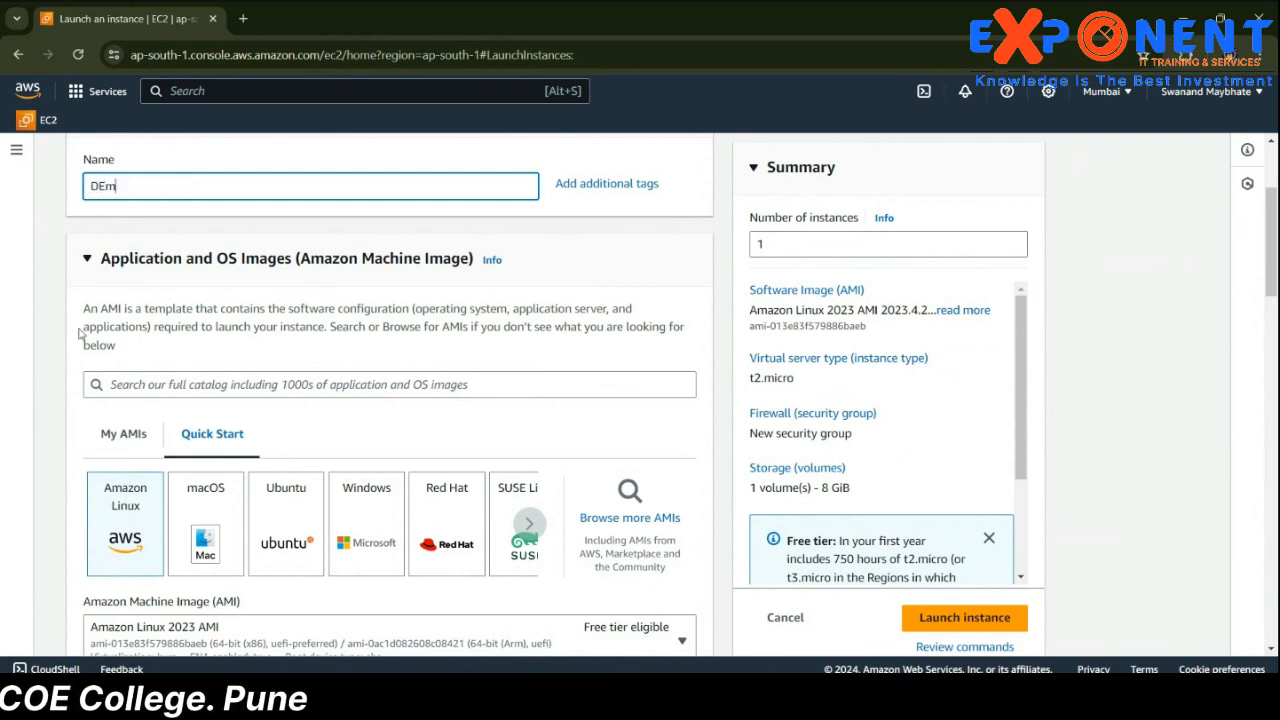
text(owin10)
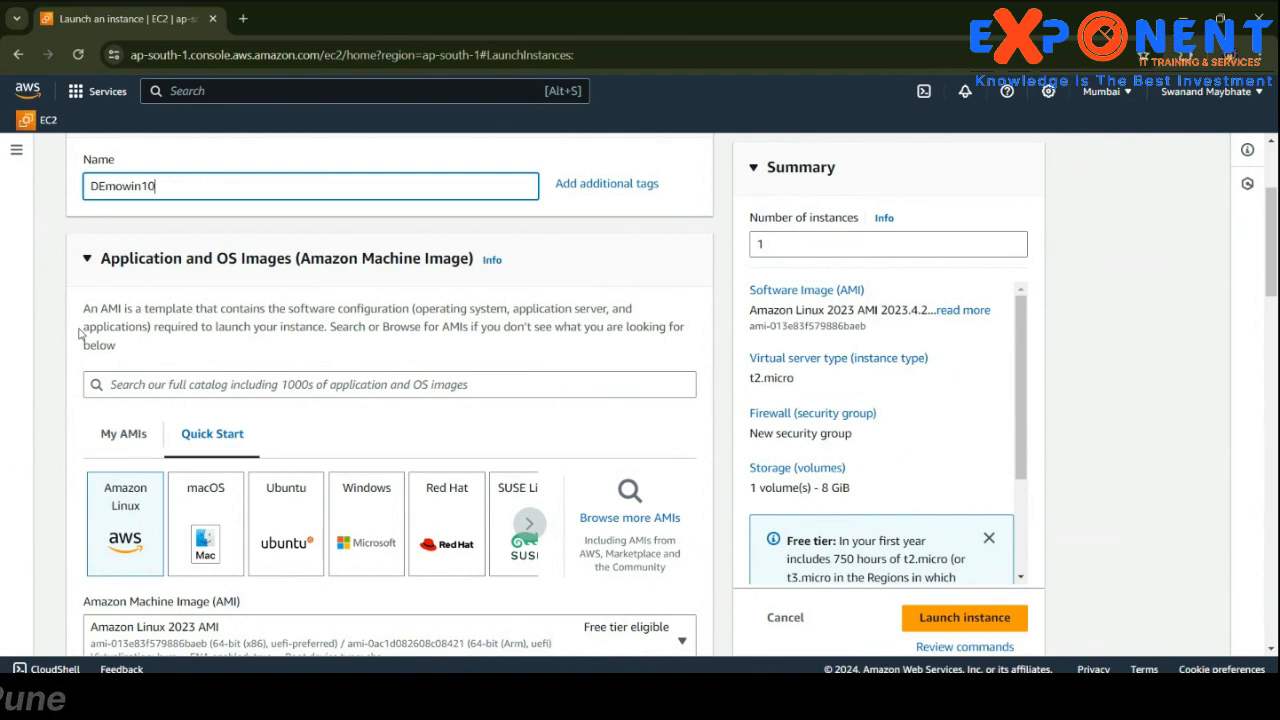
click(104, 186)
key(BackSpace)
text(e)
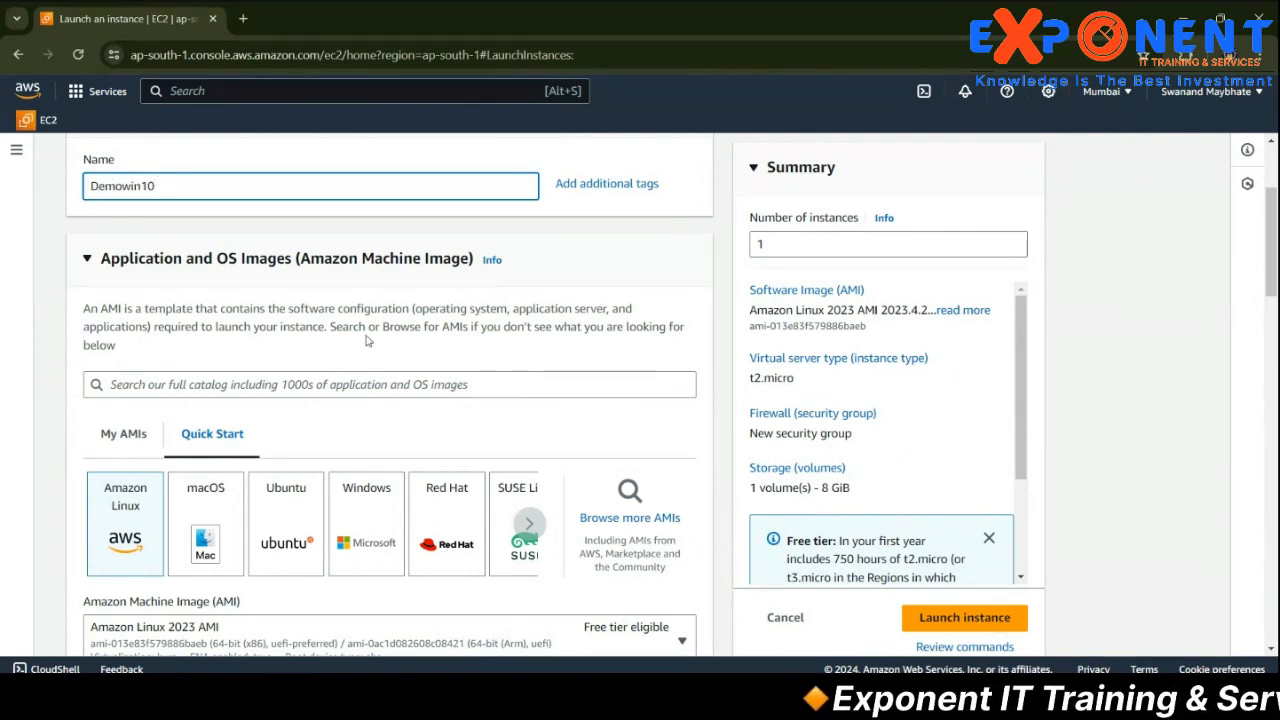
- Choose the Windows quick-start image Microsoft Windows Server 2022 Base and keep the t2.micro instance type
scroll(373, 348, down, 1)
click(378, 424)
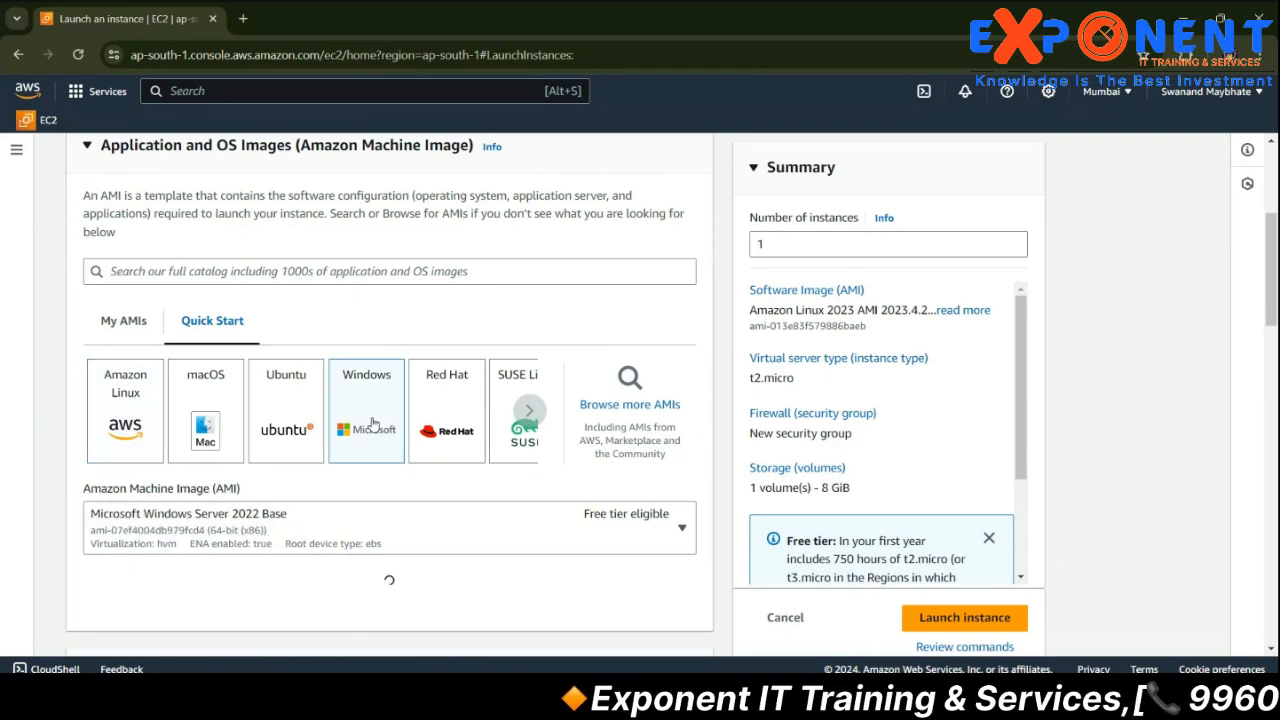
scroll(416, 527, down, 1)
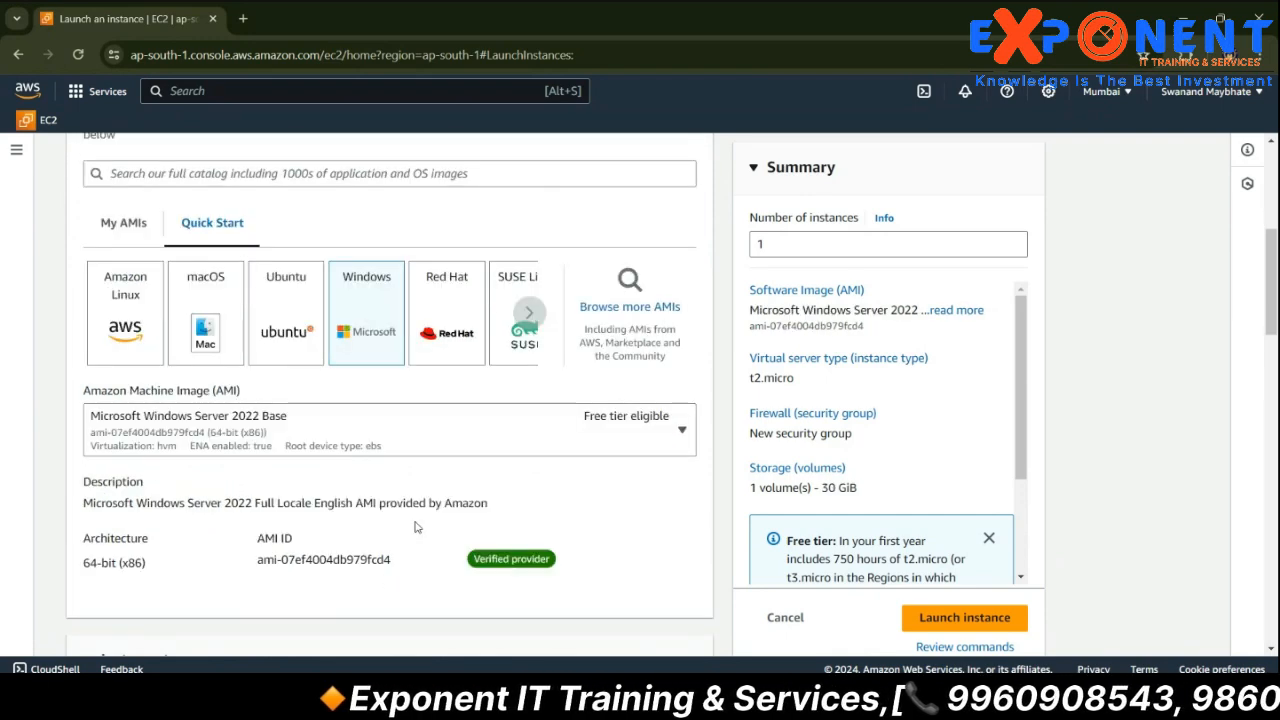
scroll(415, 524, down, 1)
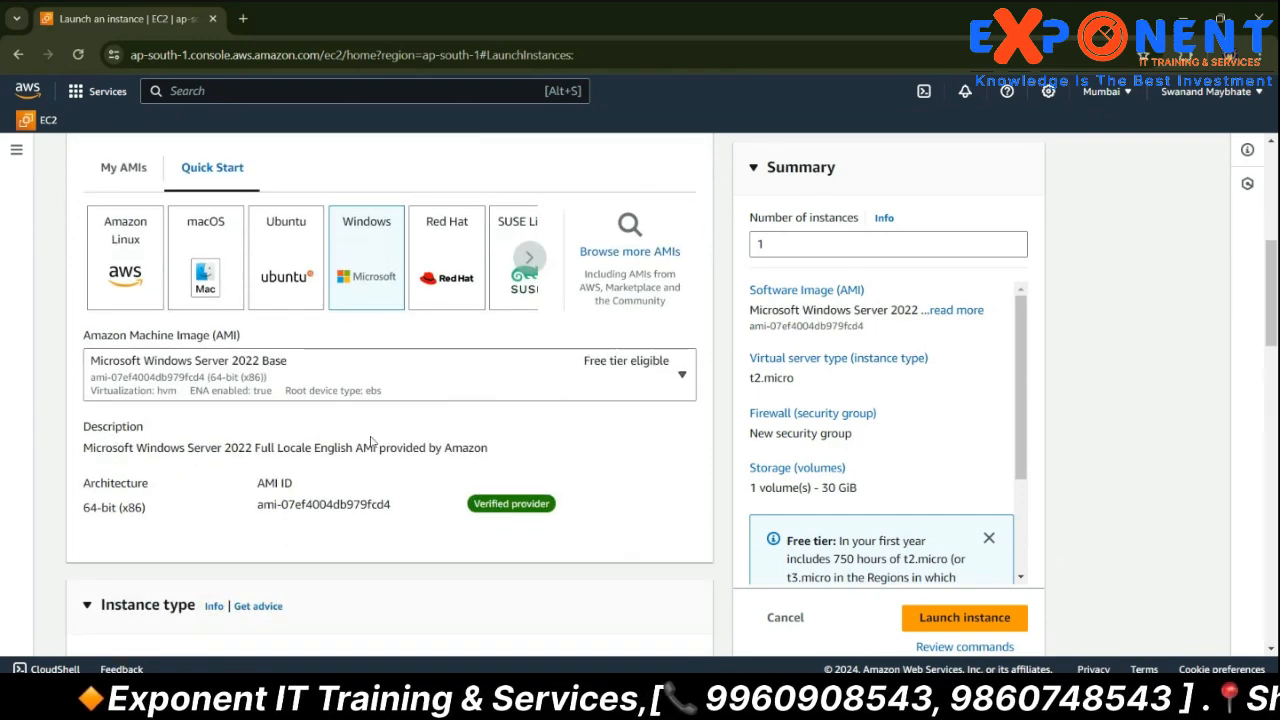
scroll(306, 360, up, 1)
scroll(371, 434, down, 5)
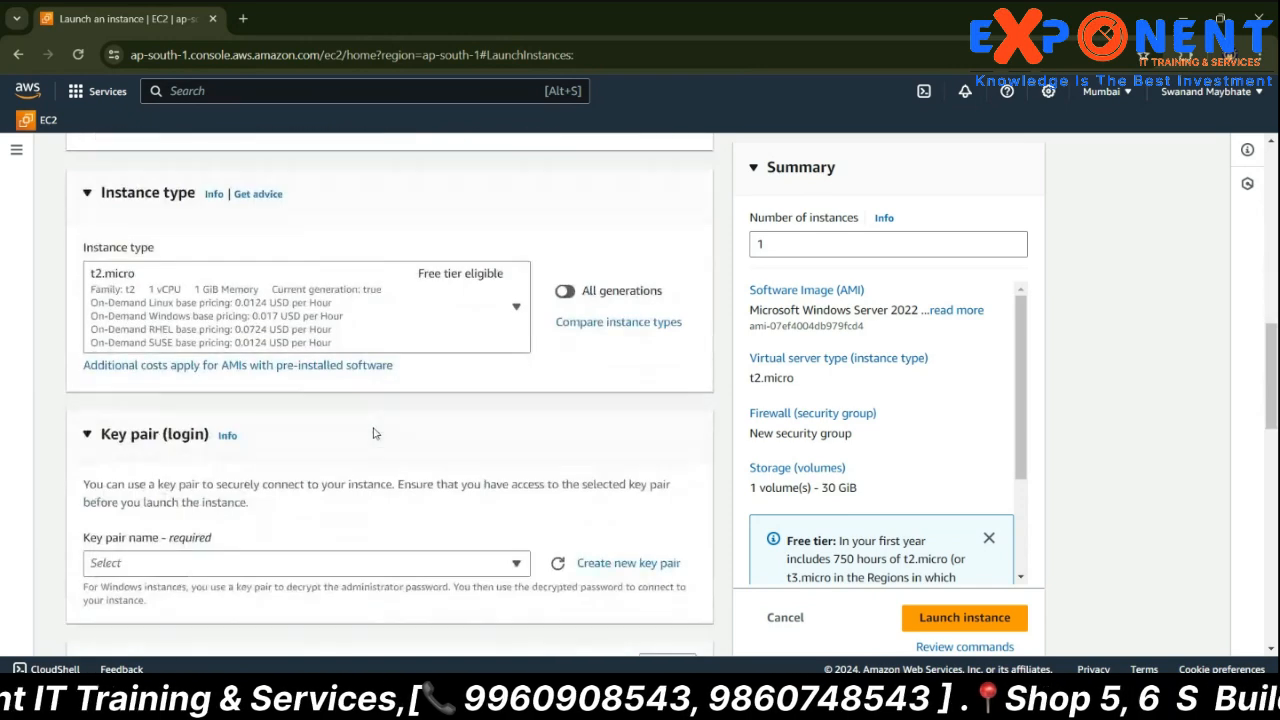
click(338, 320)
click(338, 320)
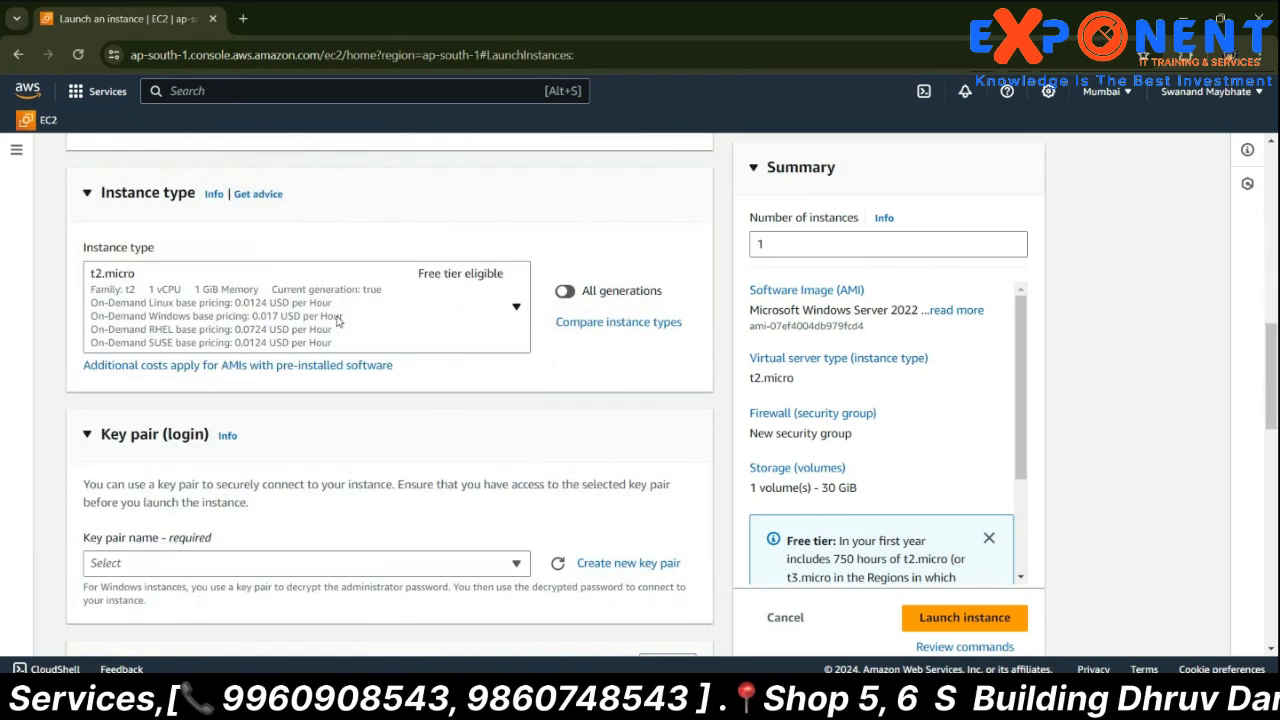
- Create a new key pair named winkey with RSA type and .pem private key format for the instance login
scroll(446, 425, down, 2)
click(355, 363)
scroll(345, 512, down, 3)
scroll(271, 423, up, 3)
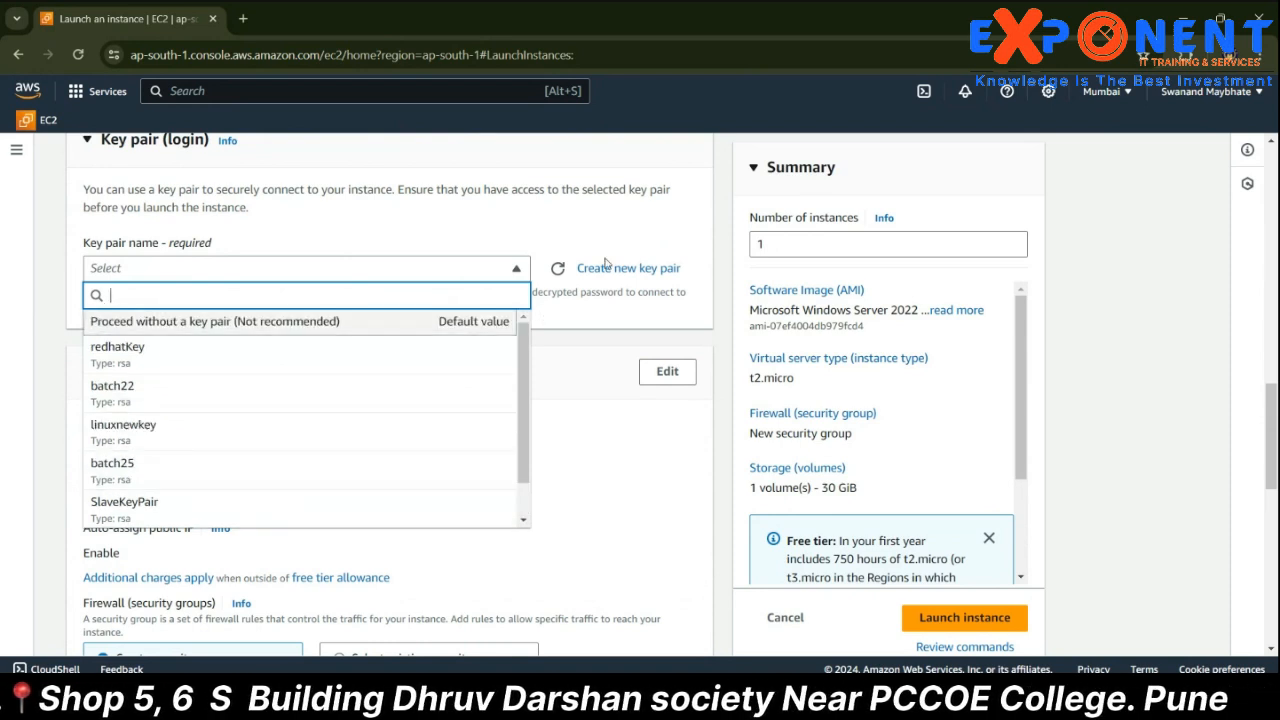
click(606, 268)
click(519, 258)
text(winkey)
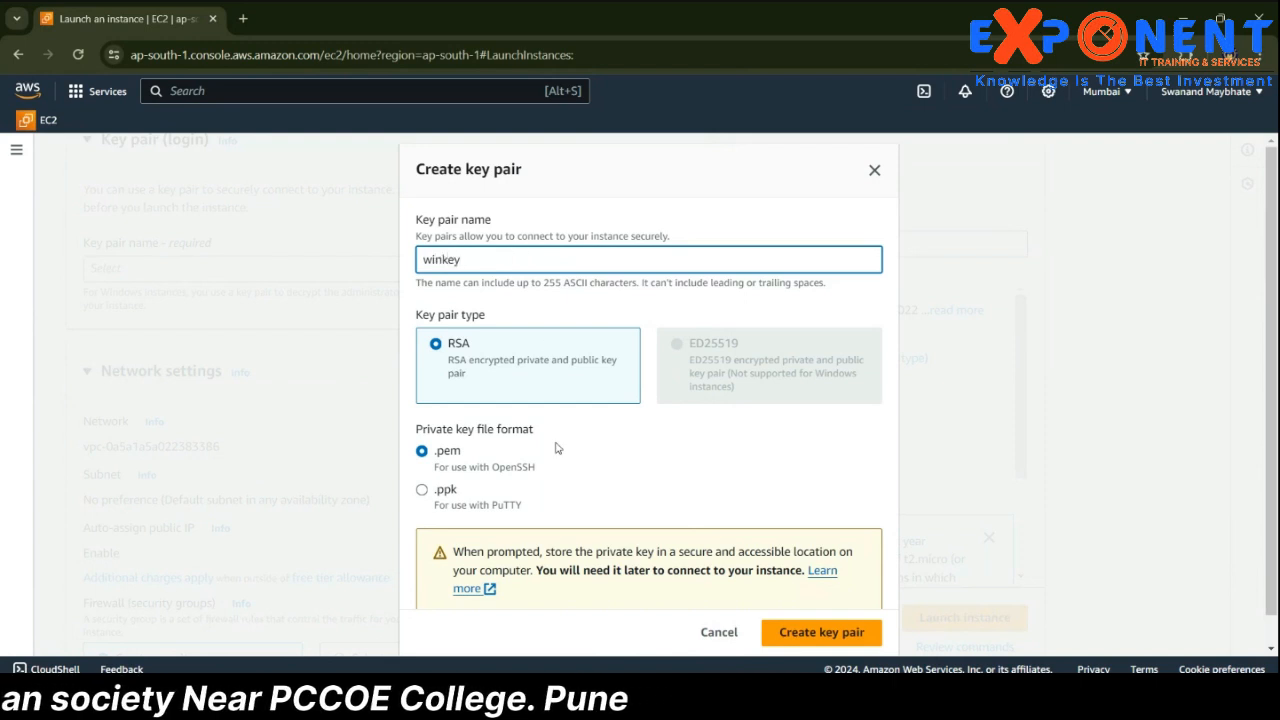
scroll(557, 448, down, 1)
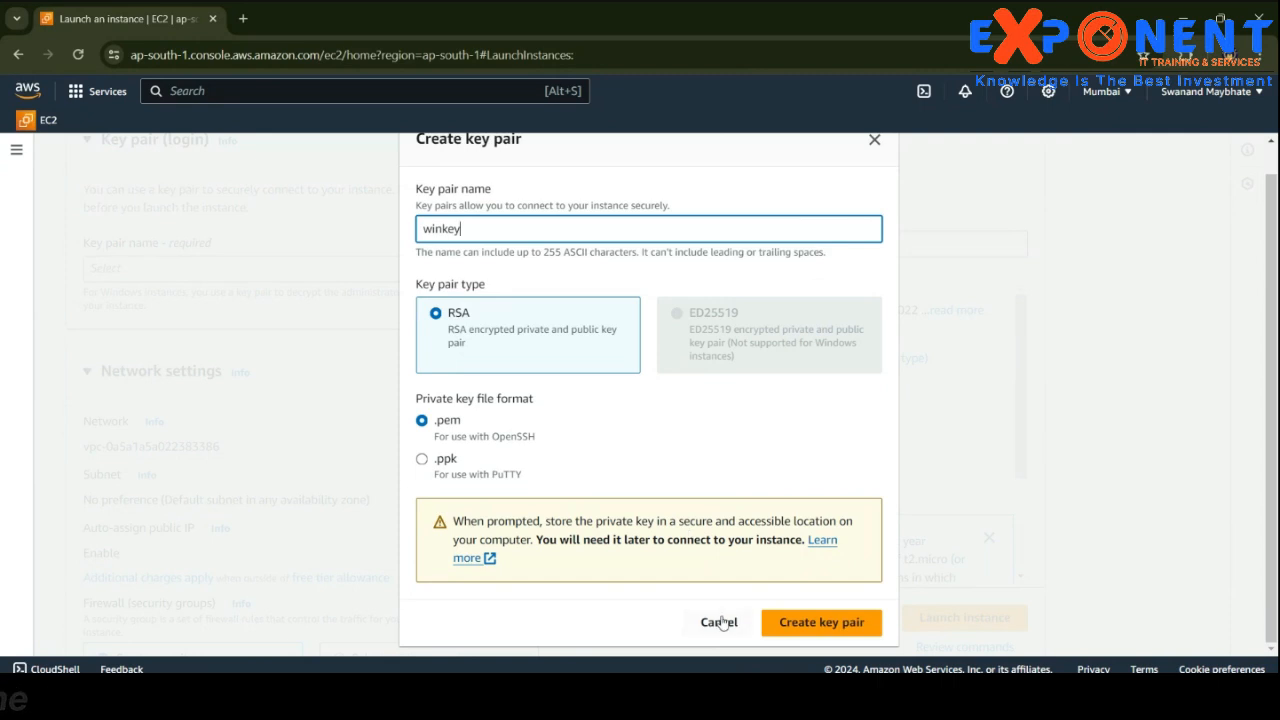
click(858, 630)
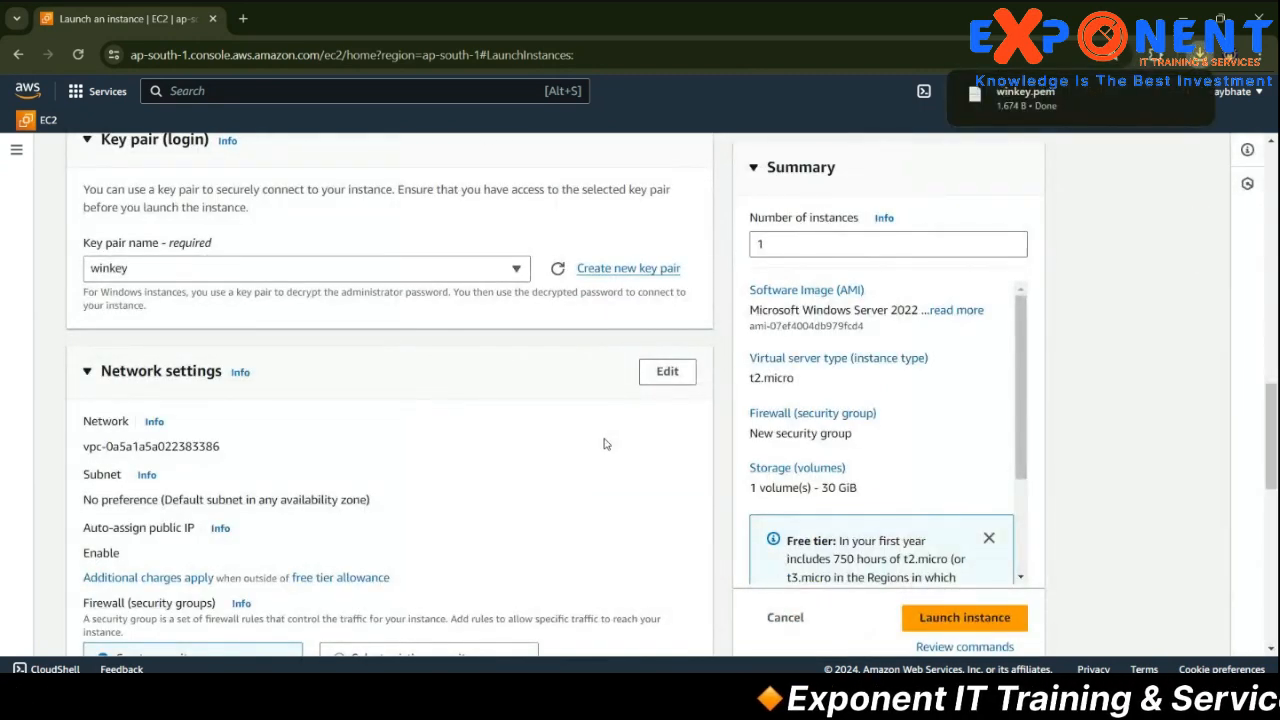
- Review the remaining launch settings and launch the Demowin10 instance
scroll(604, 444, down, 2)
scroll(604, 444, down, 5)
scroll(604, 444, up, 10)
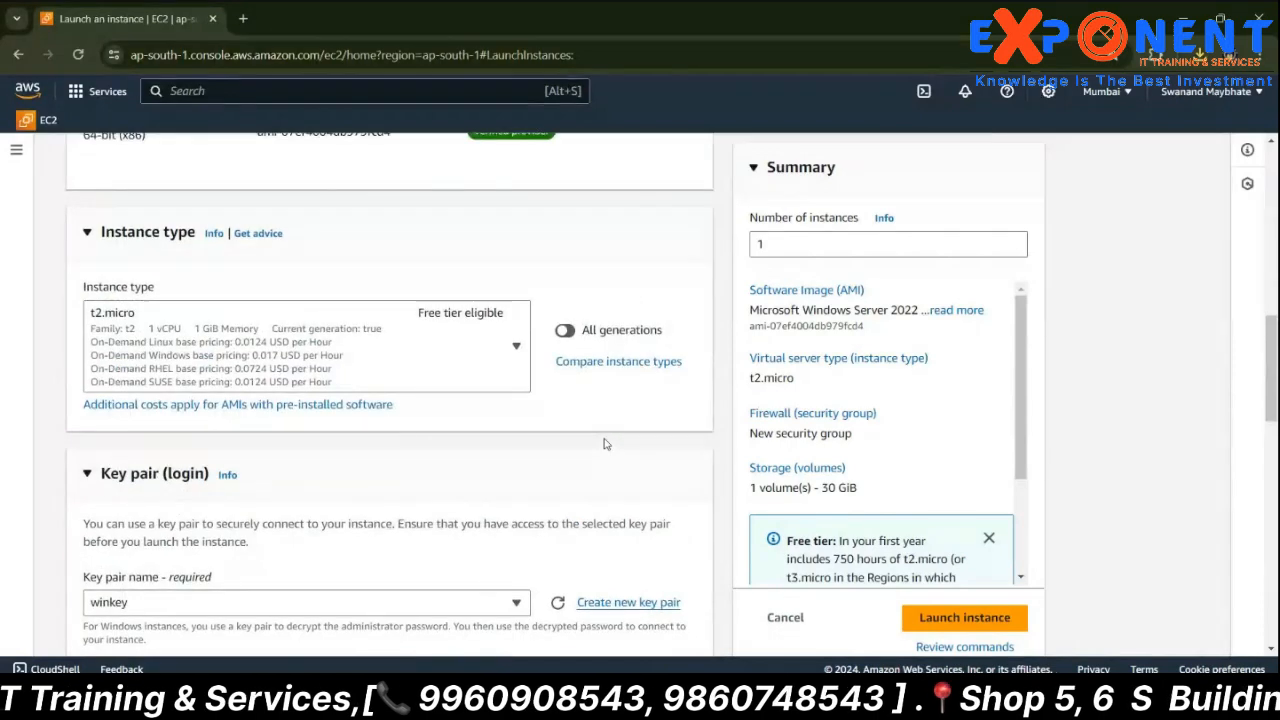
scroll(604, 444, up, 10)
click(968, 618)
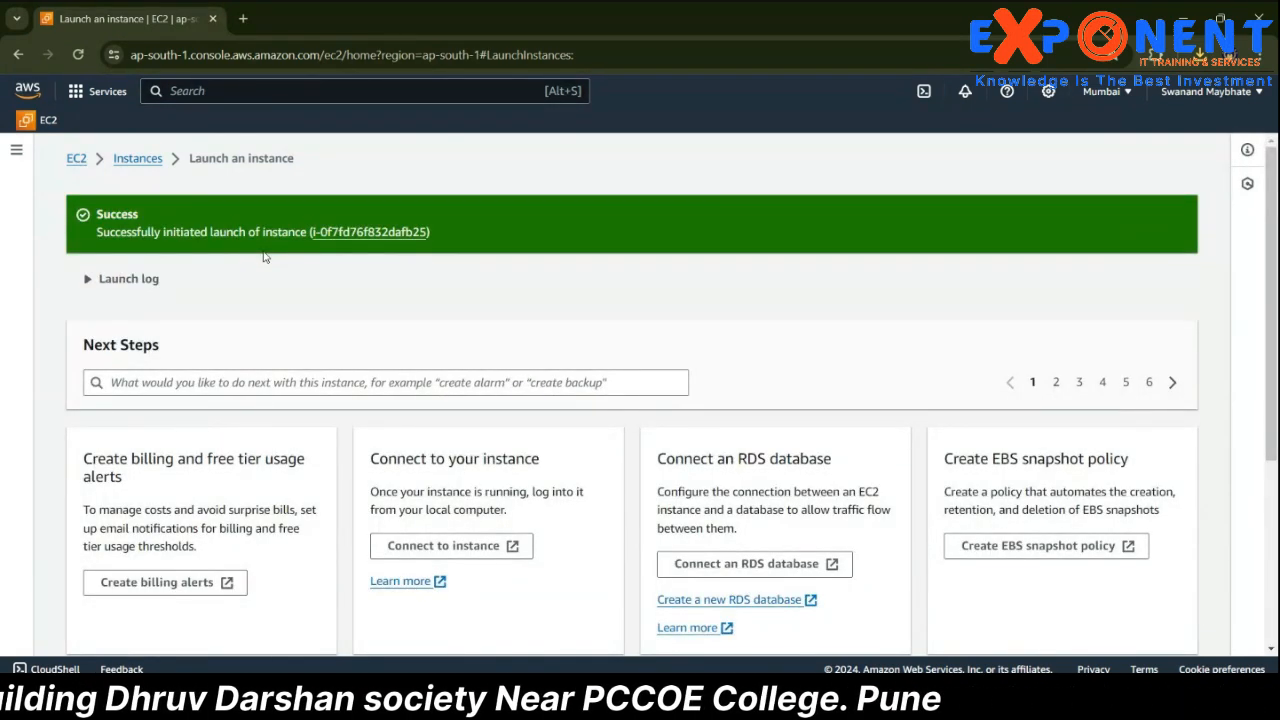
- Return to the instances list, refresh it, and filter it to the Pending state
click(126, 158)
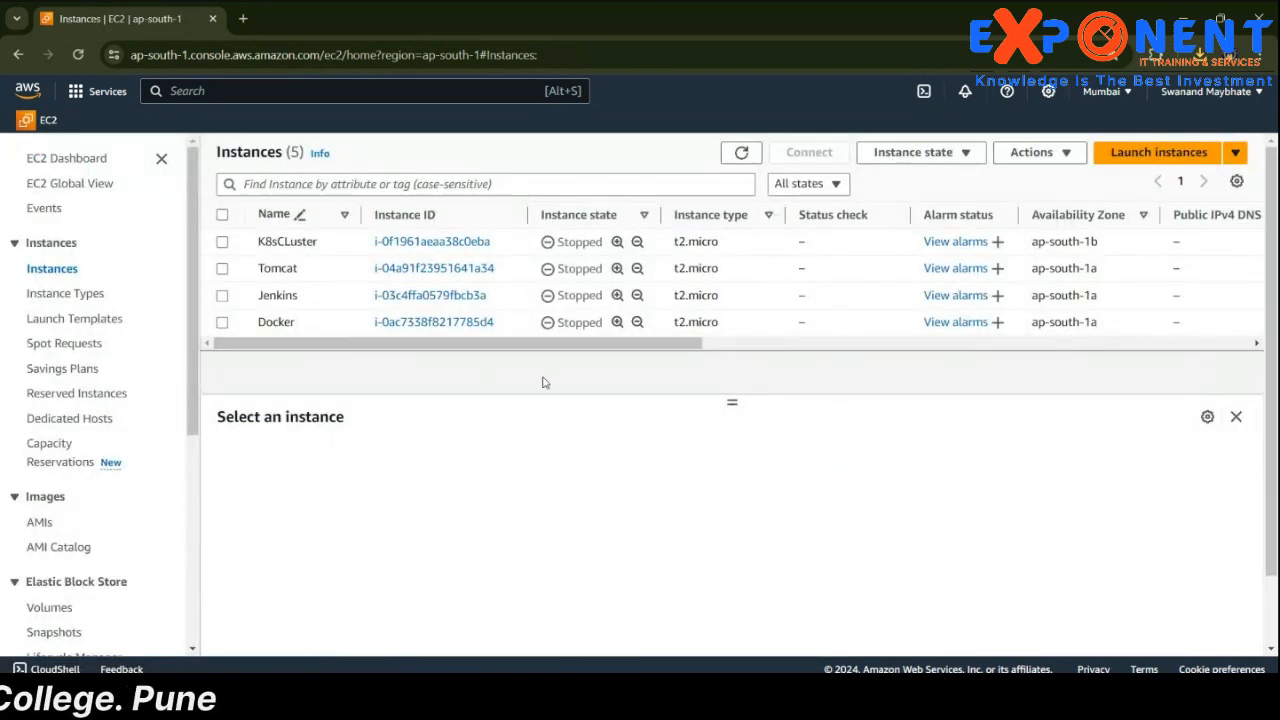
click(743, 151)
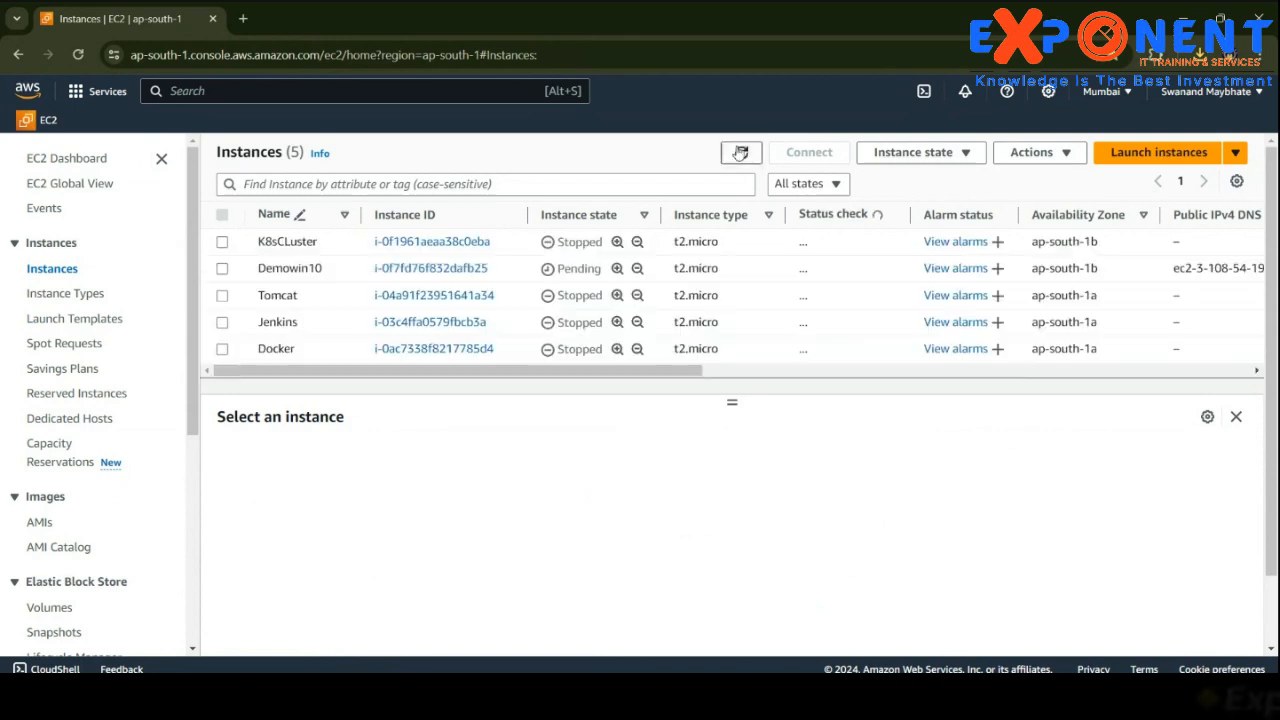
click(835, 186)
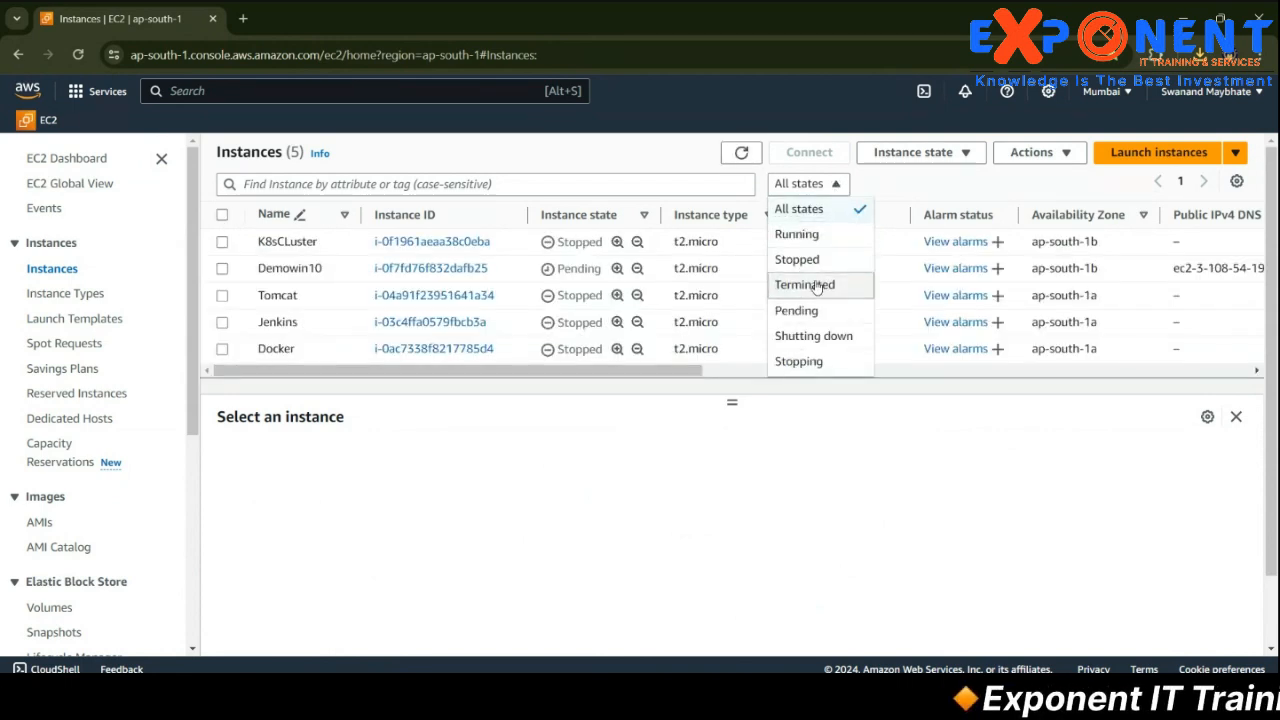
click(806, 310)
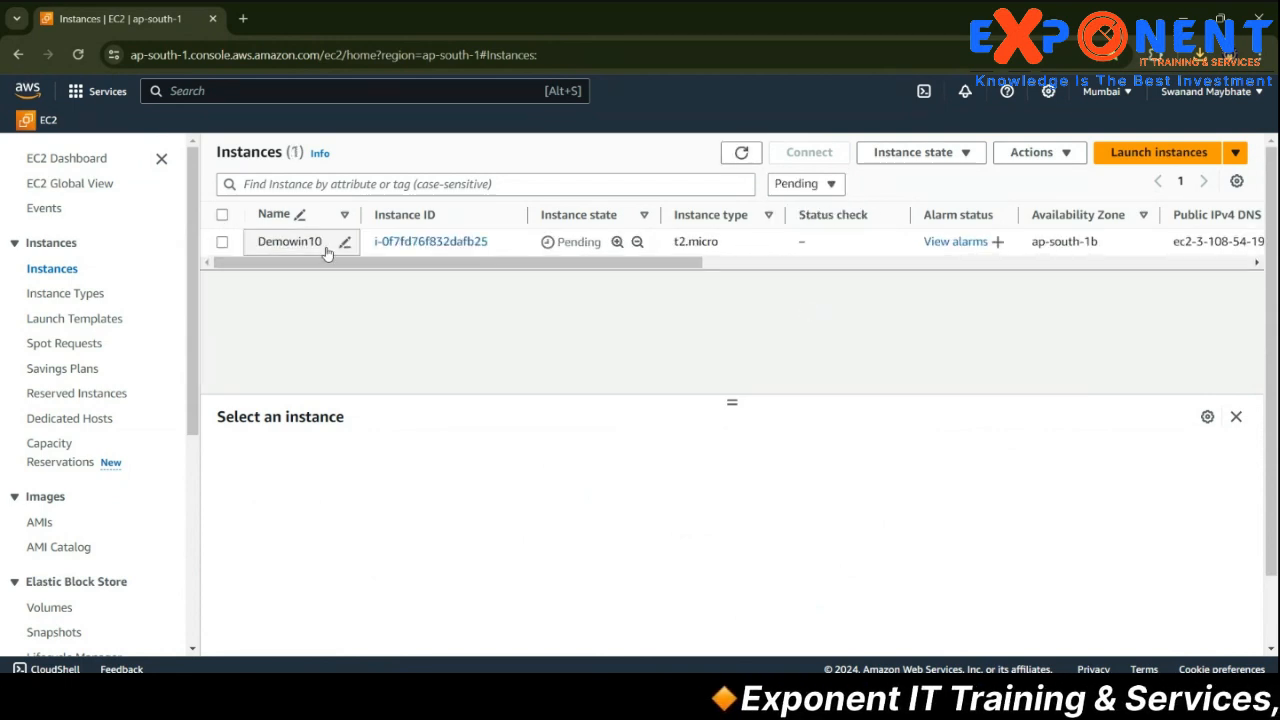
- Select Demowin10, refresh until it is no longer pending, and filter the instances list to the Running state
drag(561, 241, 596, 241)
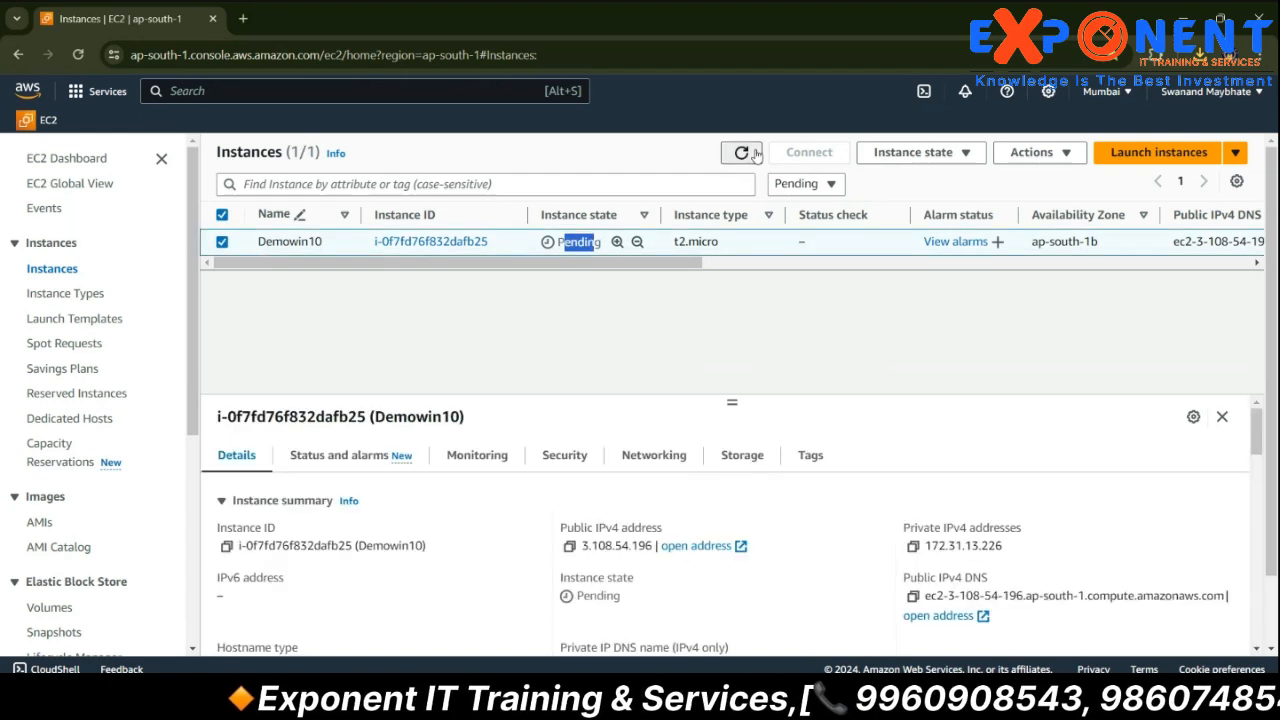
click(755, 153)
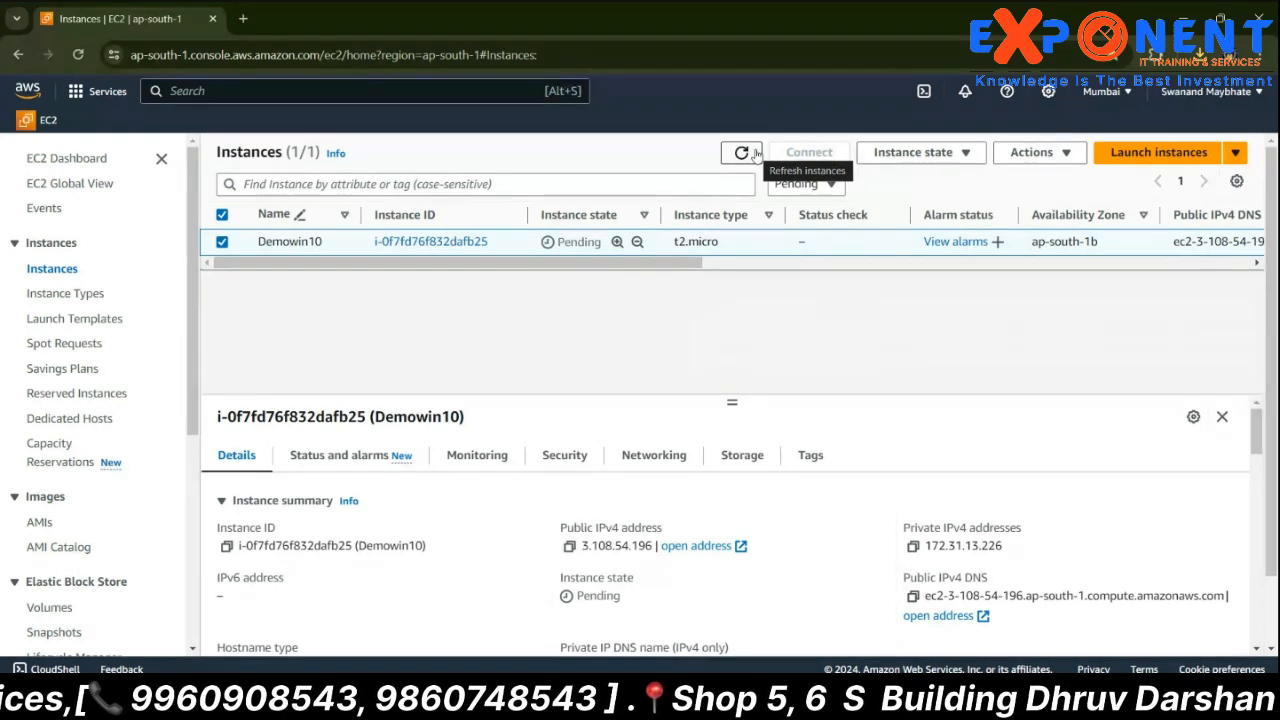
click(755, 153)
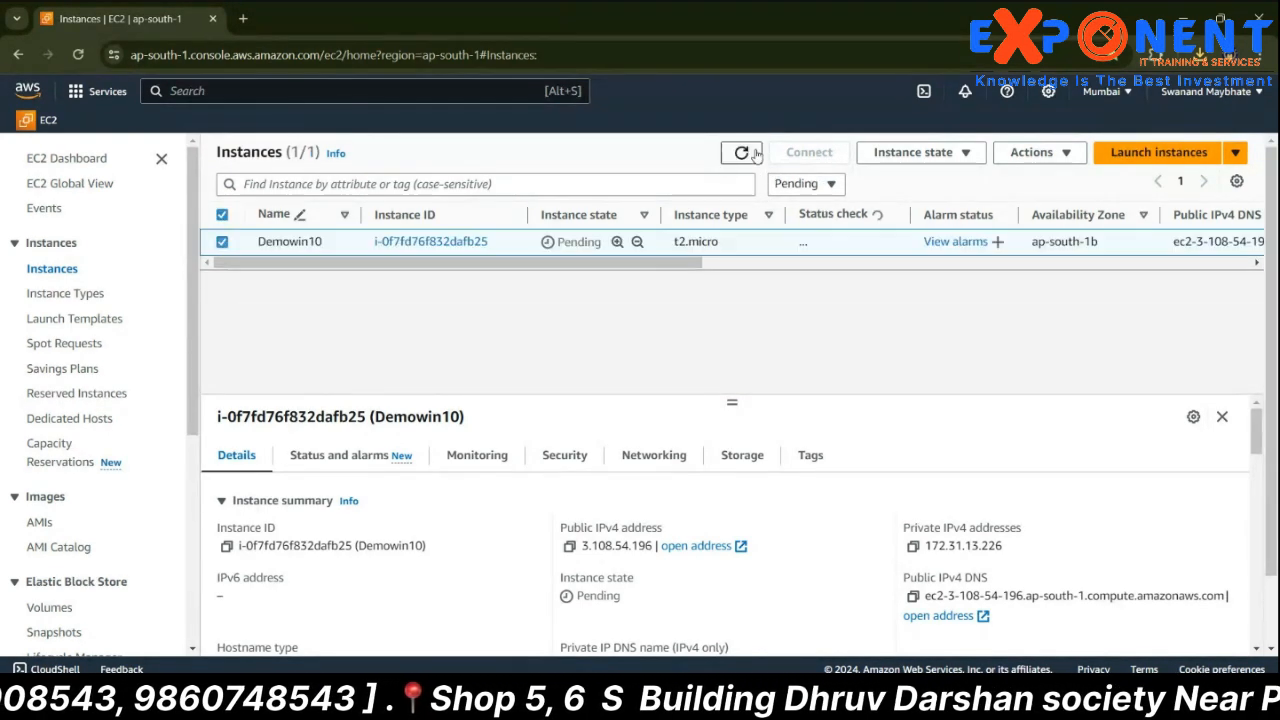
click(757, 154)
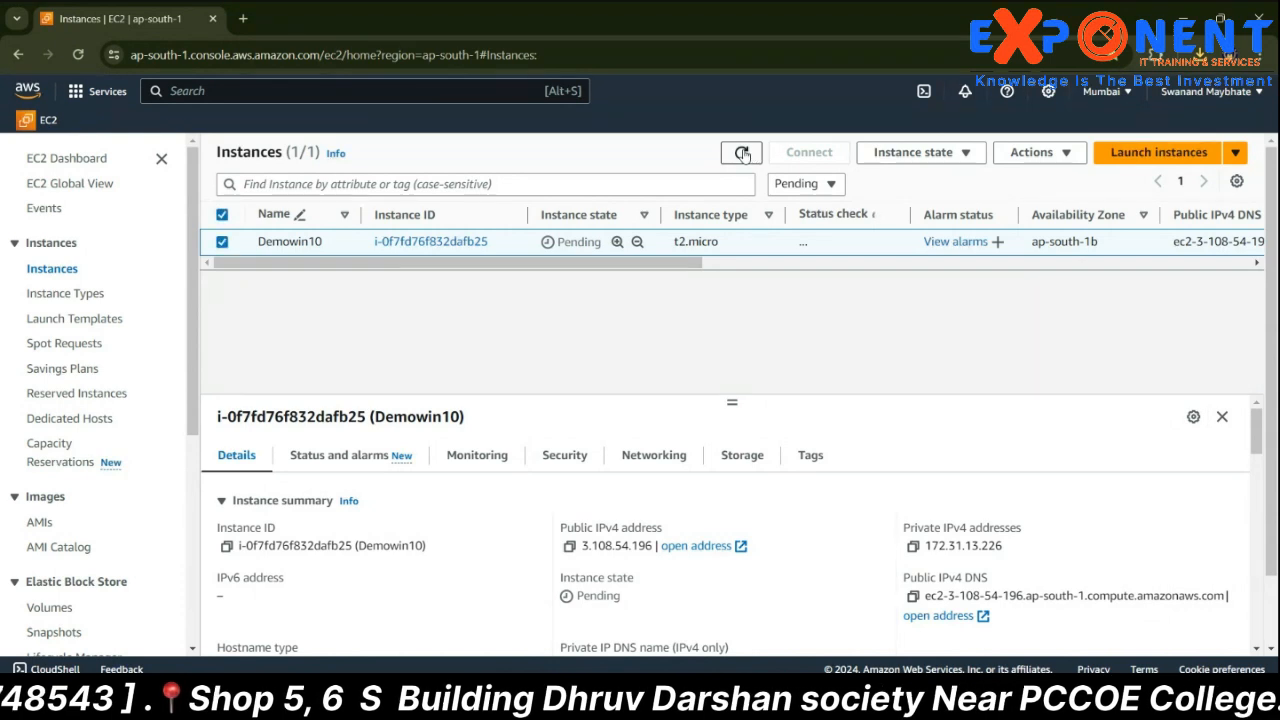
click(742, 153)
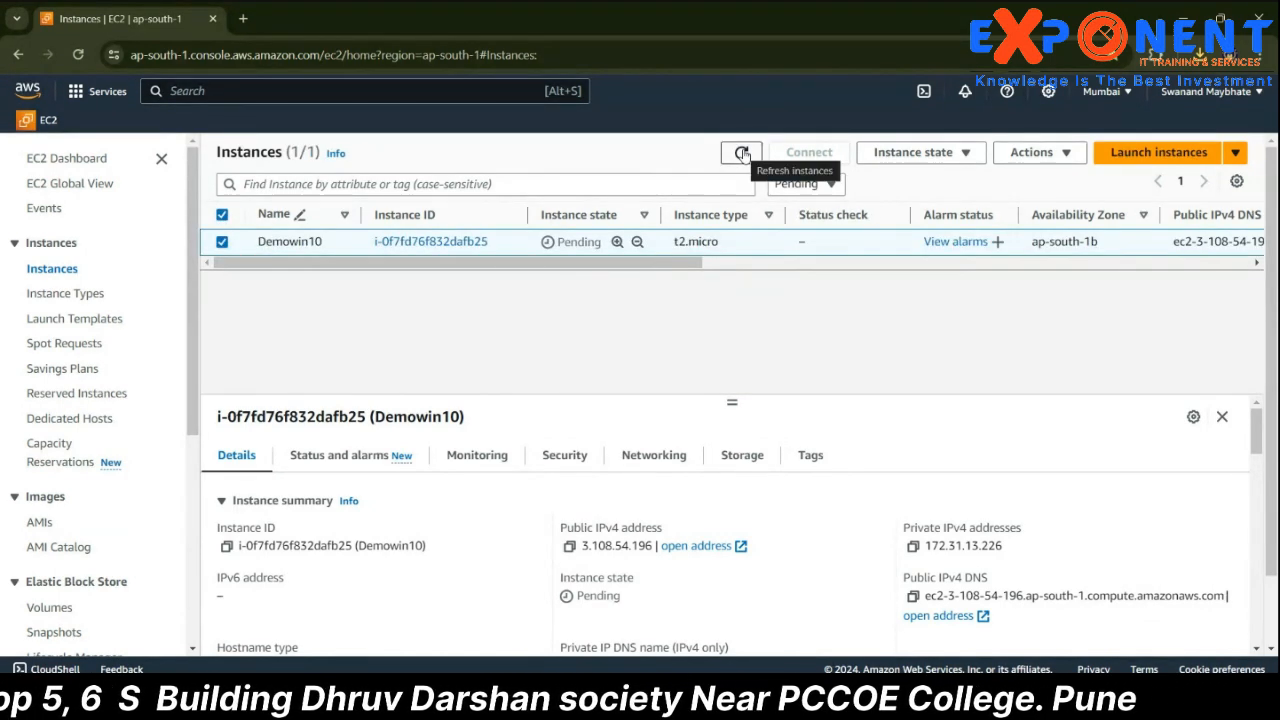
click(742, 153)
click(743, 154)
click(801, 184)
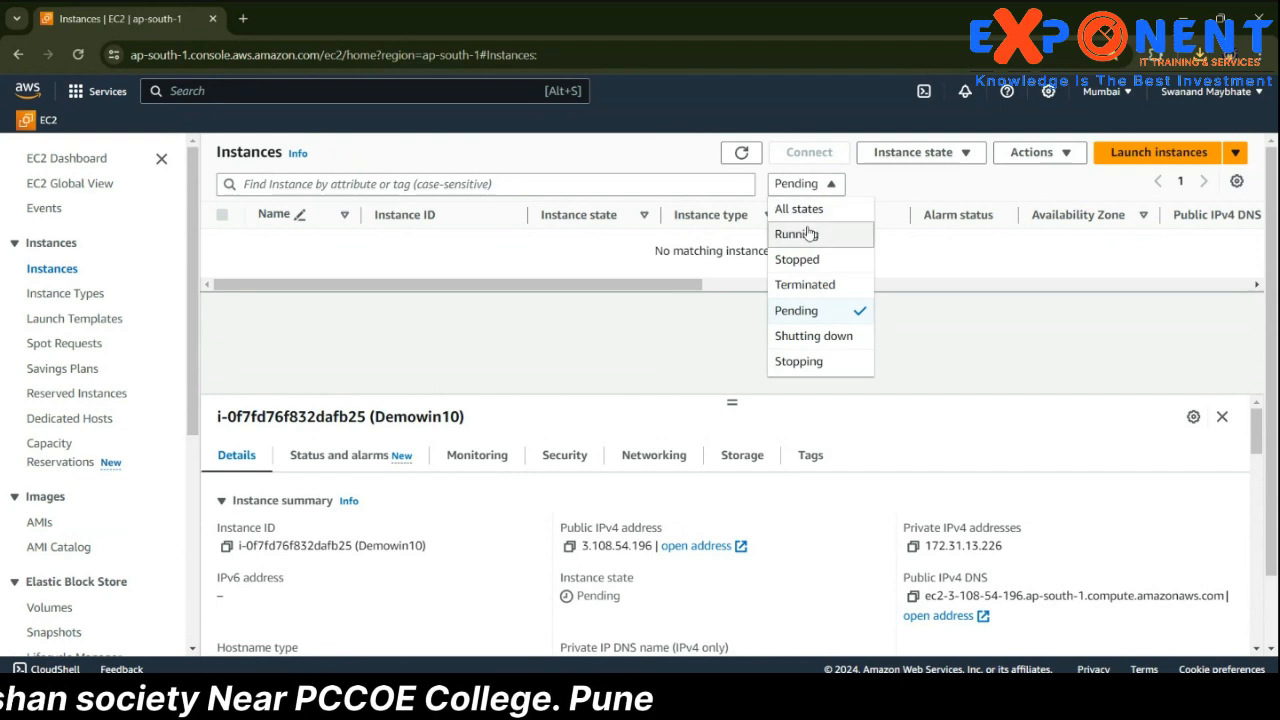
click(810, 234)
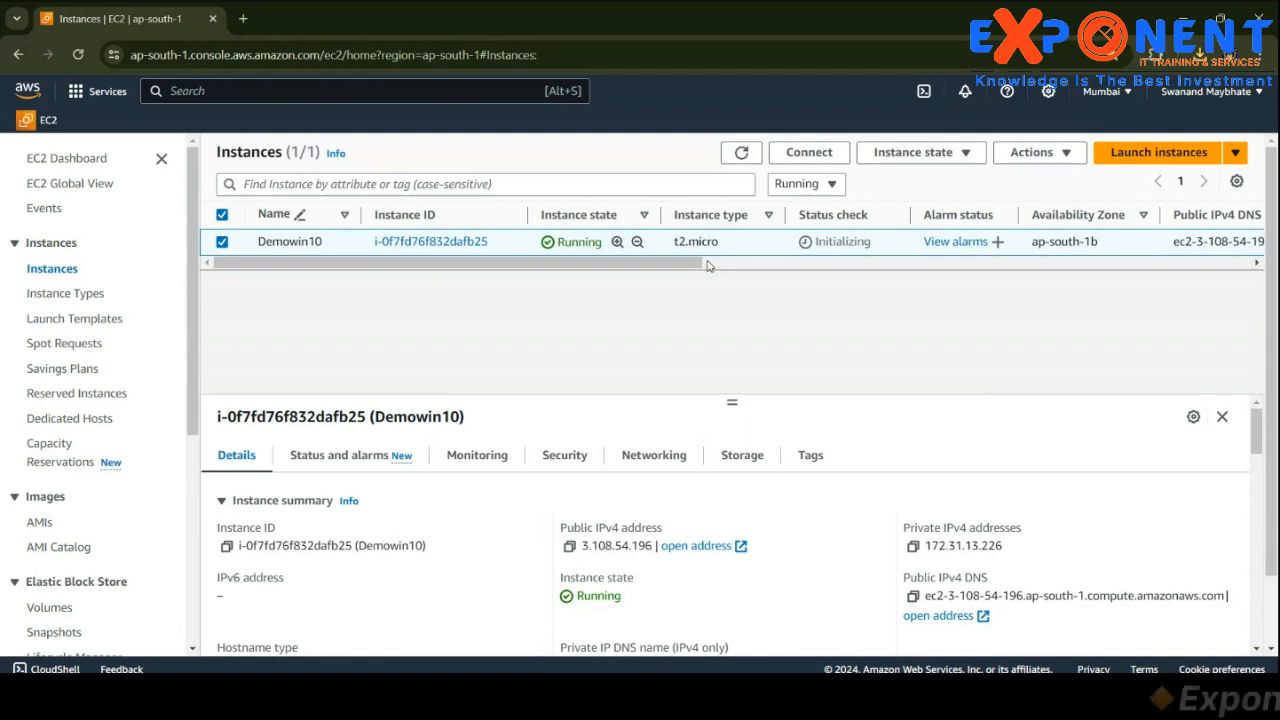
- Copy the public IPv4 address of Demowin10 and open Remote Desktop Connection
click(569, 546)
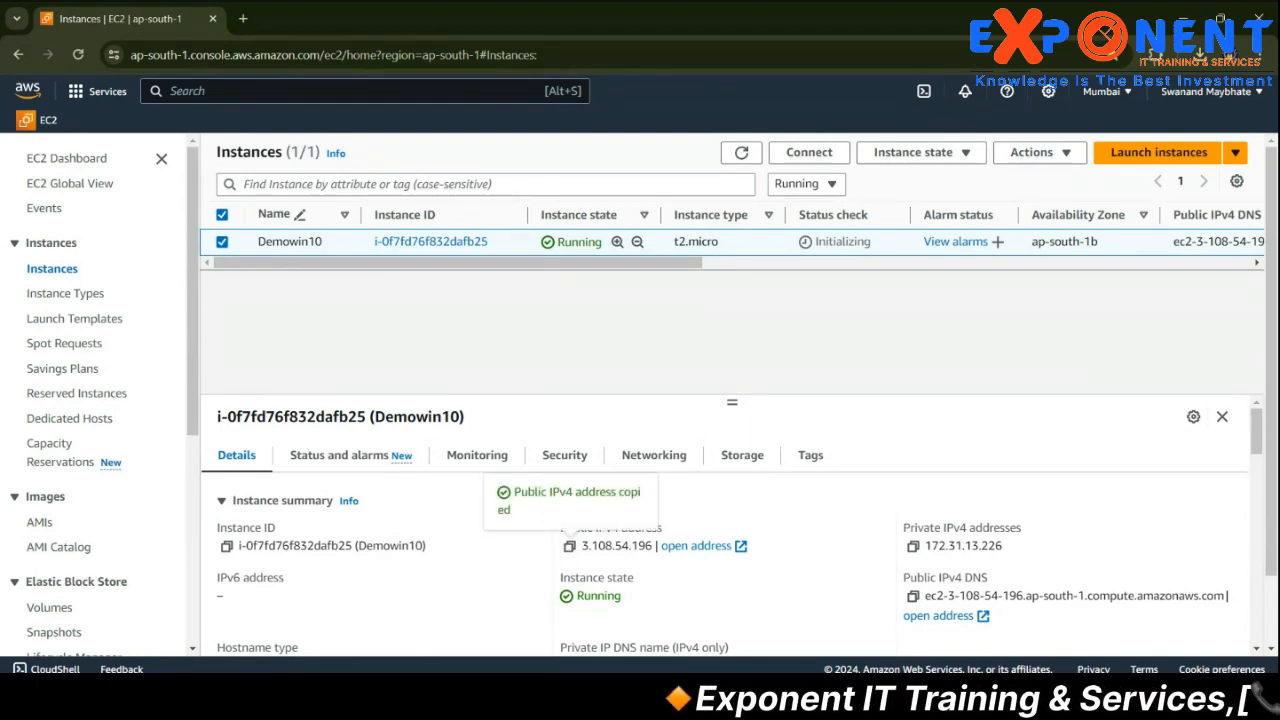
key(super+s)
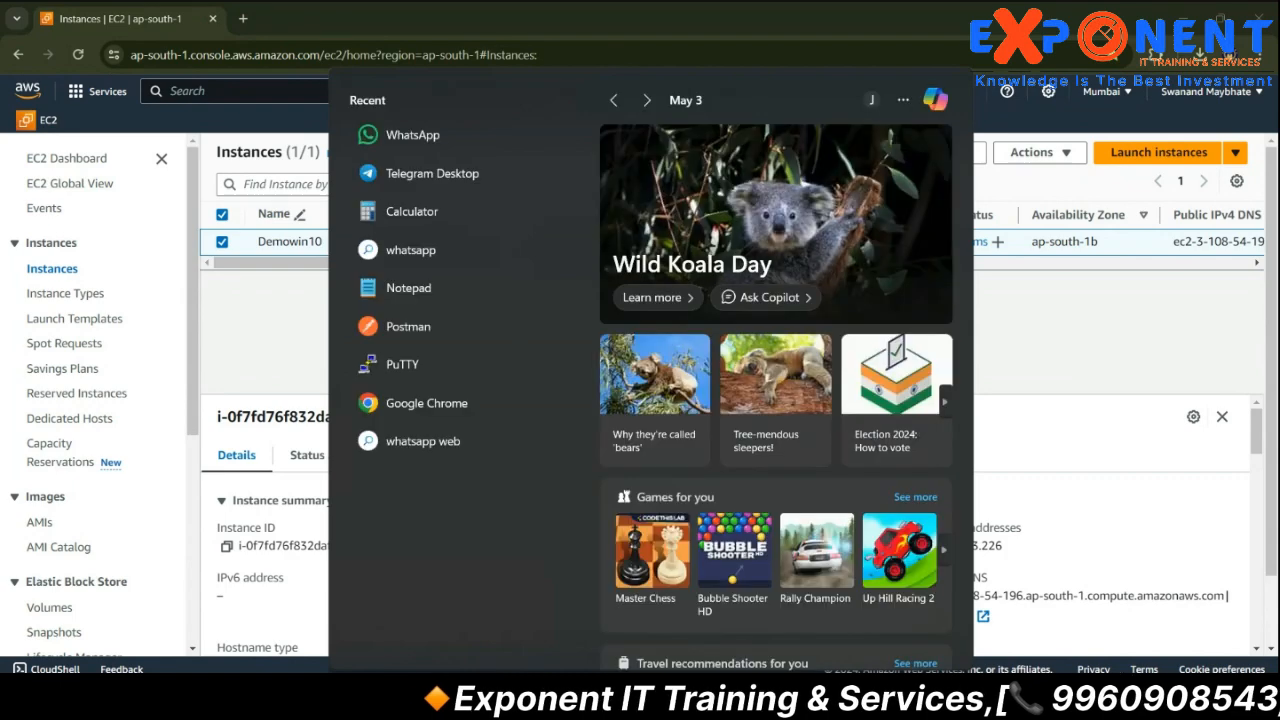
text(r)
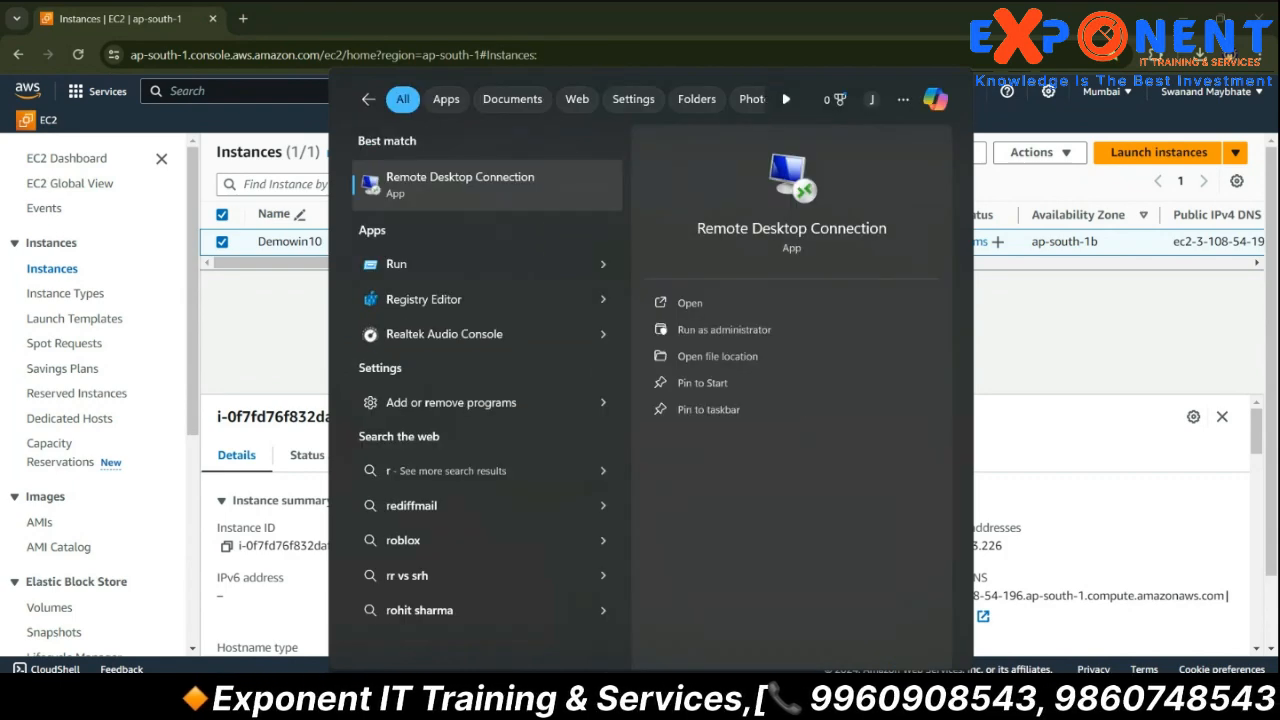
key(Return)
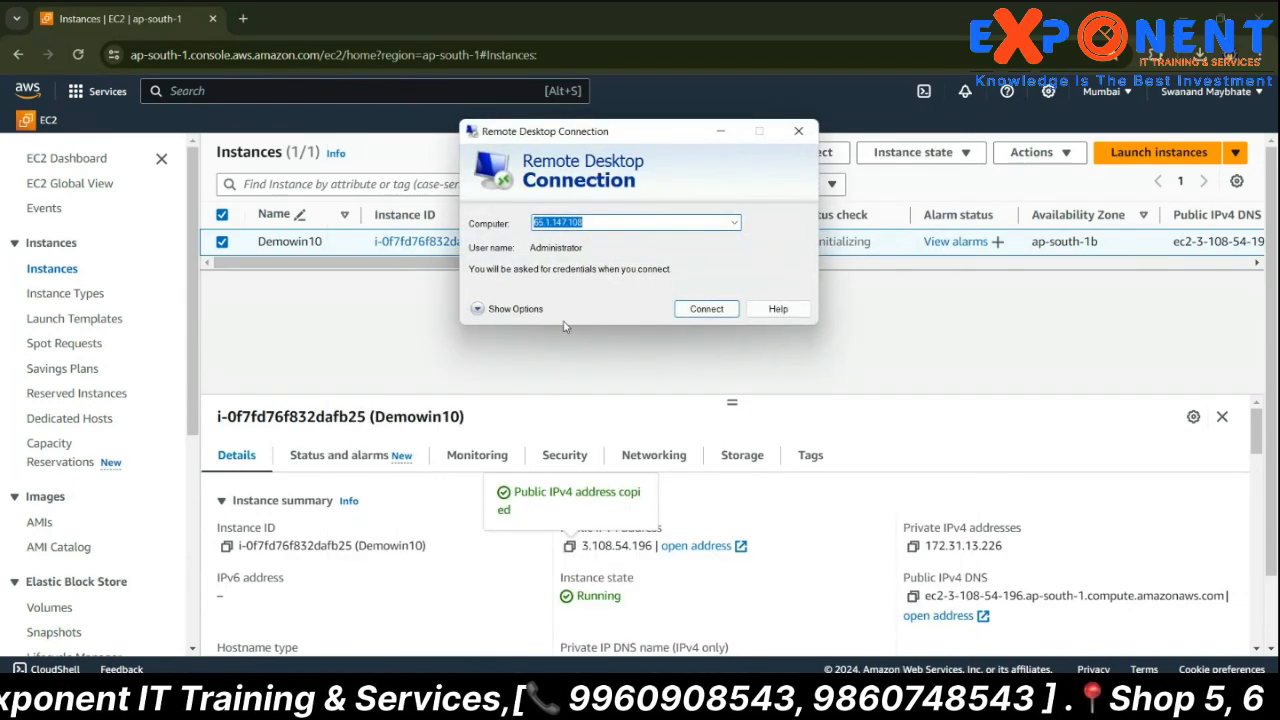
- Start a remote connection to the copied address 3.108.54.196 and open the Get Windows password page for Demowin10 in the browser
key(ctrl+v)
click(682, 310)
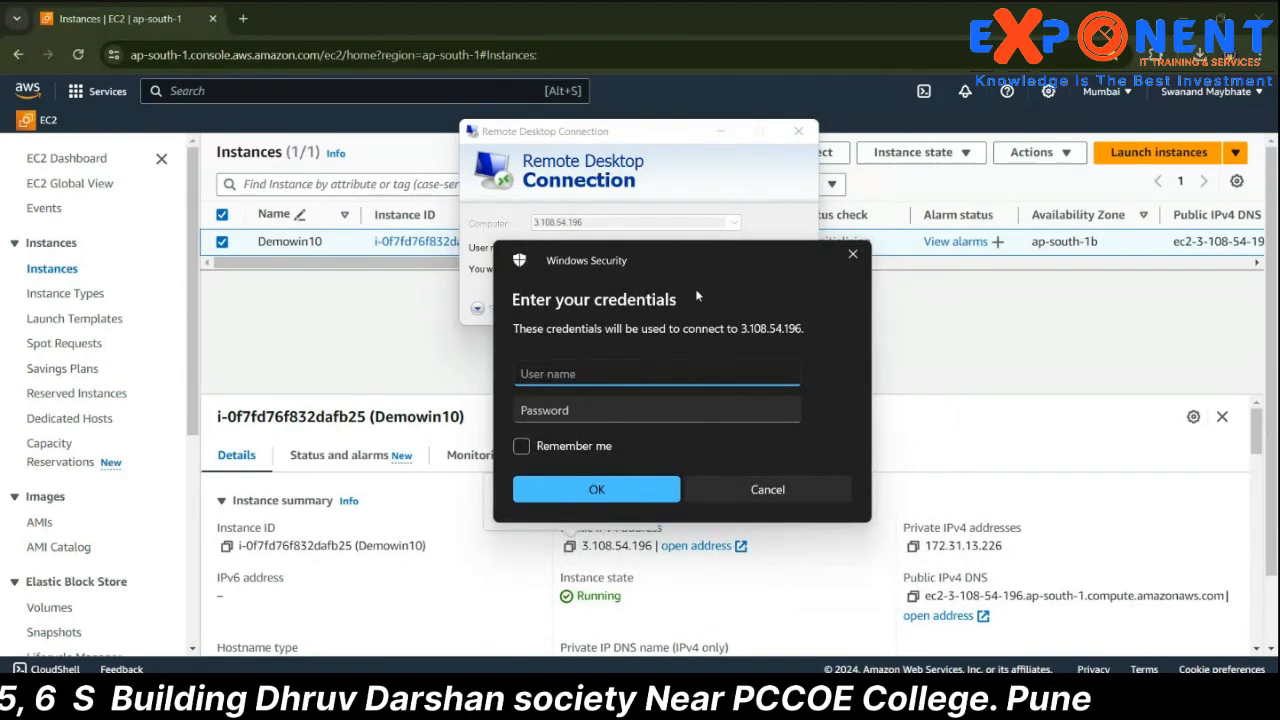
click(1006, 285)
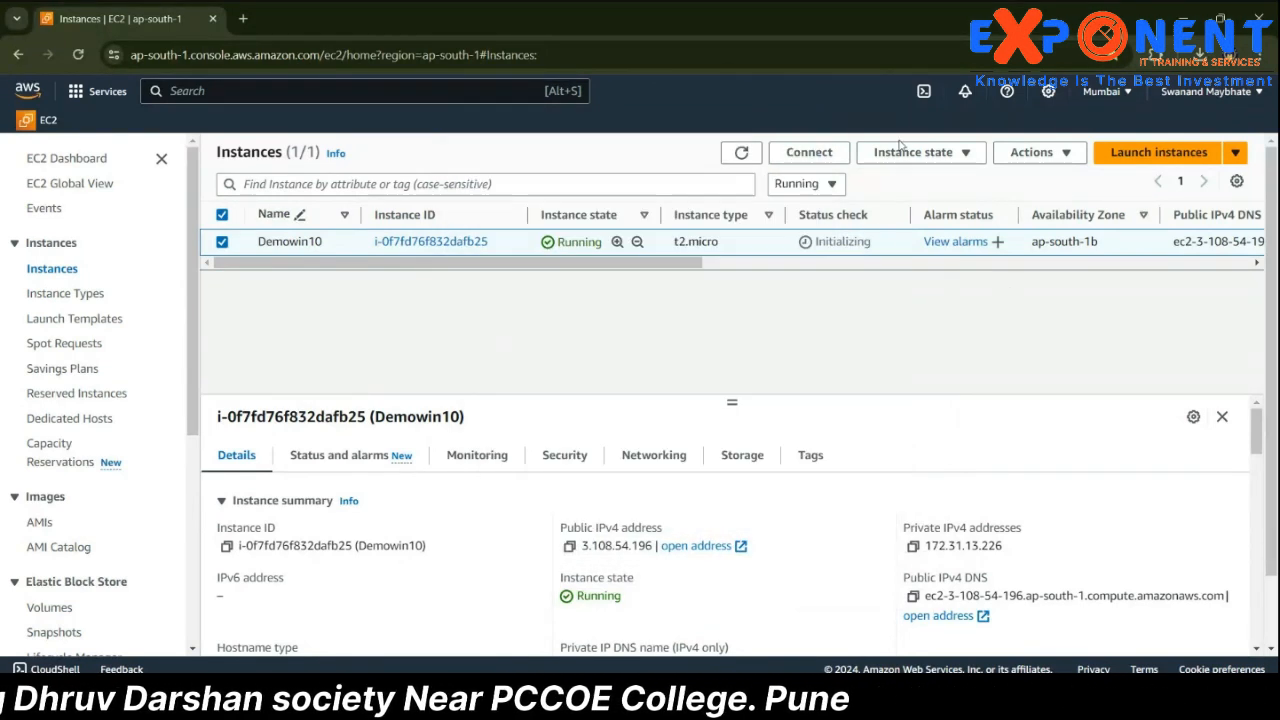
click(1035, 152)
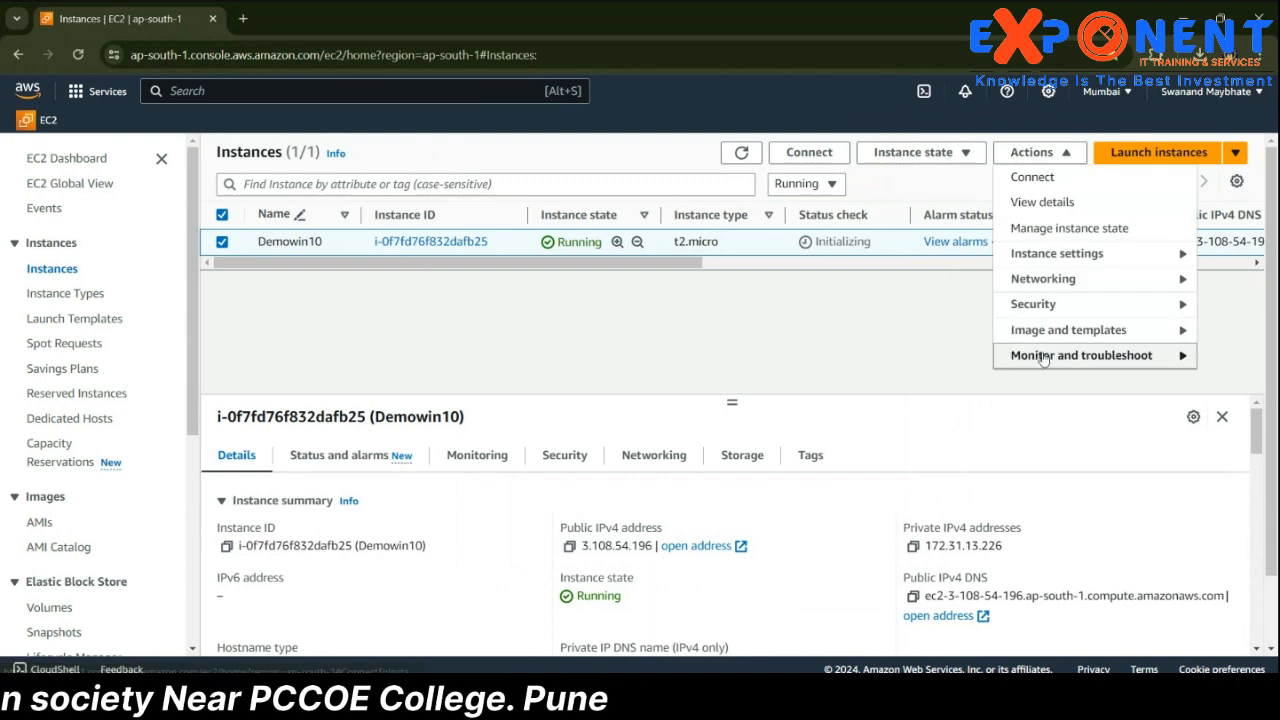
mouse_move(1044, 305)
click(905, 328)
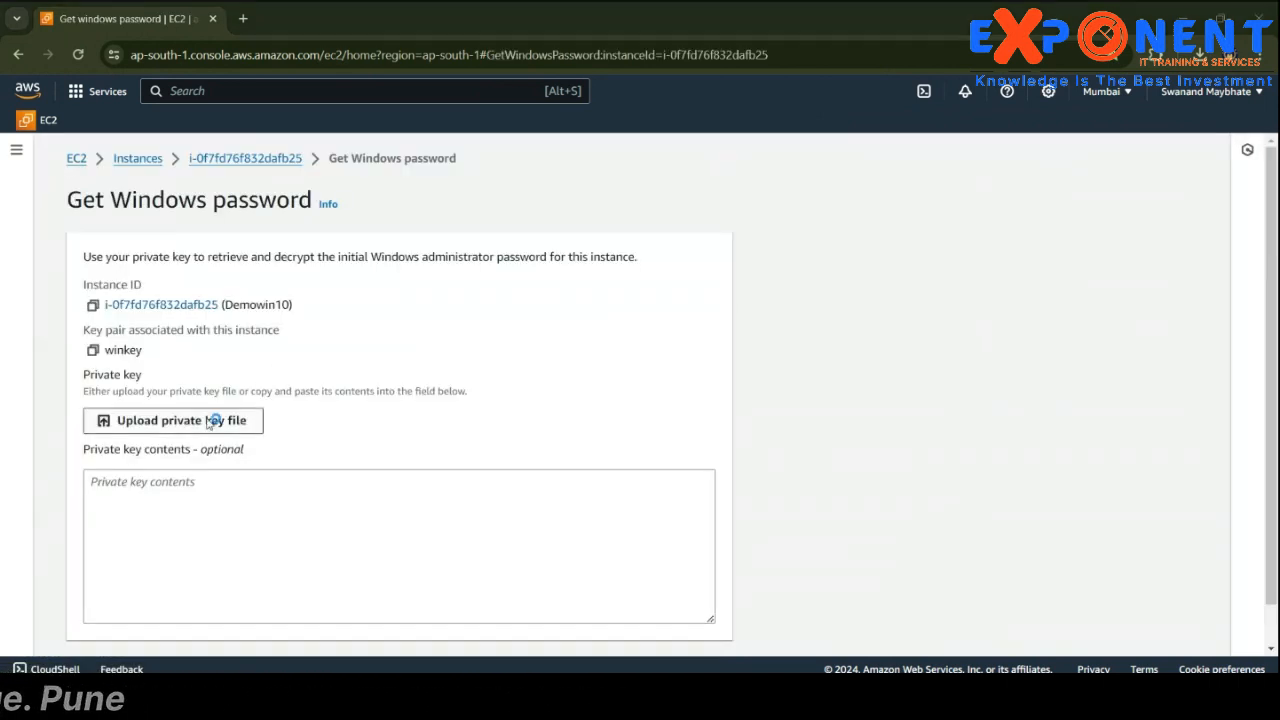
- Upload the winkey private key file from the Downloads folder and decrypt the Windows administrator password
click(250, 419)
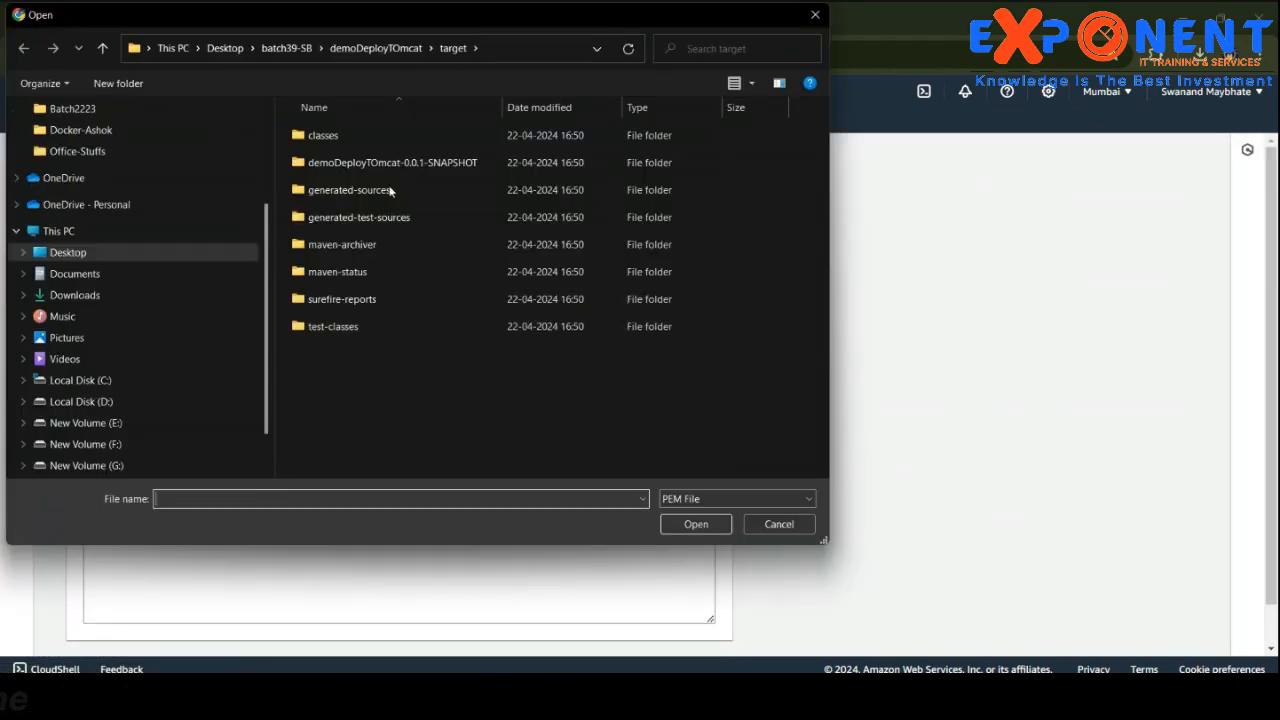
click(88, 295)
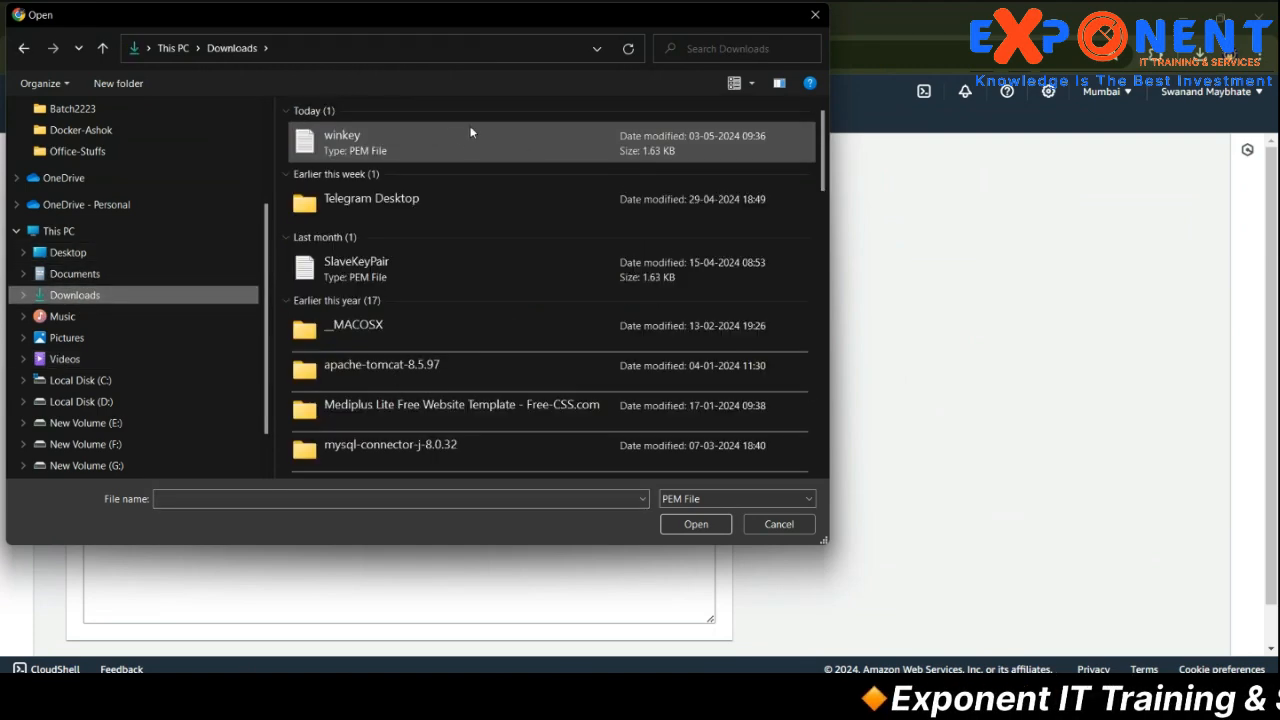
click(433, 150)
click(695, 524)
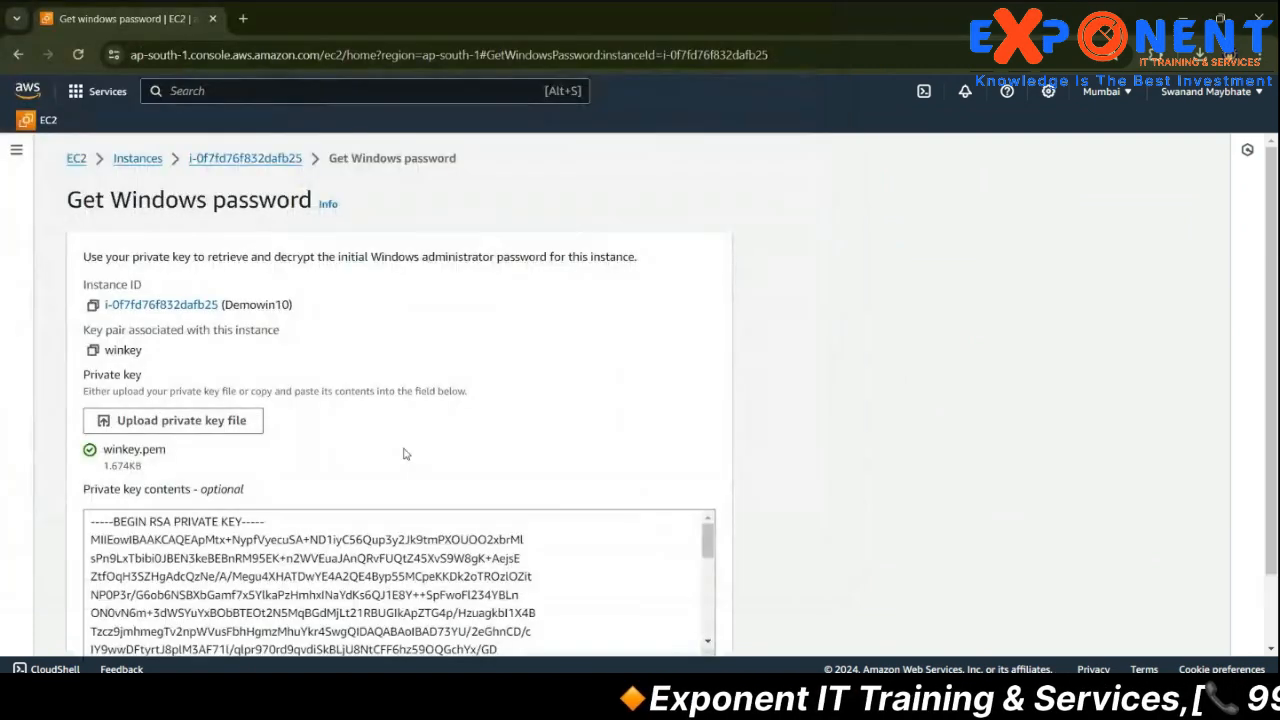
scroll(404, 455, down, 5)
click(663, 626)
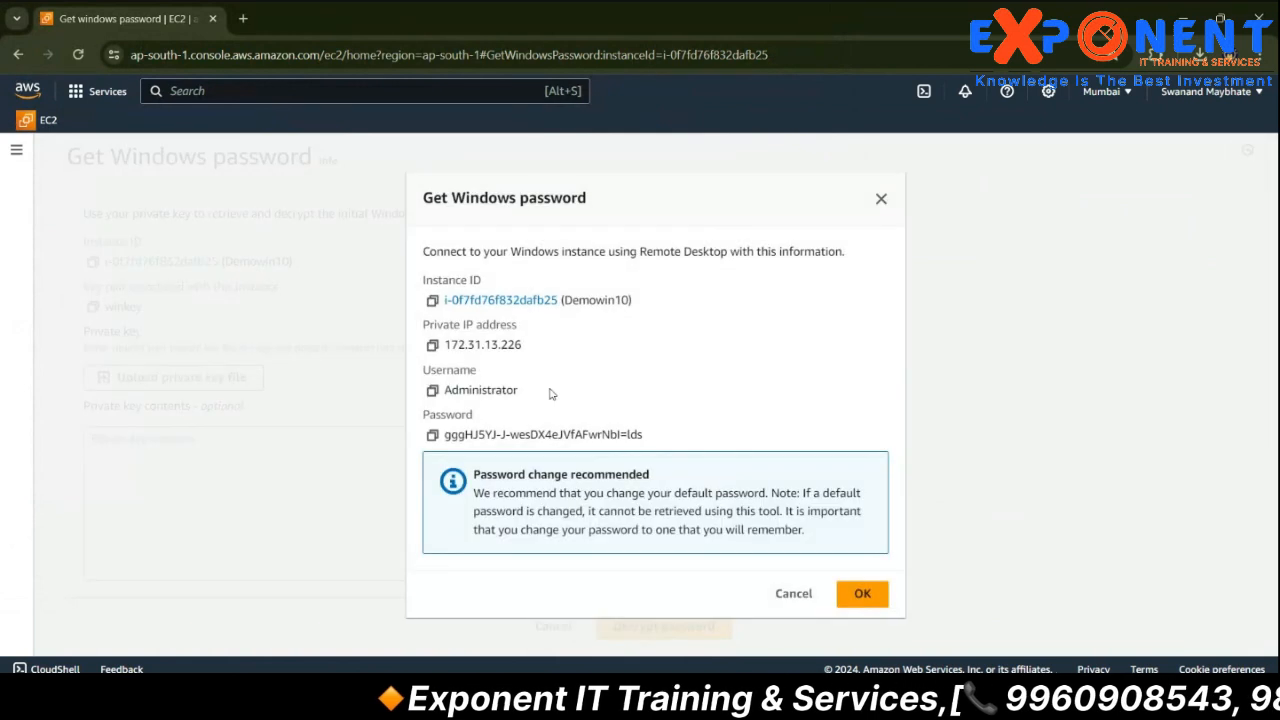
- Copy the Administrator user name and the decrypted password into the remote desktop credentials prompt and confirm the connection
click(436, 390)
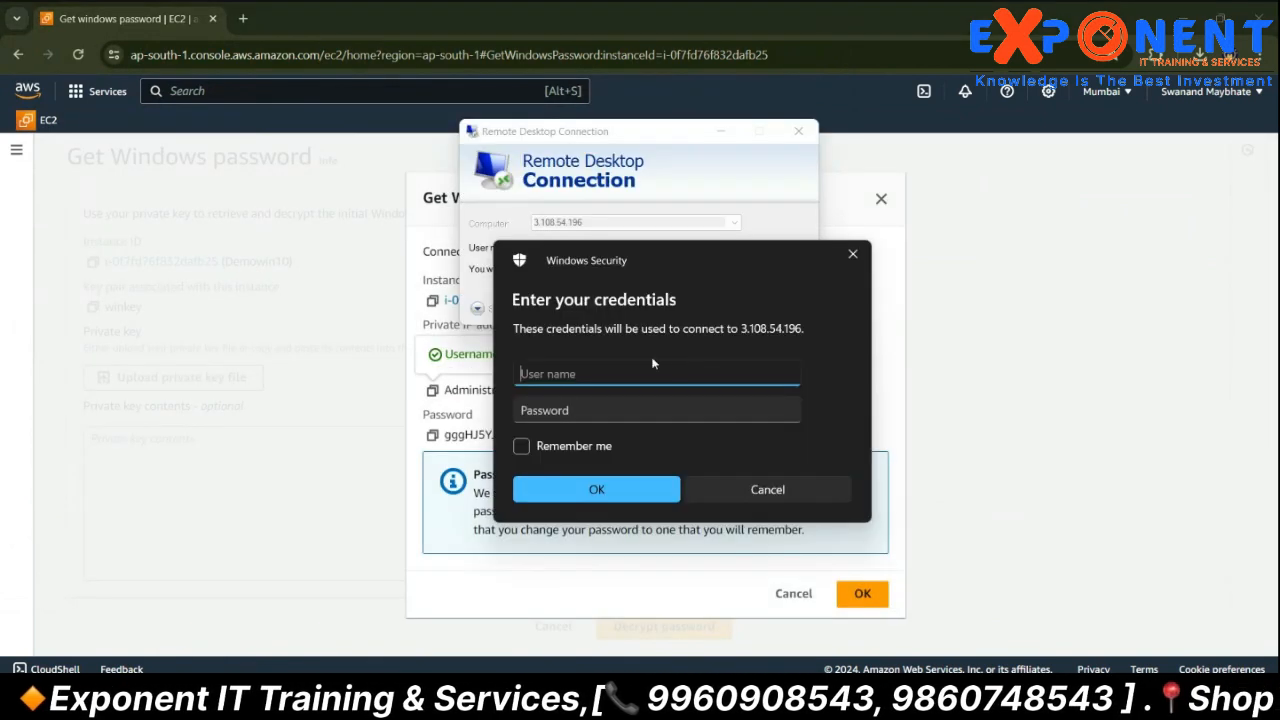
key(ctrl+v)
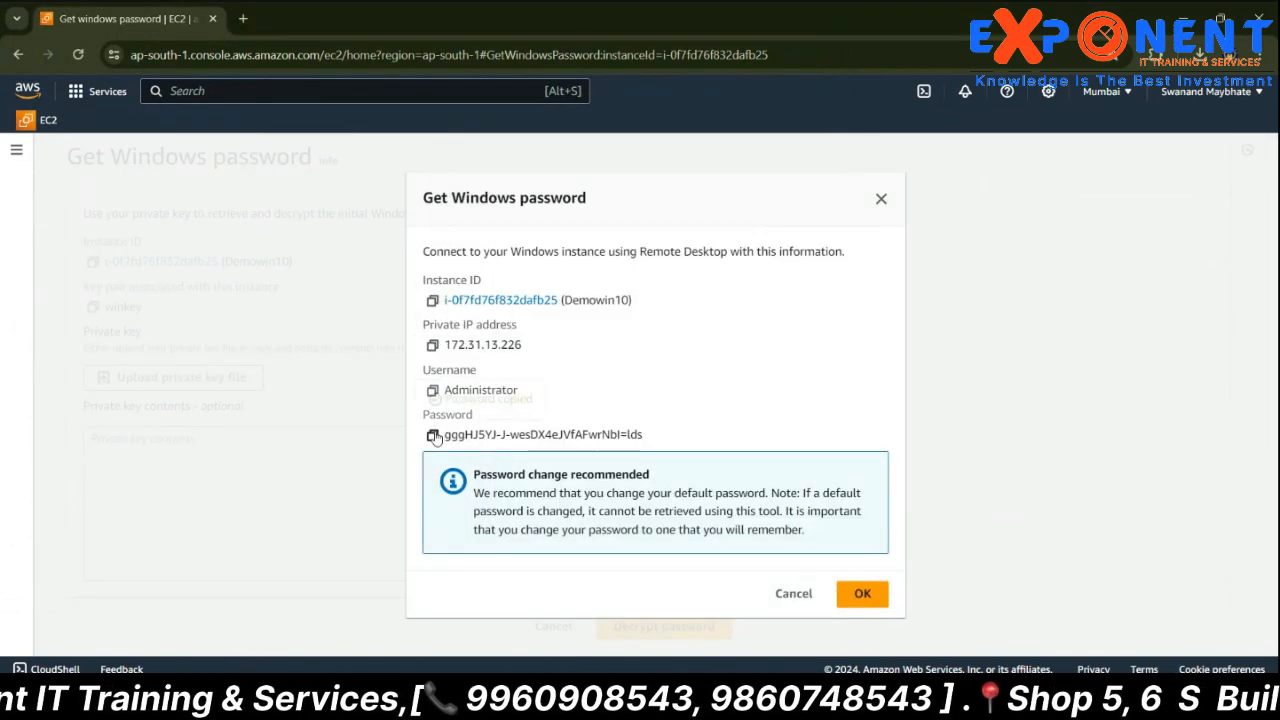
click(432, 435)
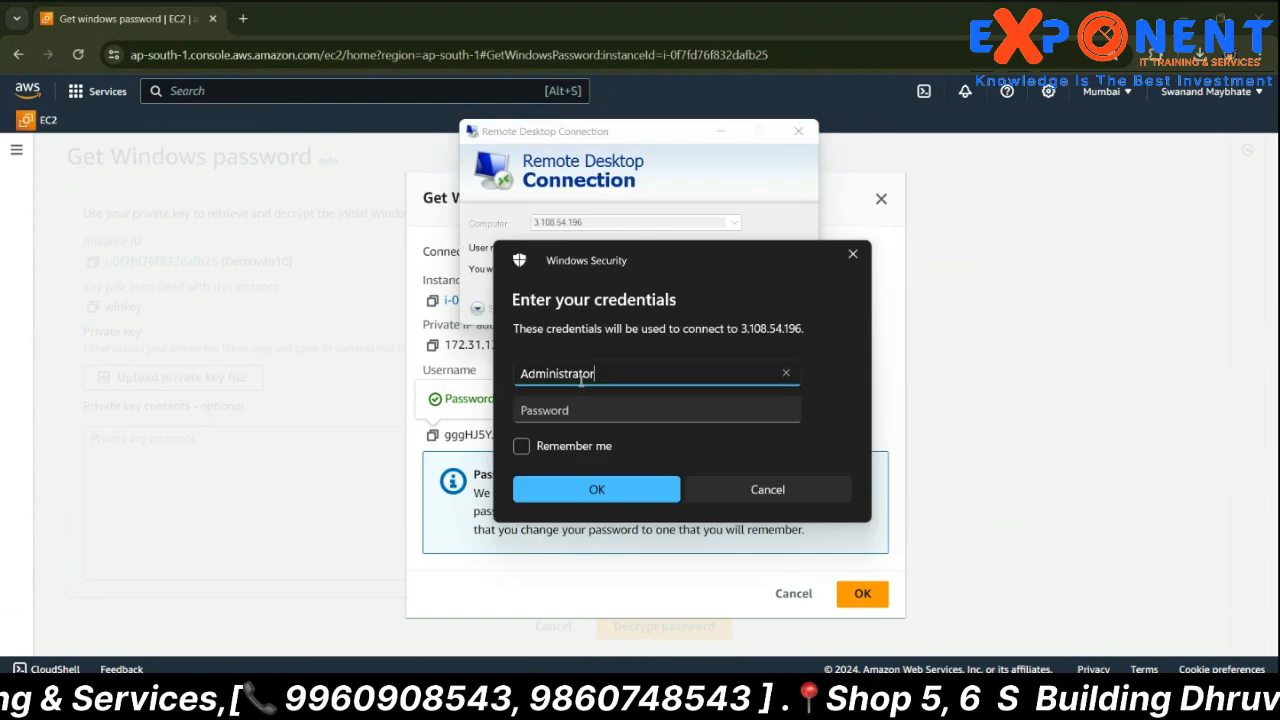
click(566, 409)
key(ctrl+v)
click(600, 490)
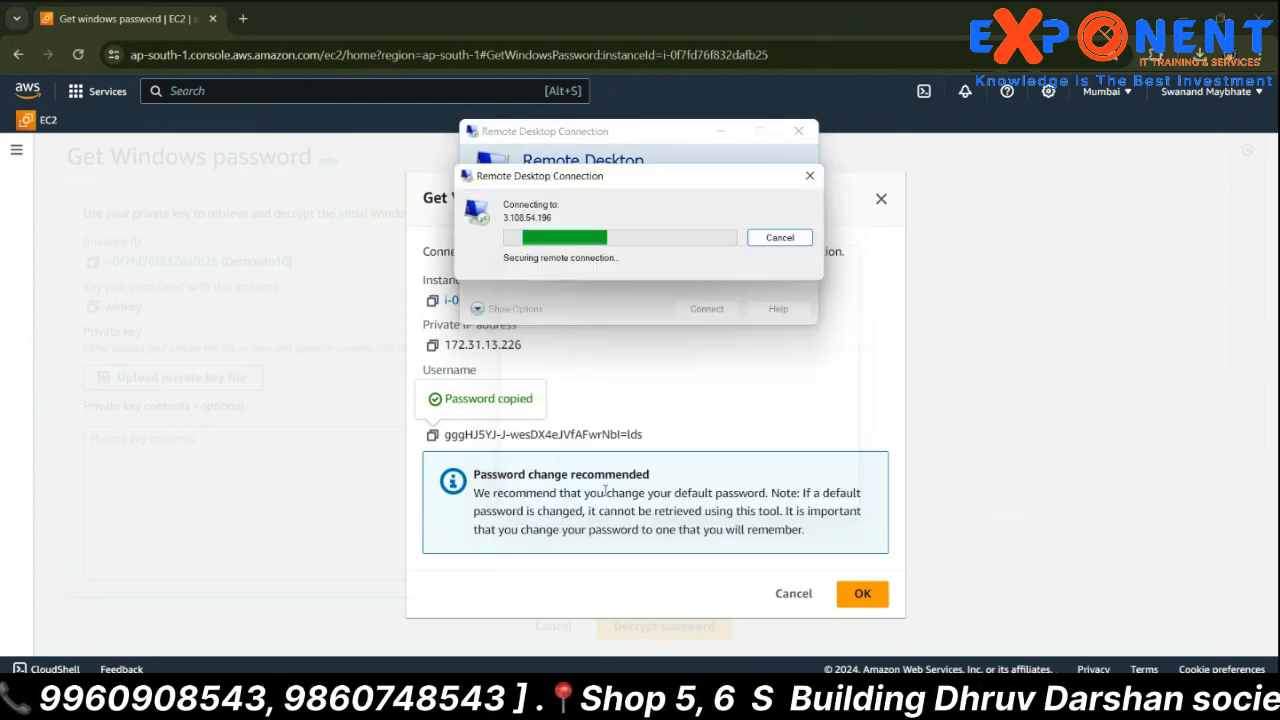
click(690, 366)
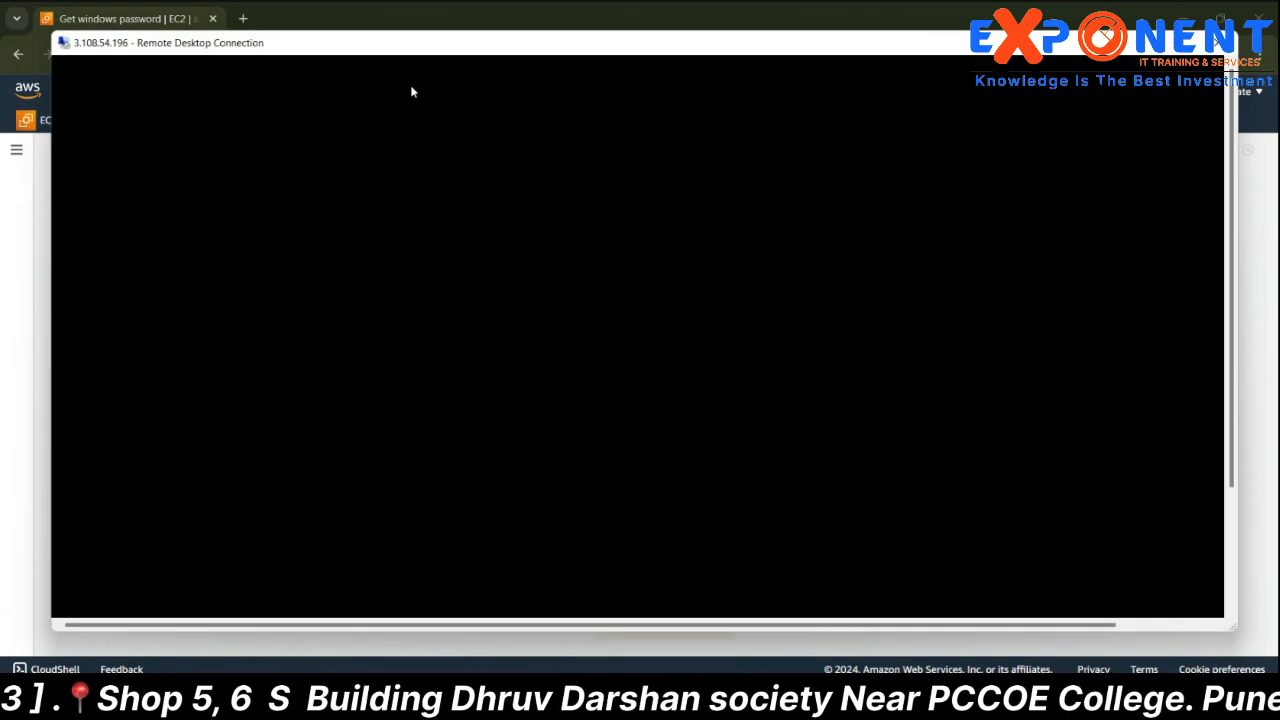
- Reposition the remote session window and display the Demowin10 desktop in full screen
drag(466, 43, 441, 57)
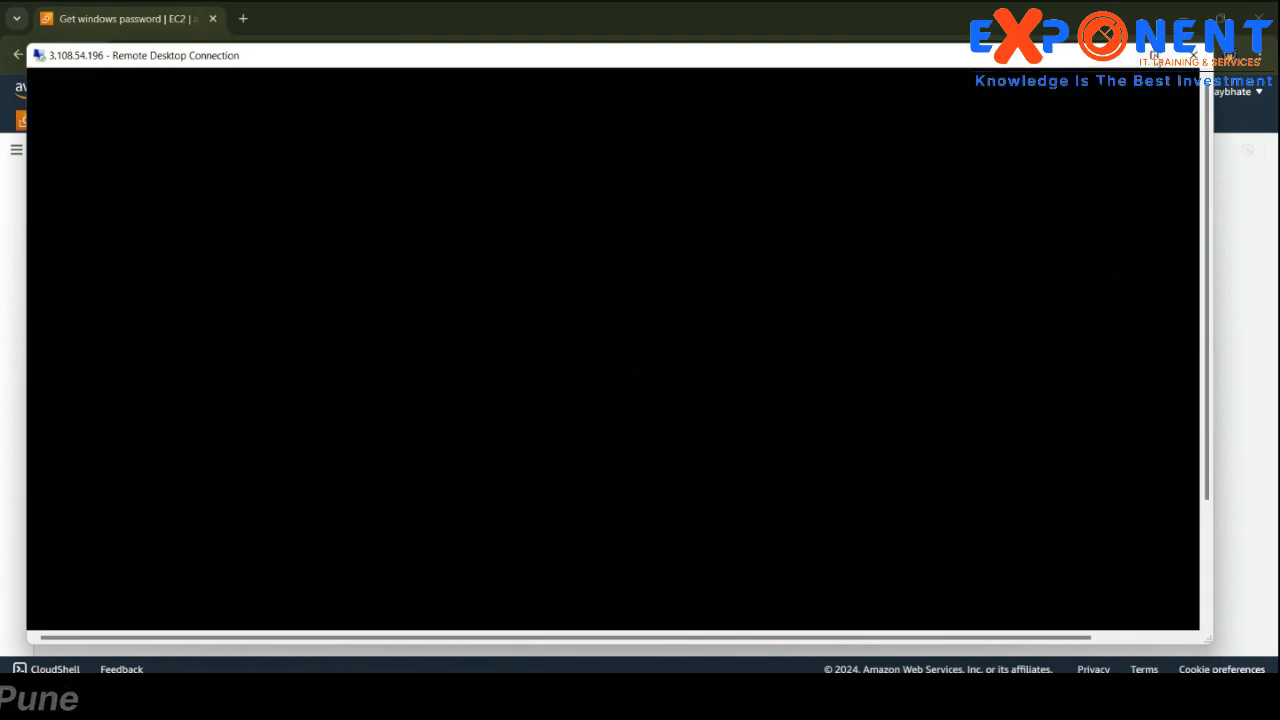
click(1155, 57)
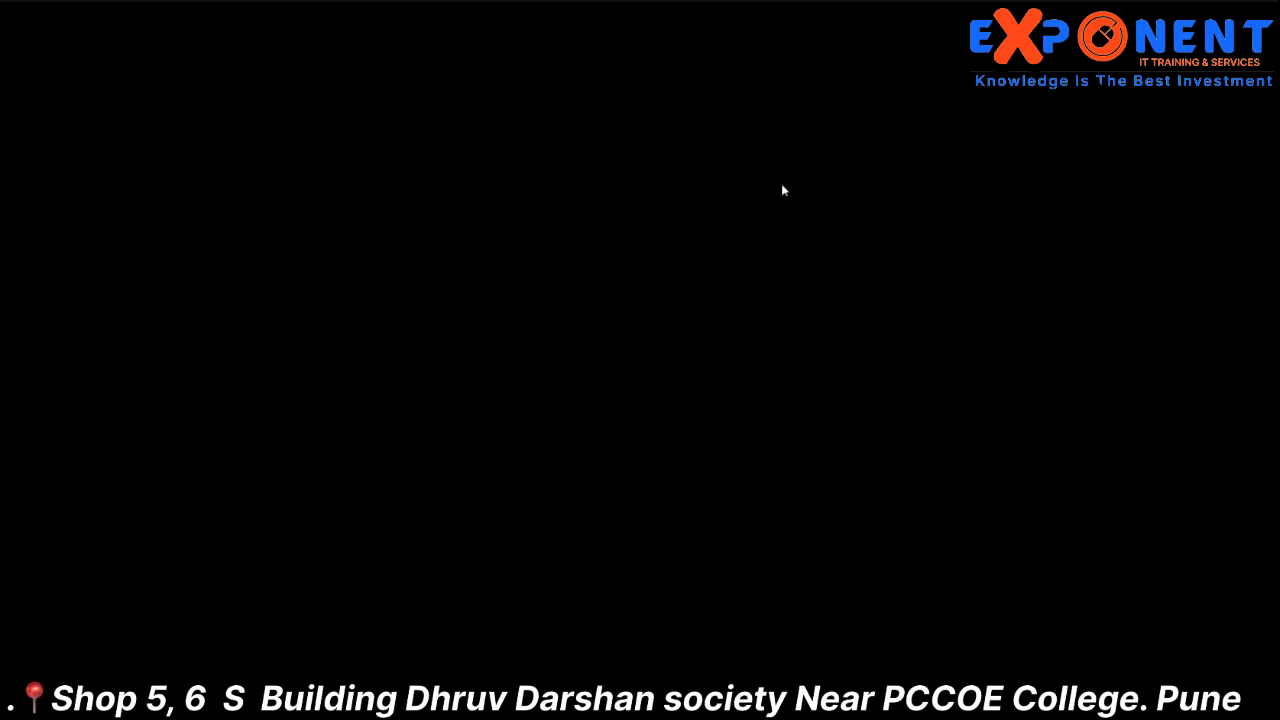
mouse_move(768, 5)
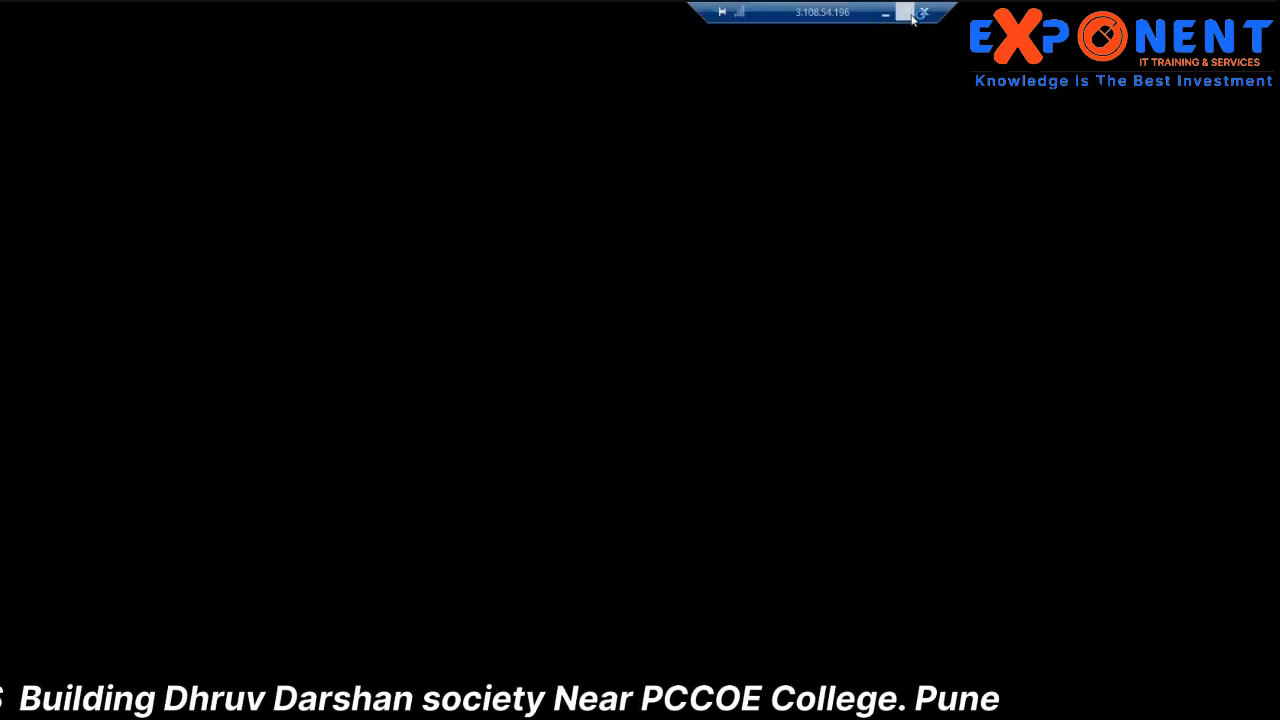
click(905, 13)
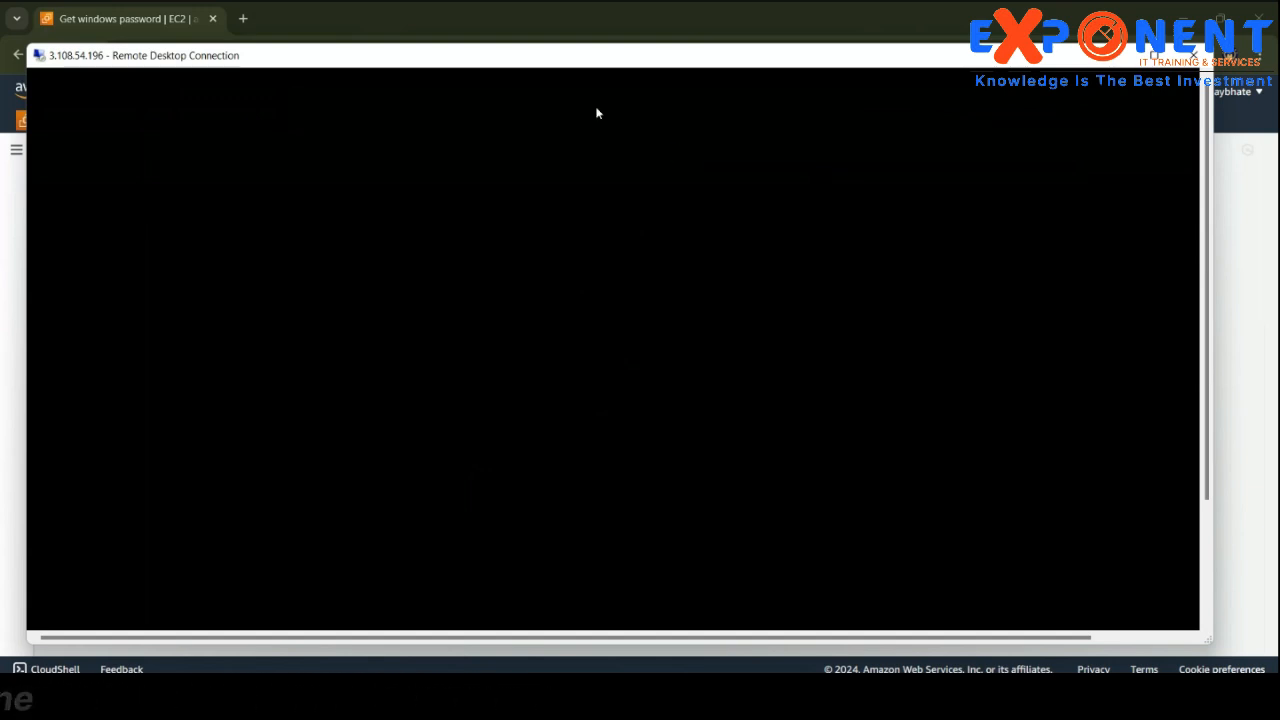
drag(575, 64, 612, 75)
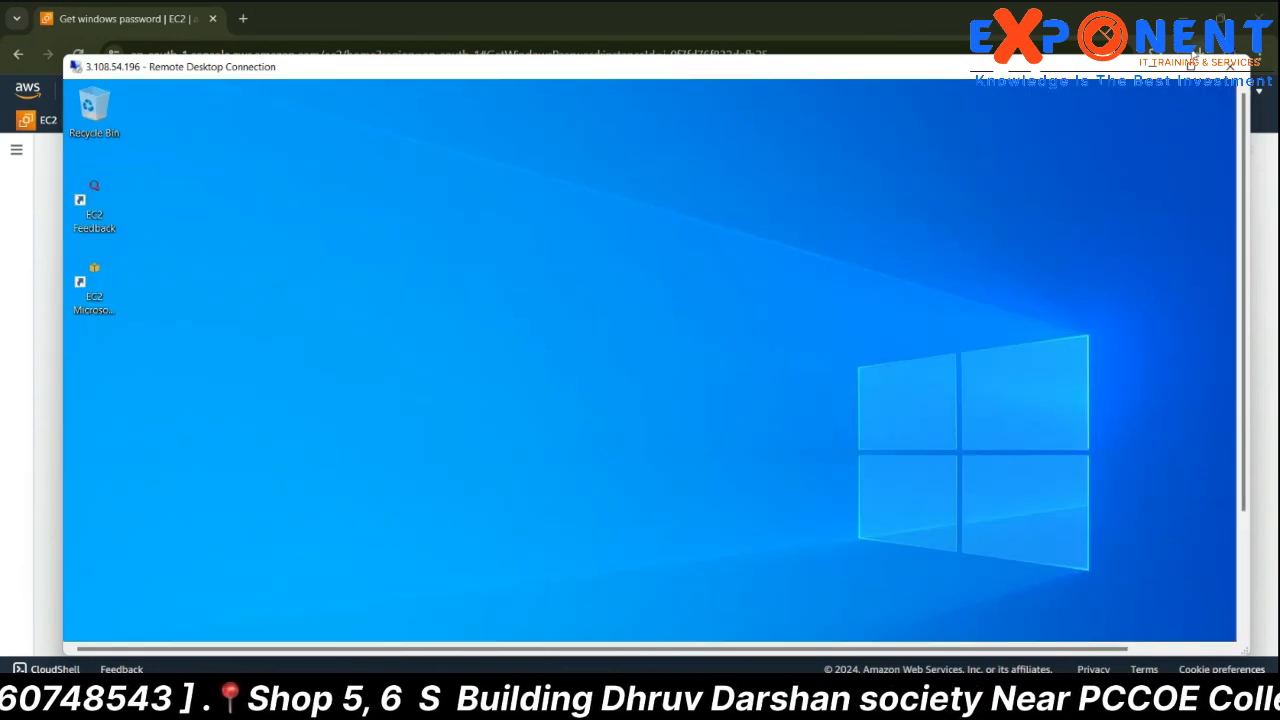
click(1191, 67)
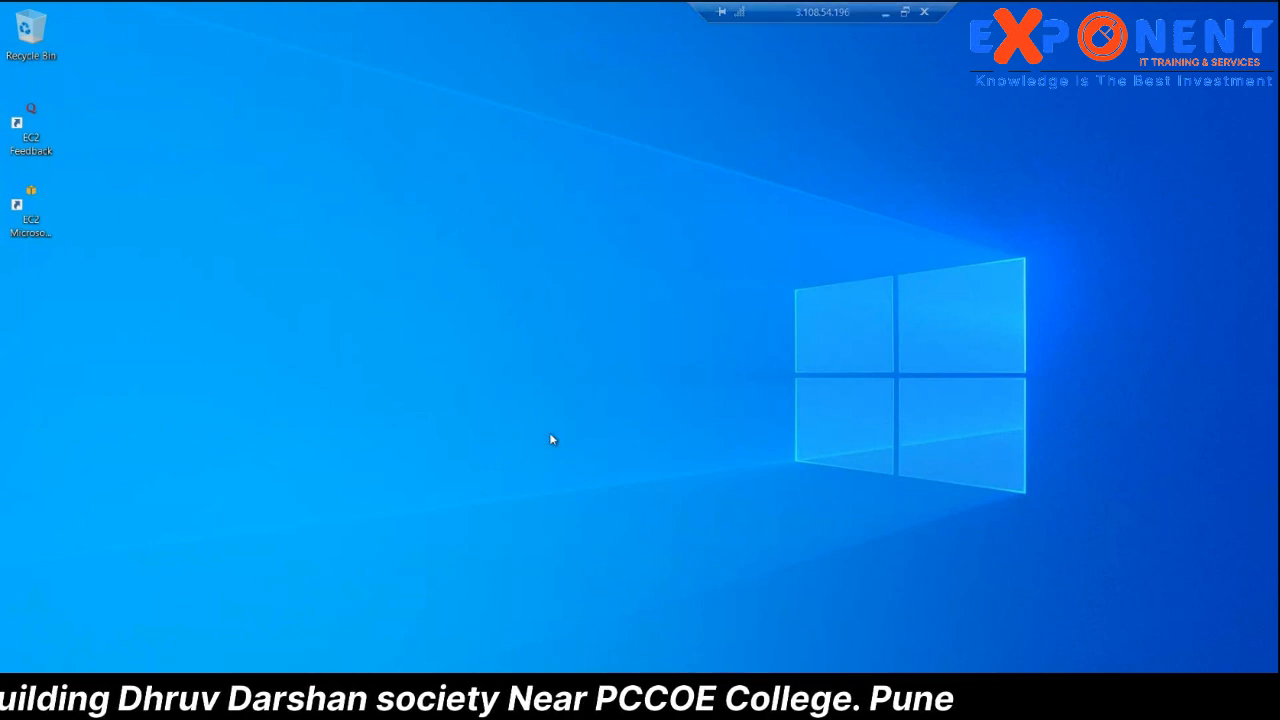
- Refresh the remote desktop and decline making the PC discoverable on Network 2
right_click(546, 328)
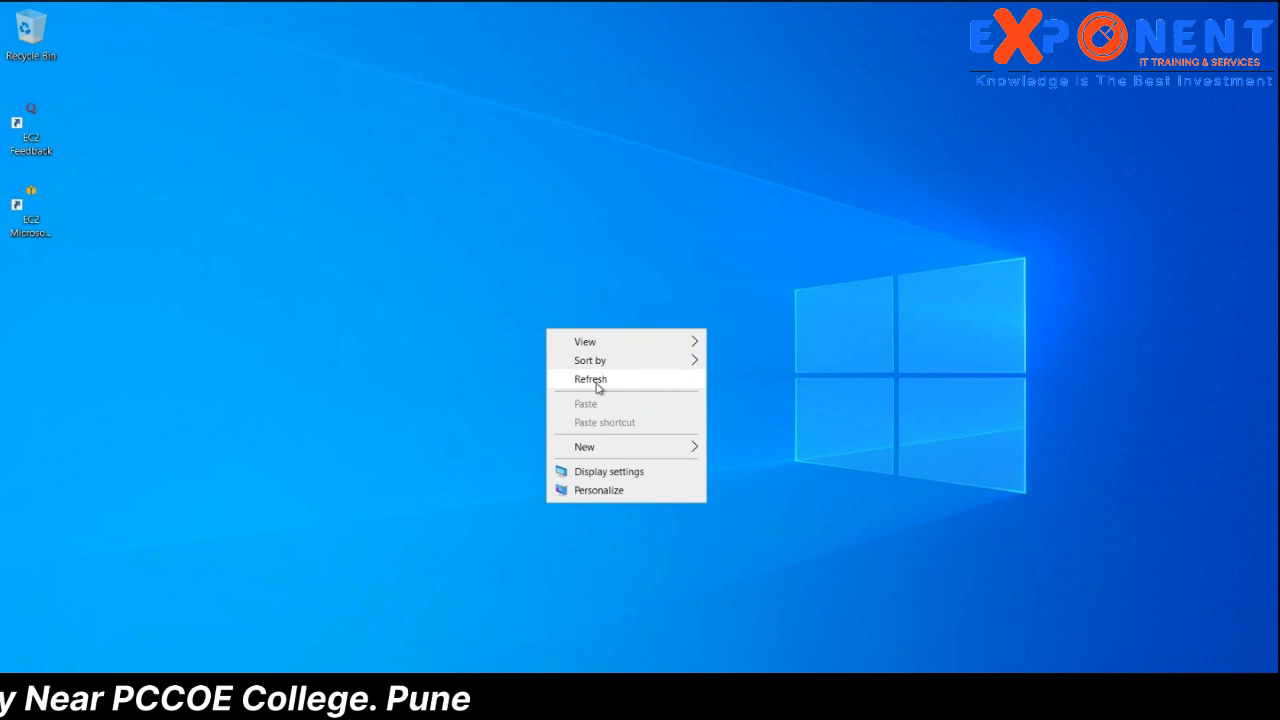
click(590, 379)
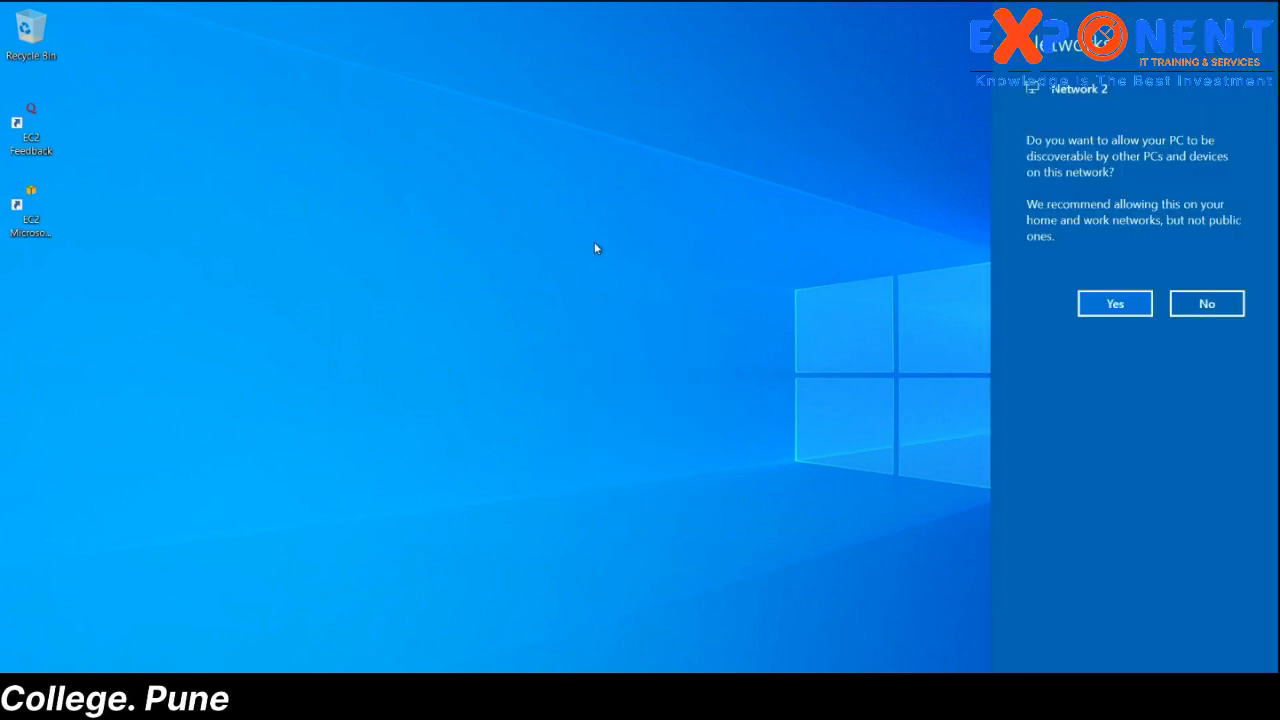
click(1235, 303)
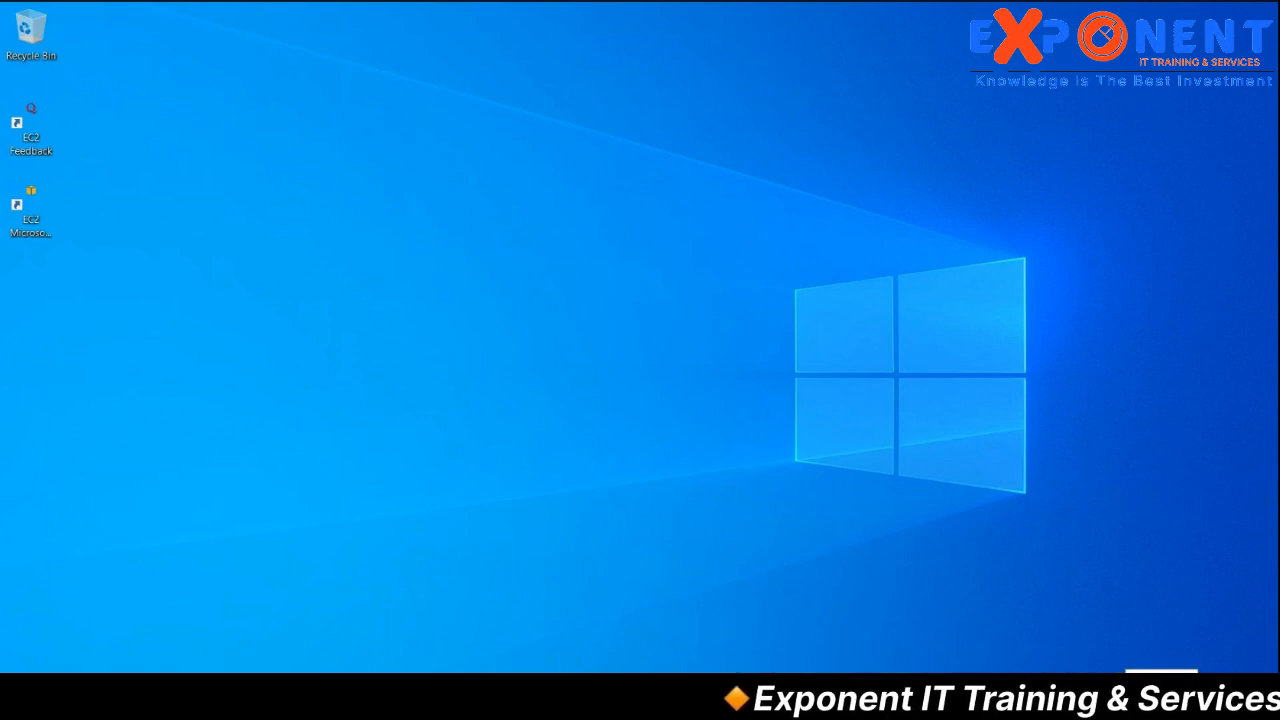
right_click(766, 394)
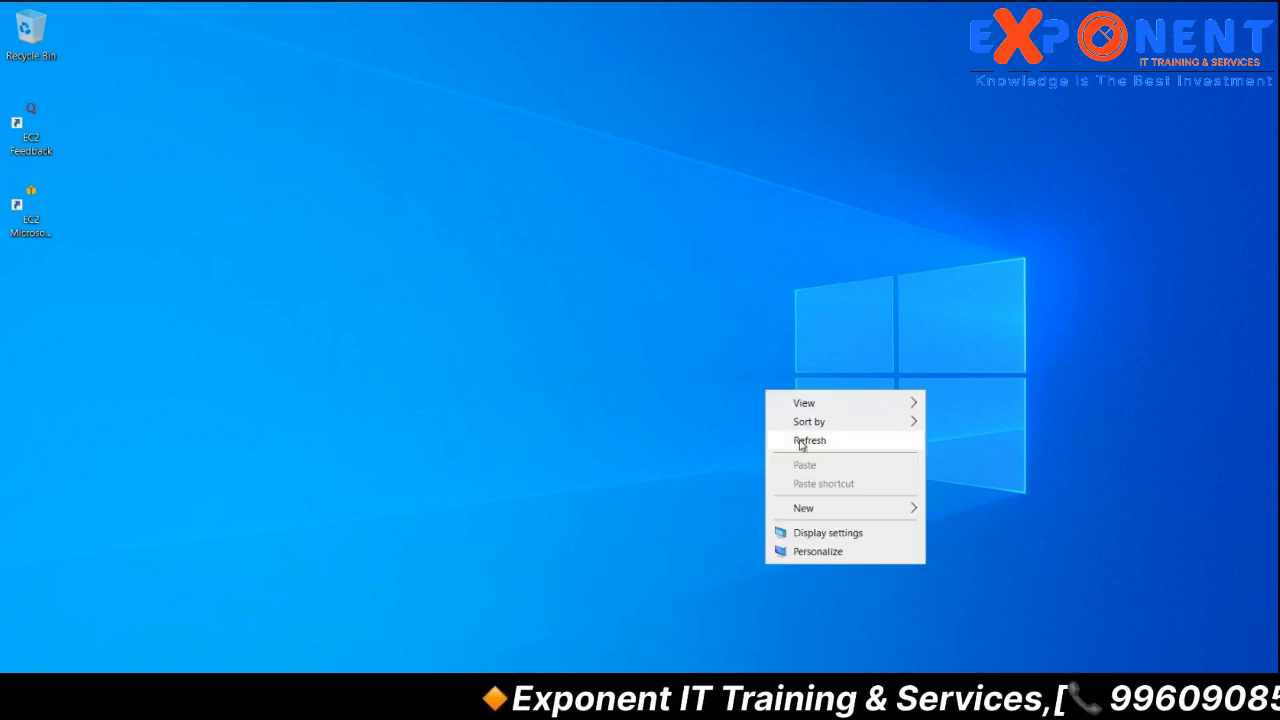
click(800, 441)
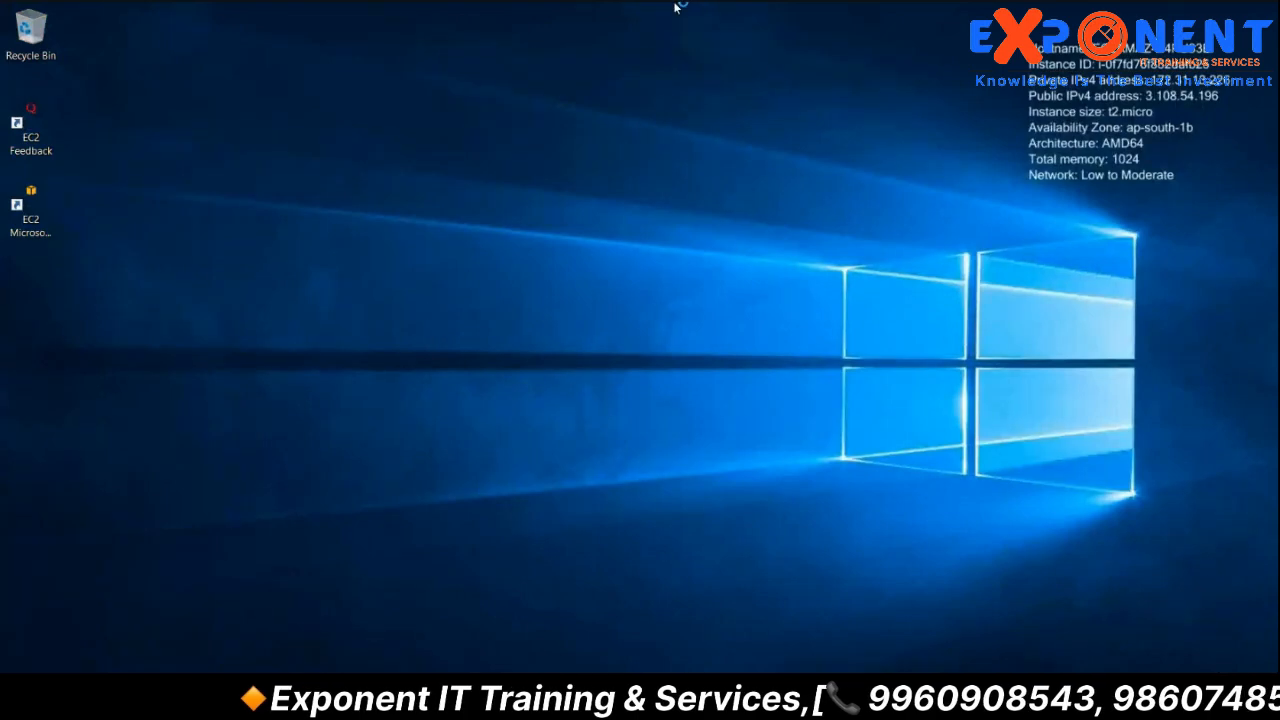
- Switch the remote session to a window and back to full screen, and refresh its desktop again
mouse_move(670, 3)
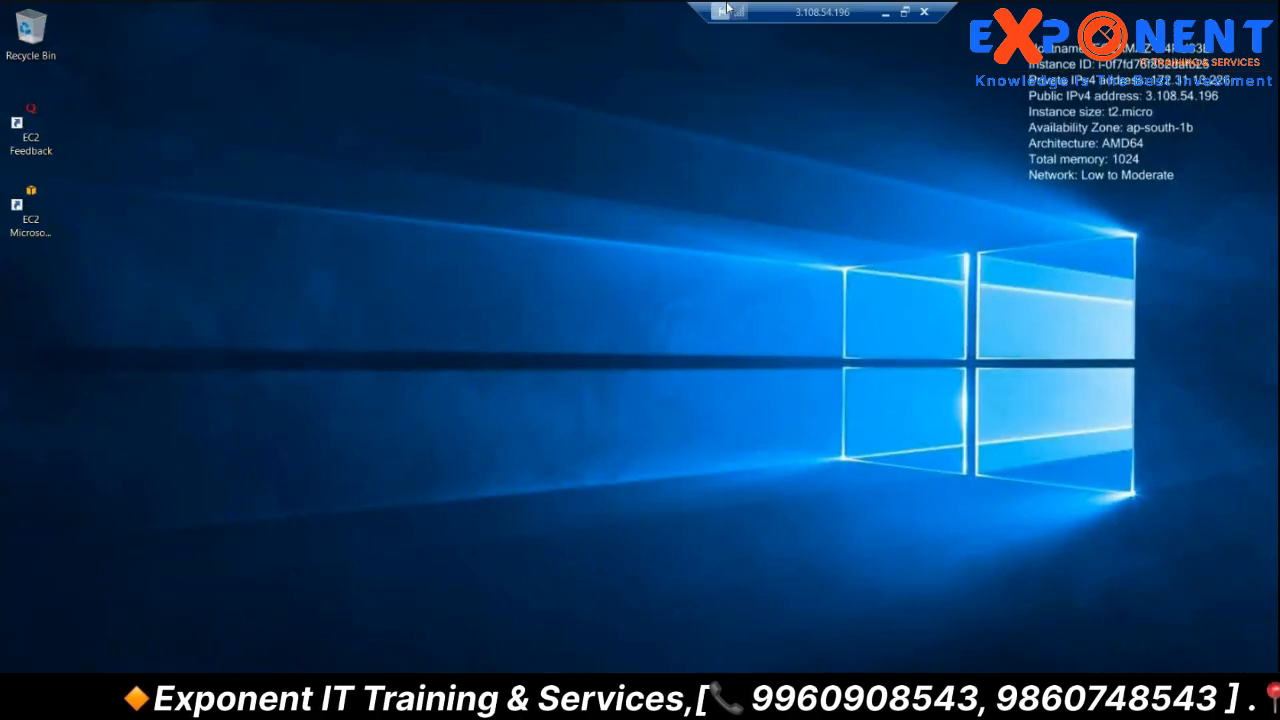
click(906, 14)
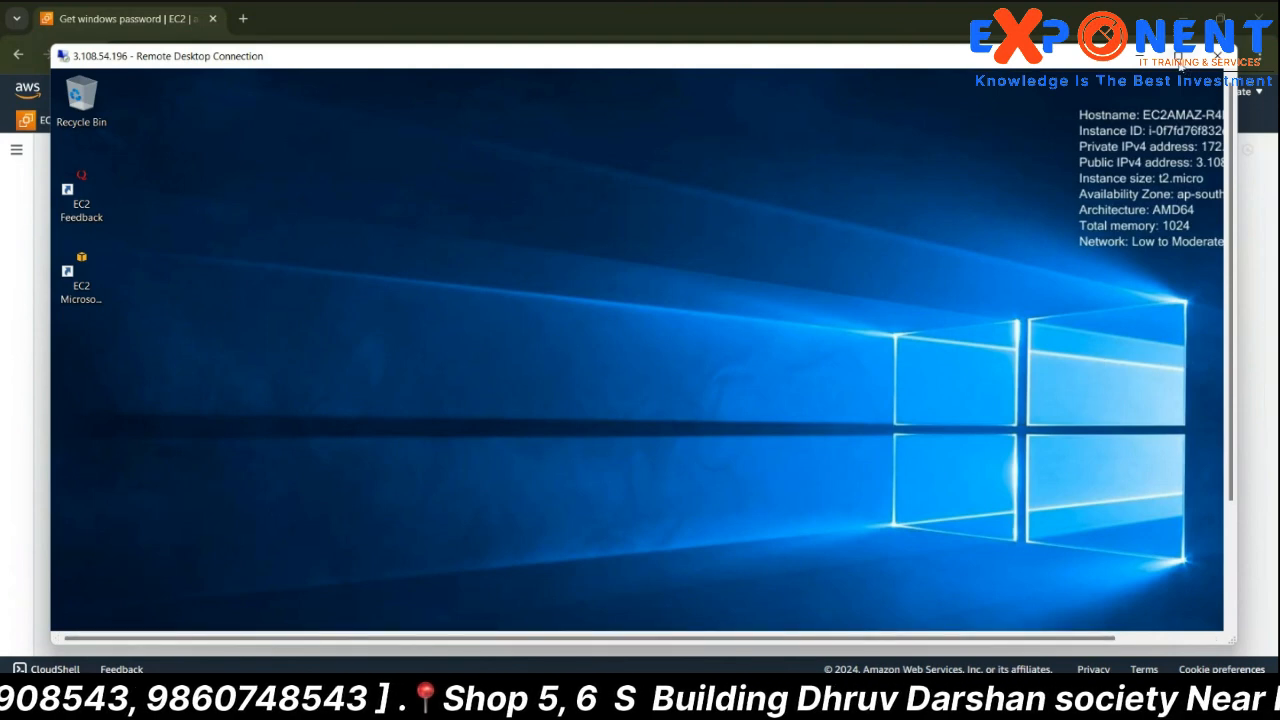
click(1182, 56)
right_click(315, 272)
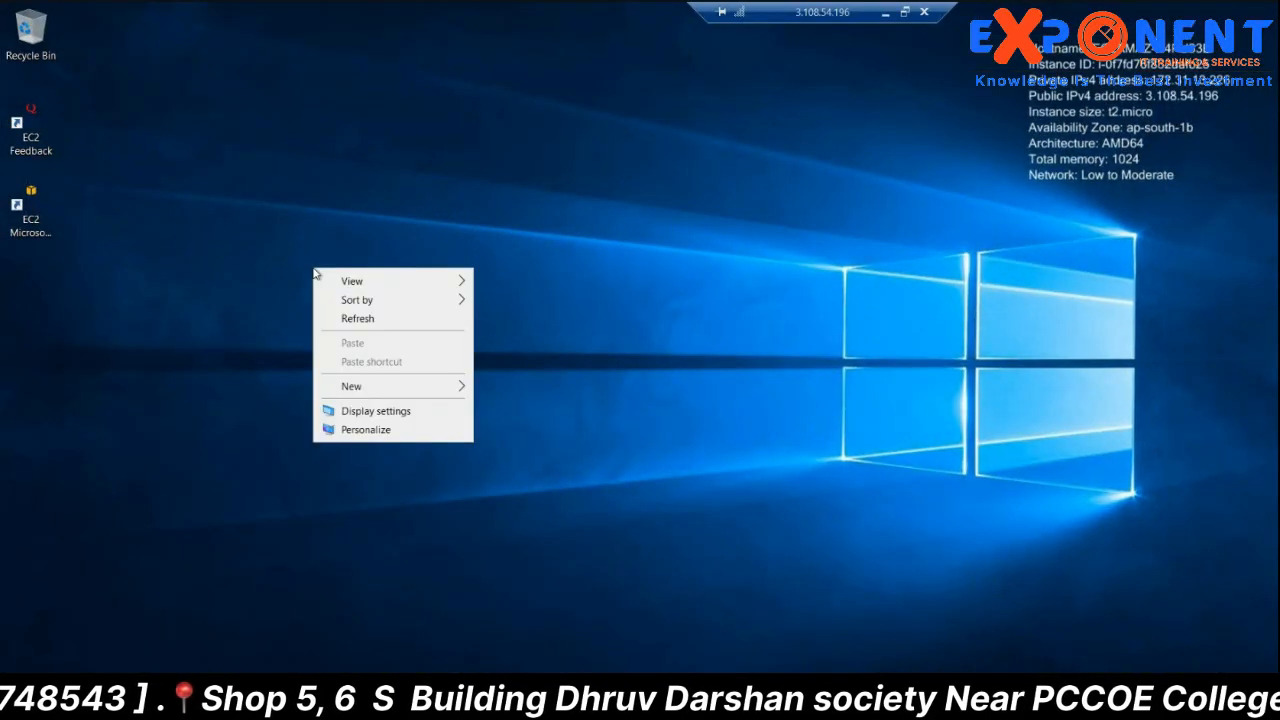
click(358, 320)
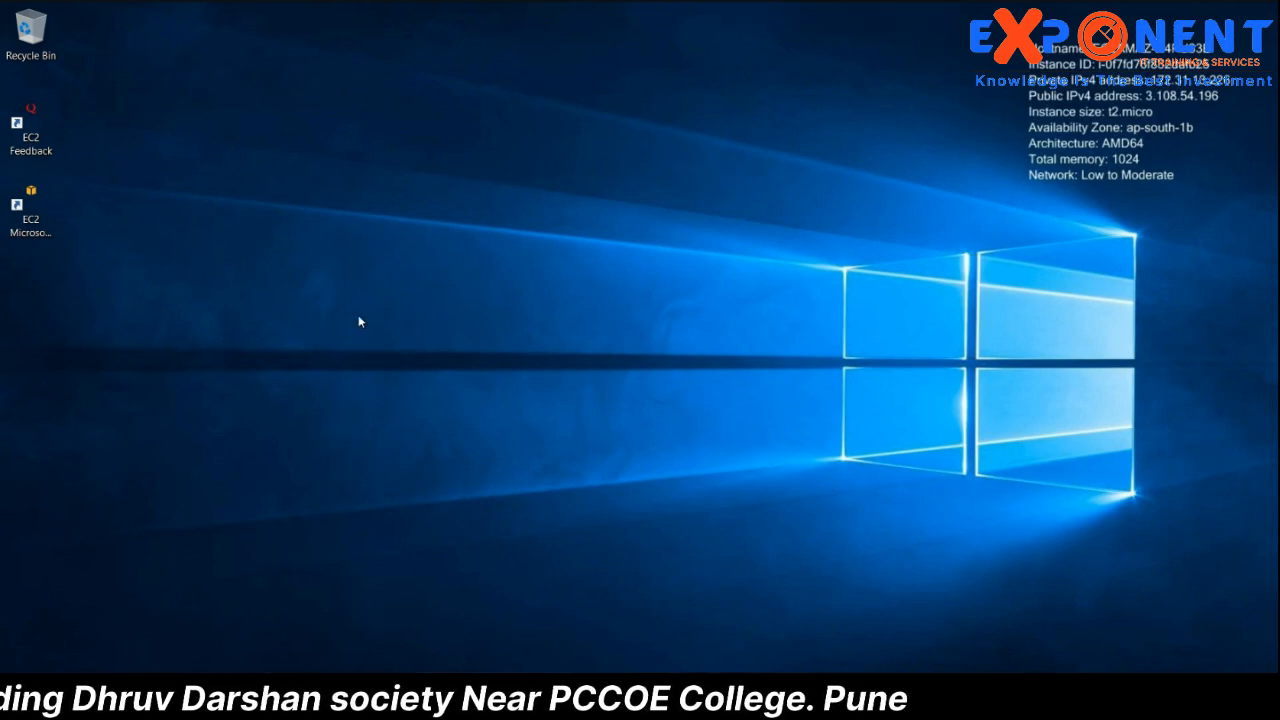
- View File Explorer on the remote desktop, close it, and minimize the remote session
key(super+e)
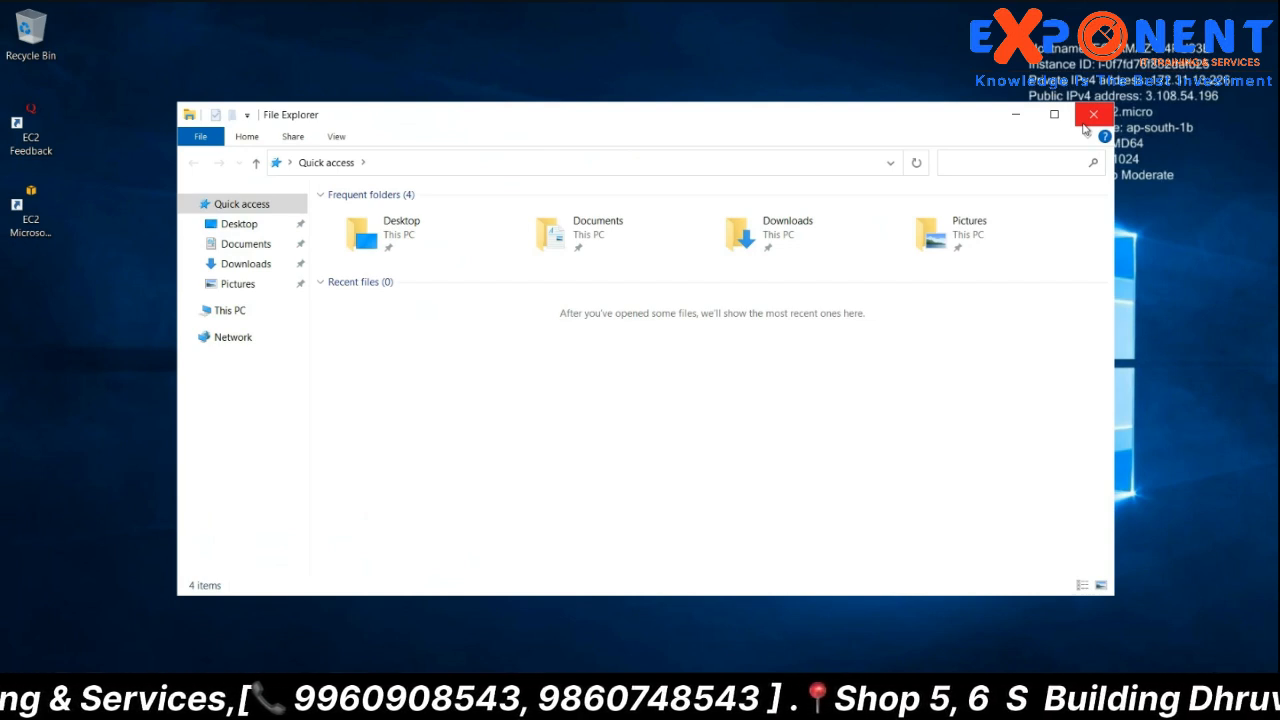
click(1092, 115)
mouse_move(592, 6)
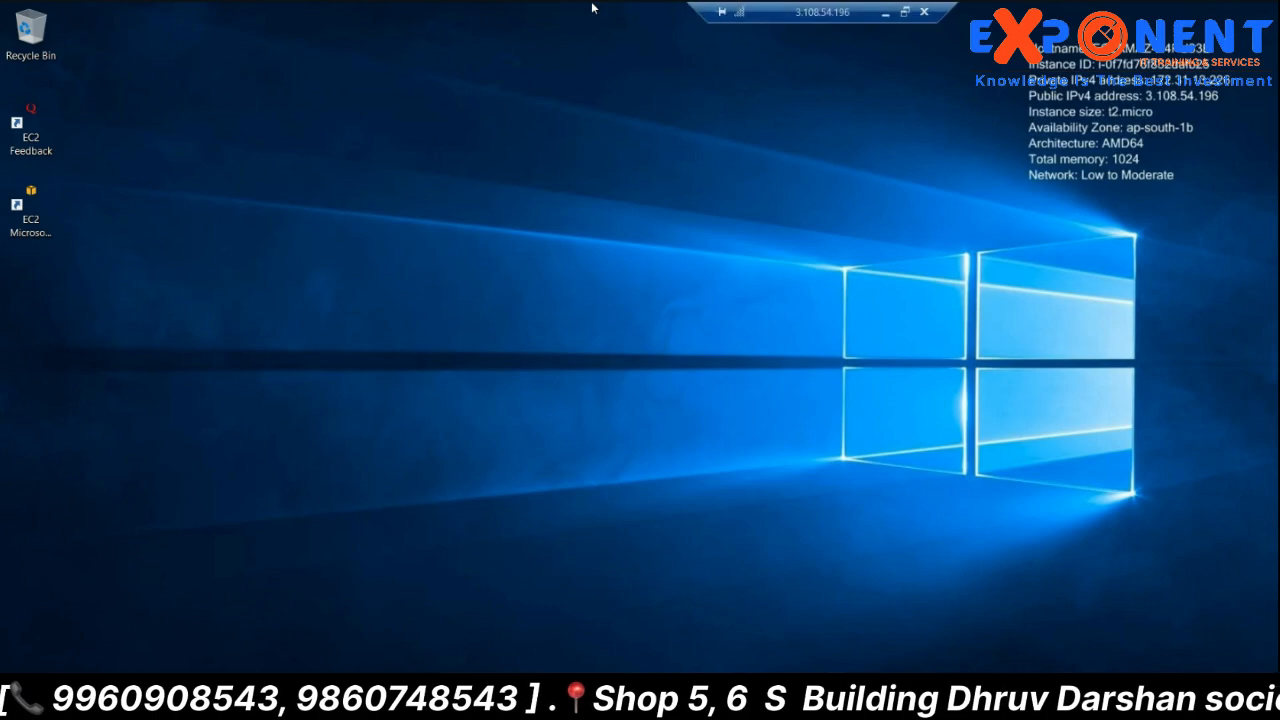
click(903, 13)
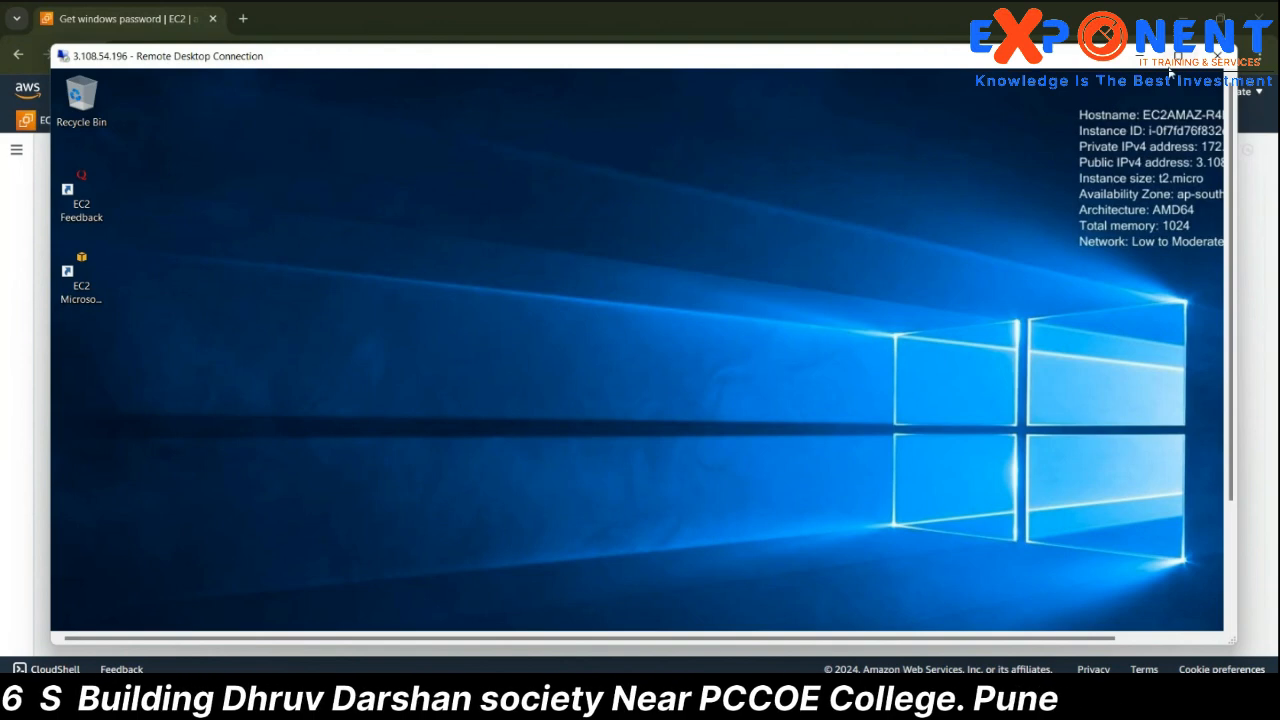
click(1144, 57)
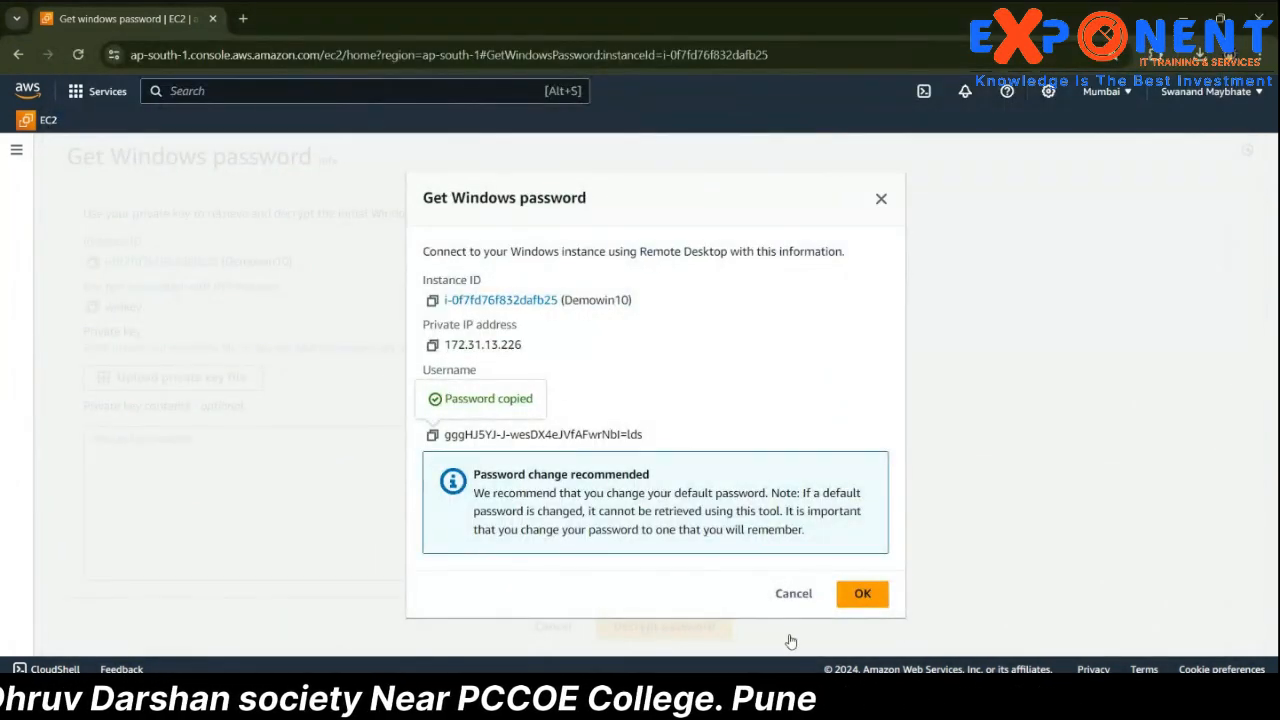
- Leave the Windows password page and start launching a new instance from the EC2 instances list
click(794, 594)
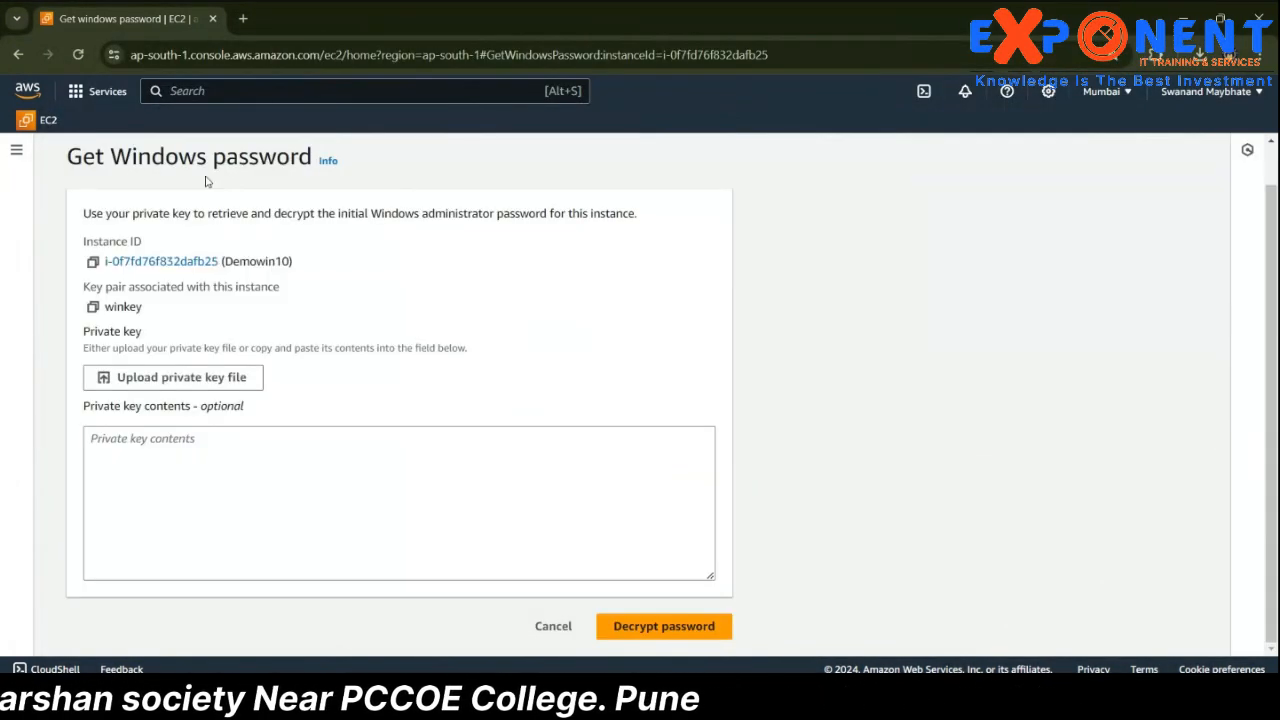
click(18, 55)
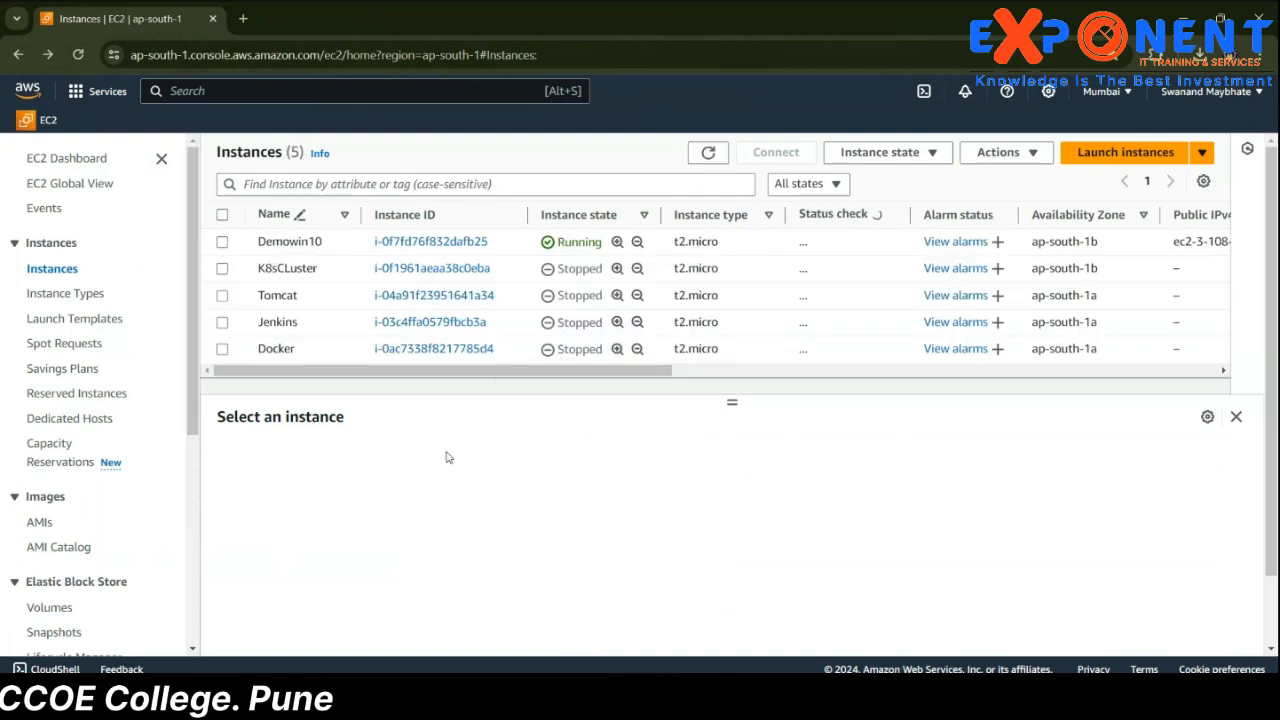
click(1125, 152)
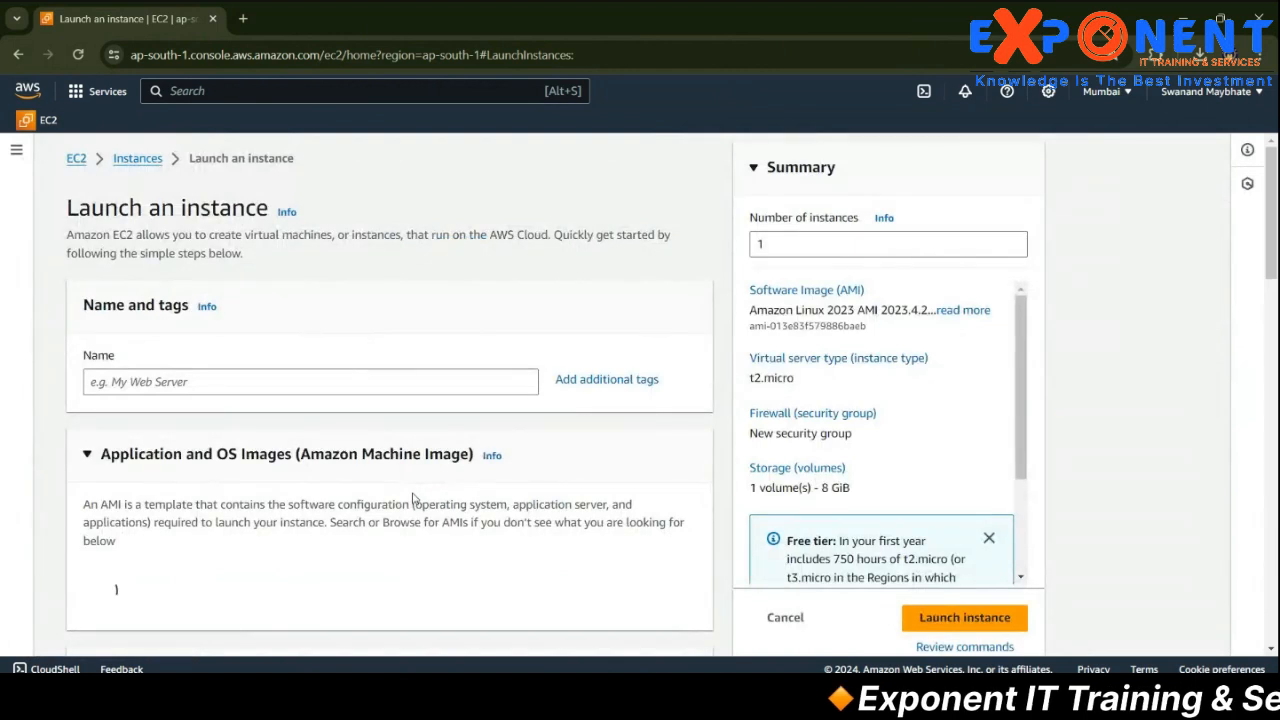
- Look through the Quick Start operating system images on the instance launch page, from Amazon Linux to Debian
scroll(395, 502, down, 2)
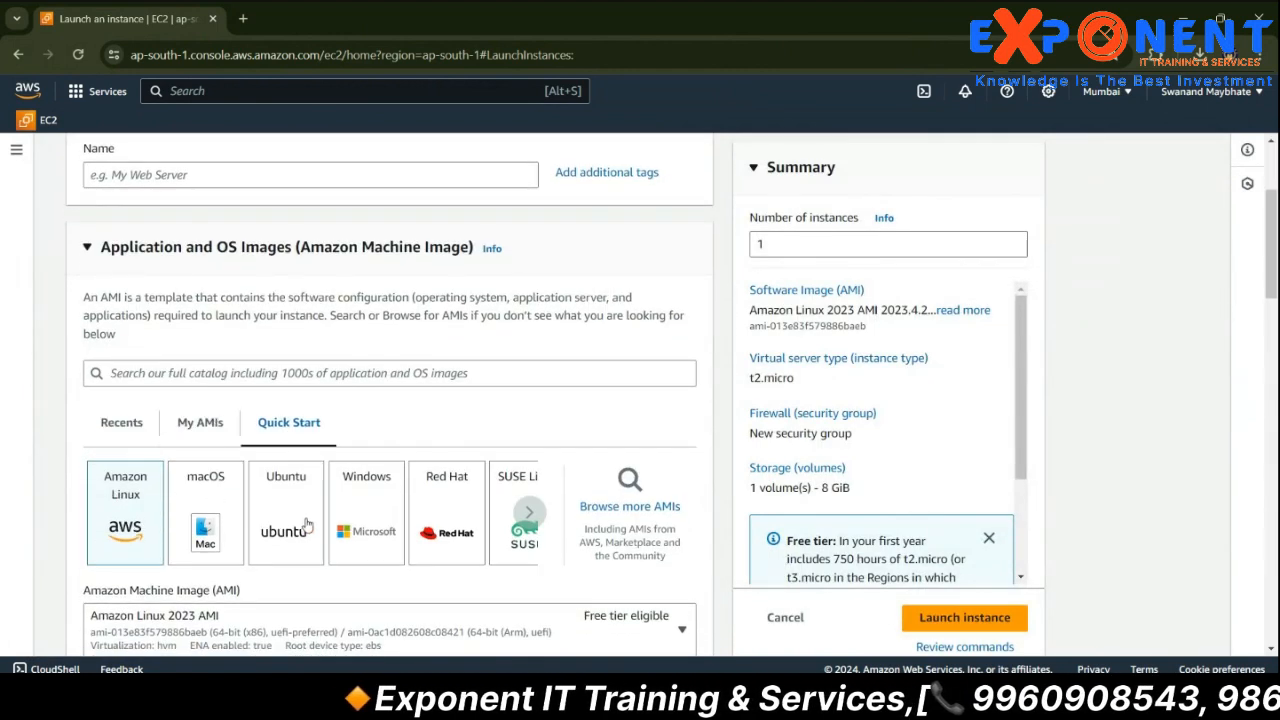
click(529, 512)
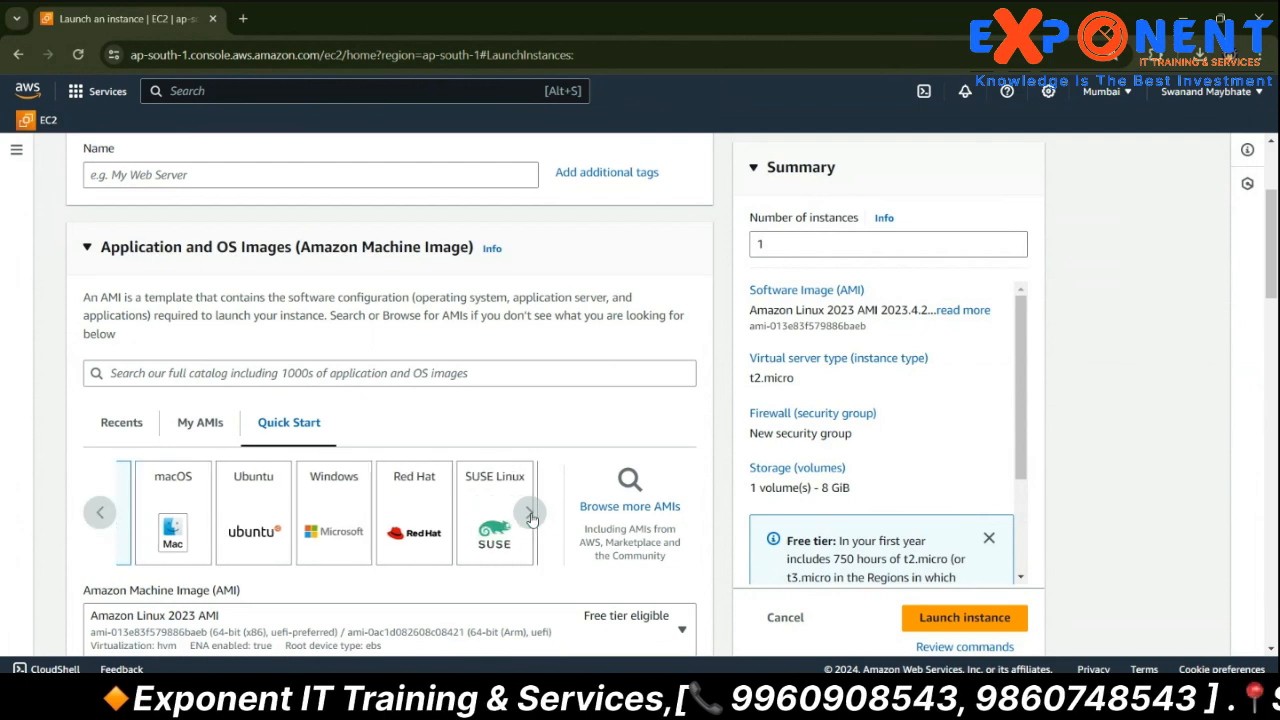
click(529, 512)
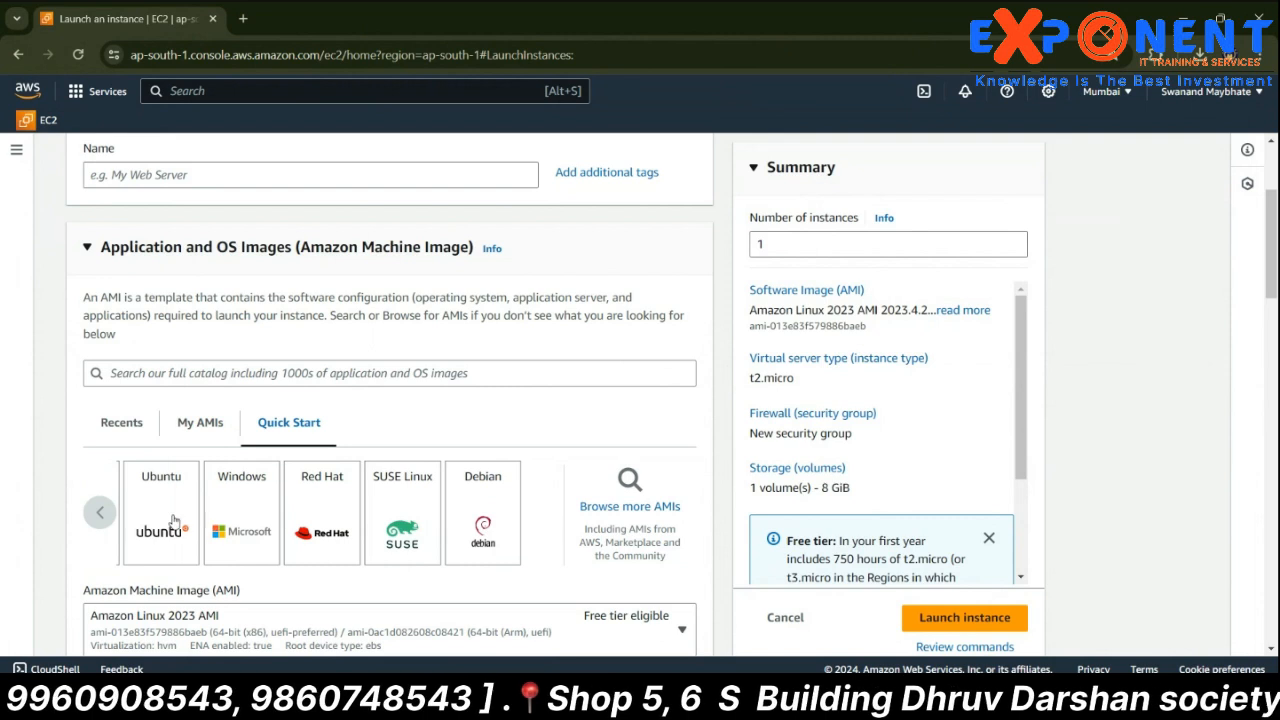
click(114, 516)
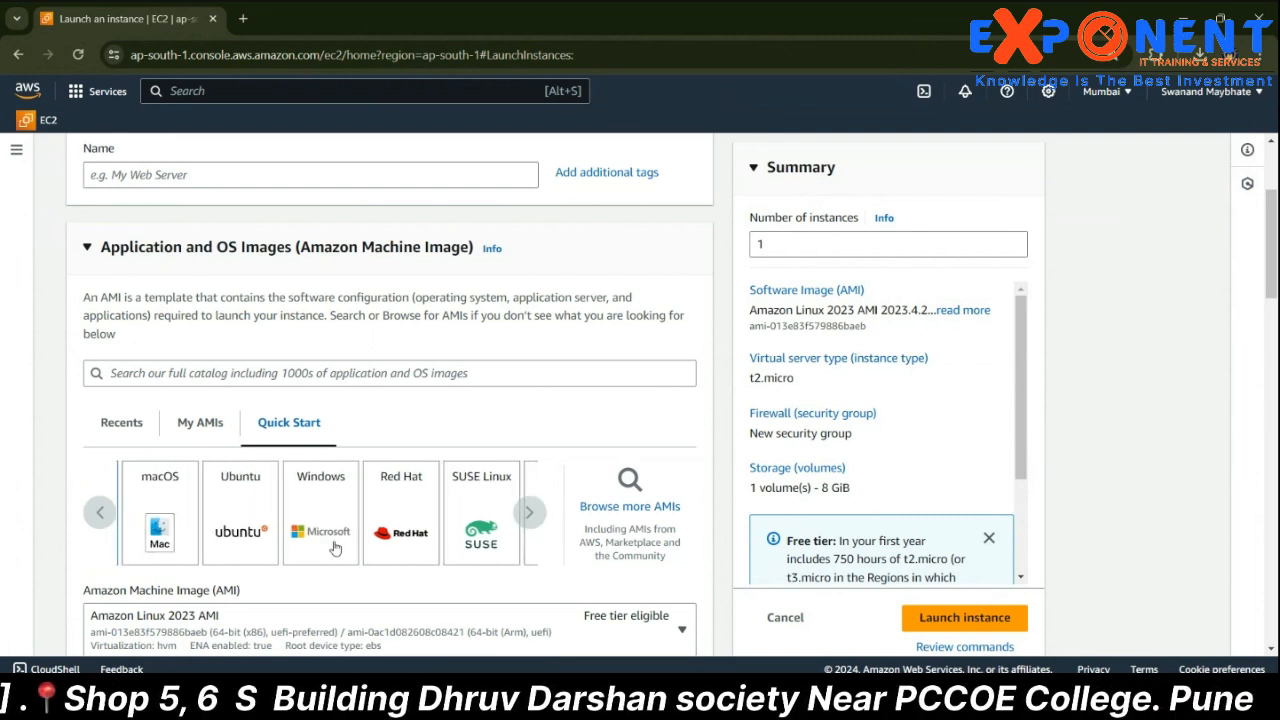
scroll(500, 543, down, 2)
scroll(501, 541, up, 3)
scroll(500, 540, up, 3)
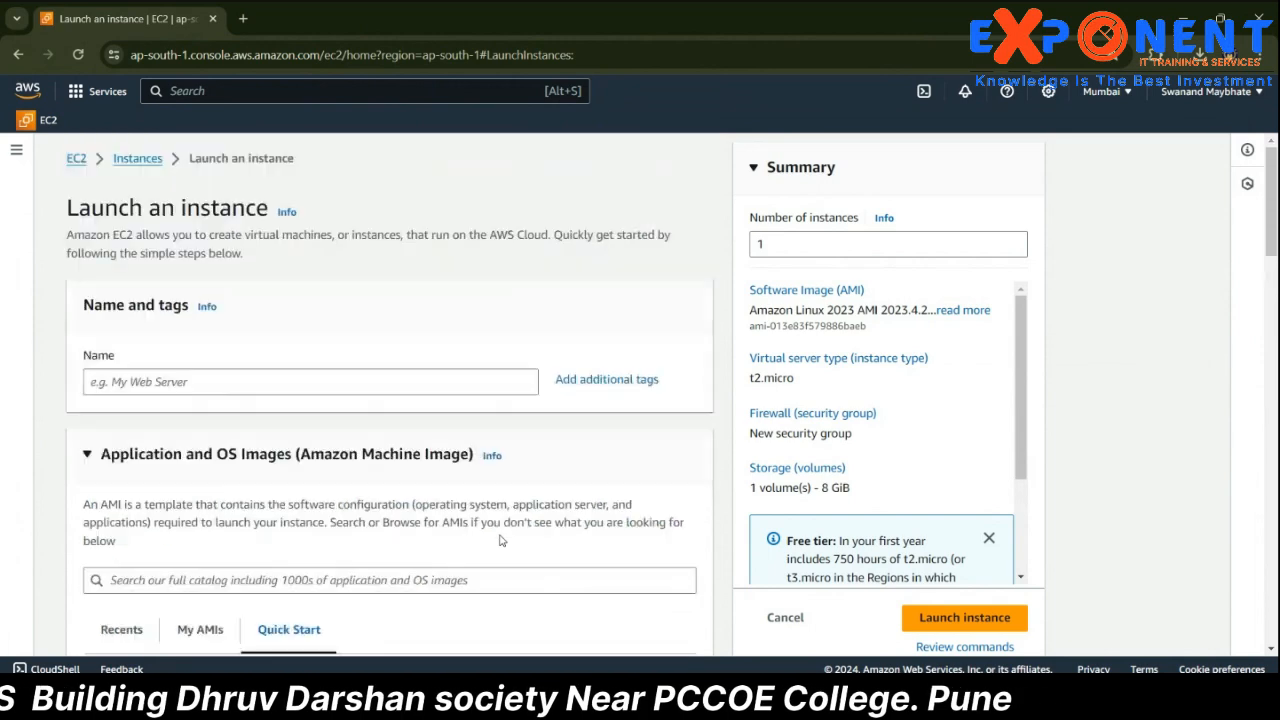
- Leave the launch page for the EC2 dashboard, list all instances, and select Demowin10
click(80, 159)
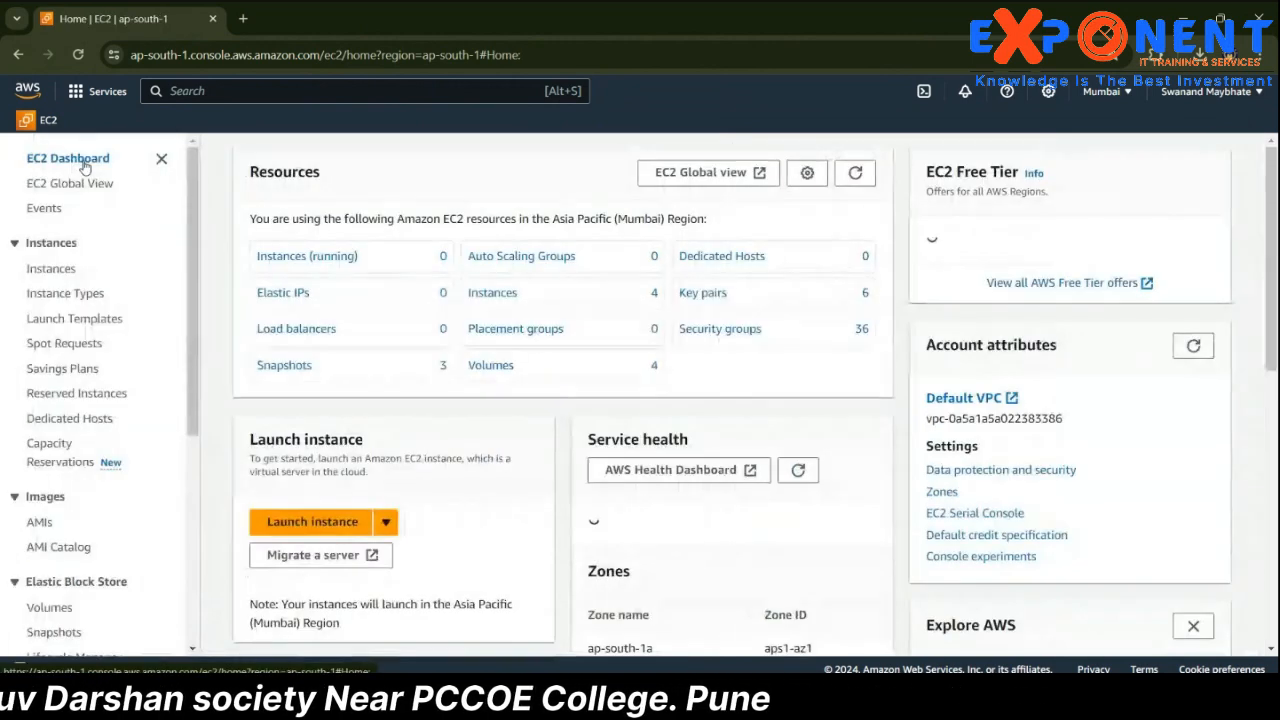
click(485, 291)
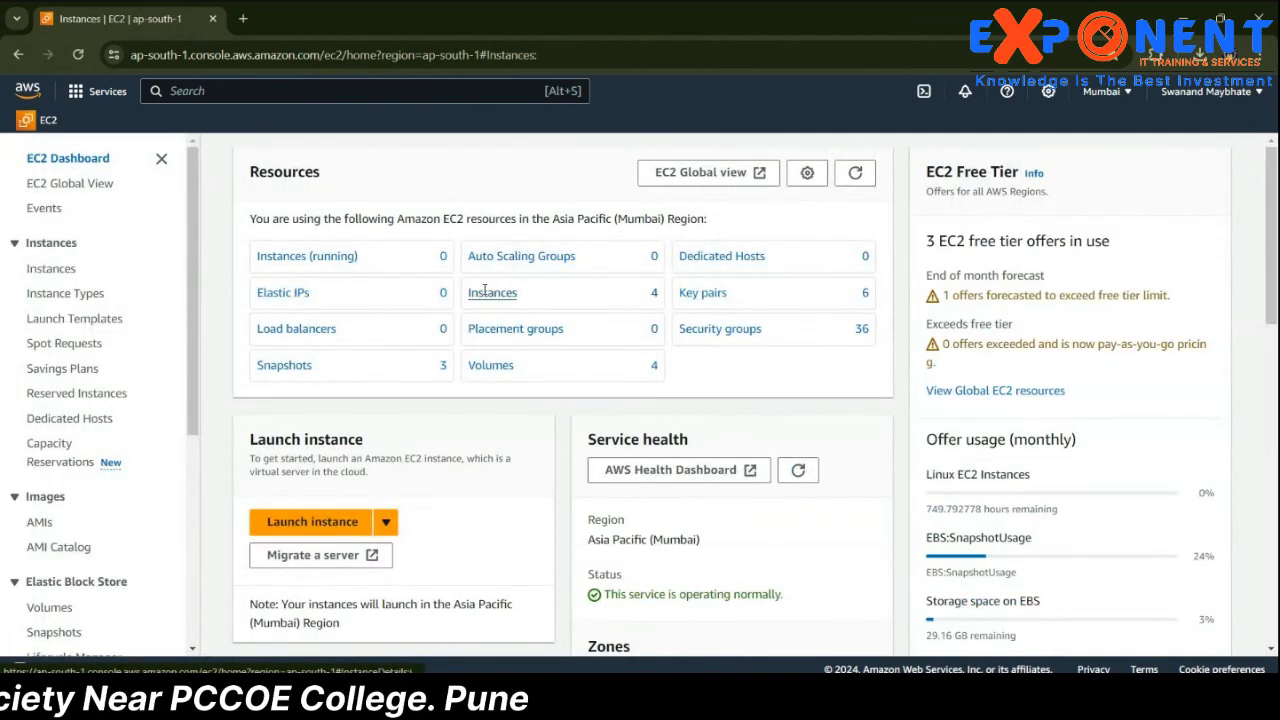
click(705, 155)
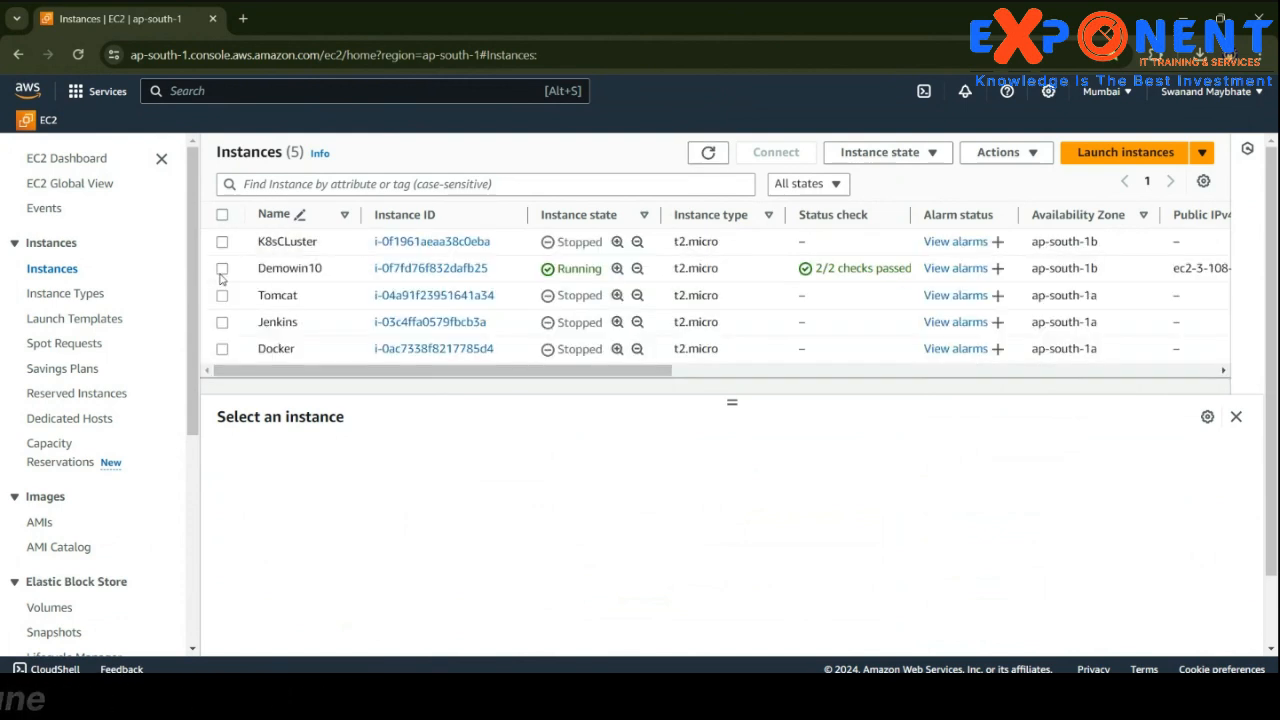
click(222, 272)
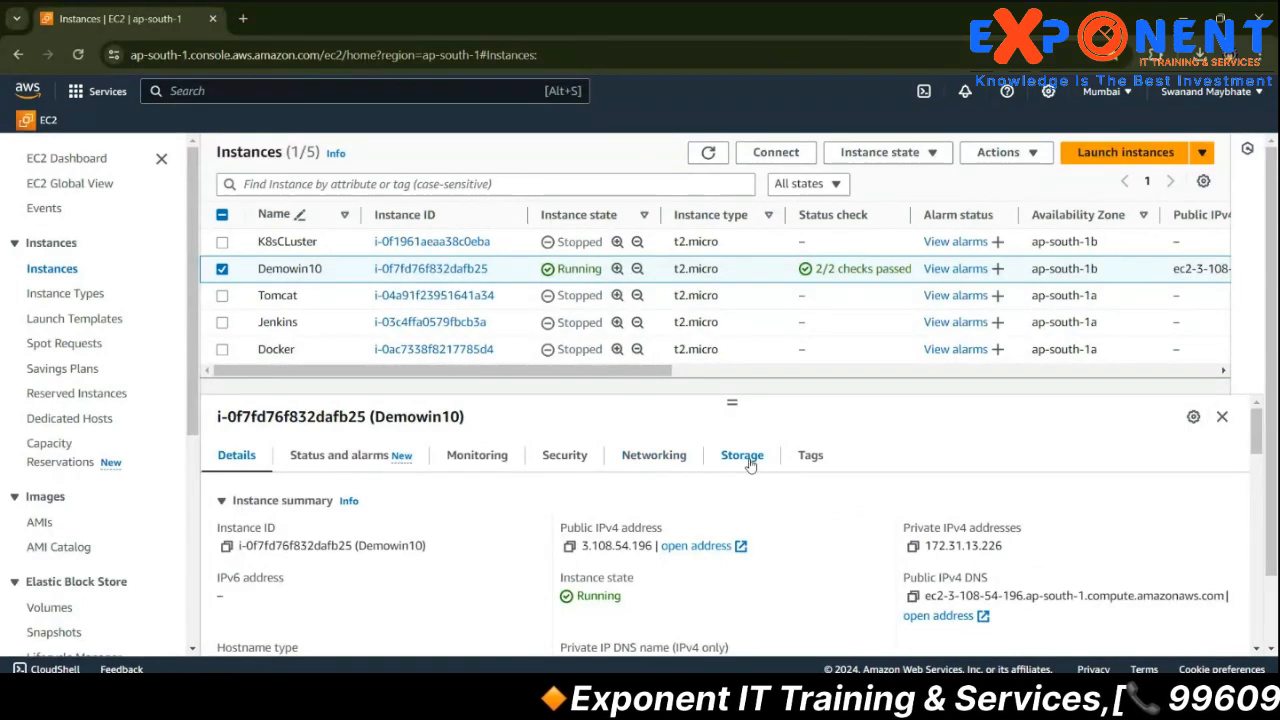
- Enlarge the instance details pane slightly, refresh the instances list, and reselect Demowin10
drag(732, 399, 732, 384)
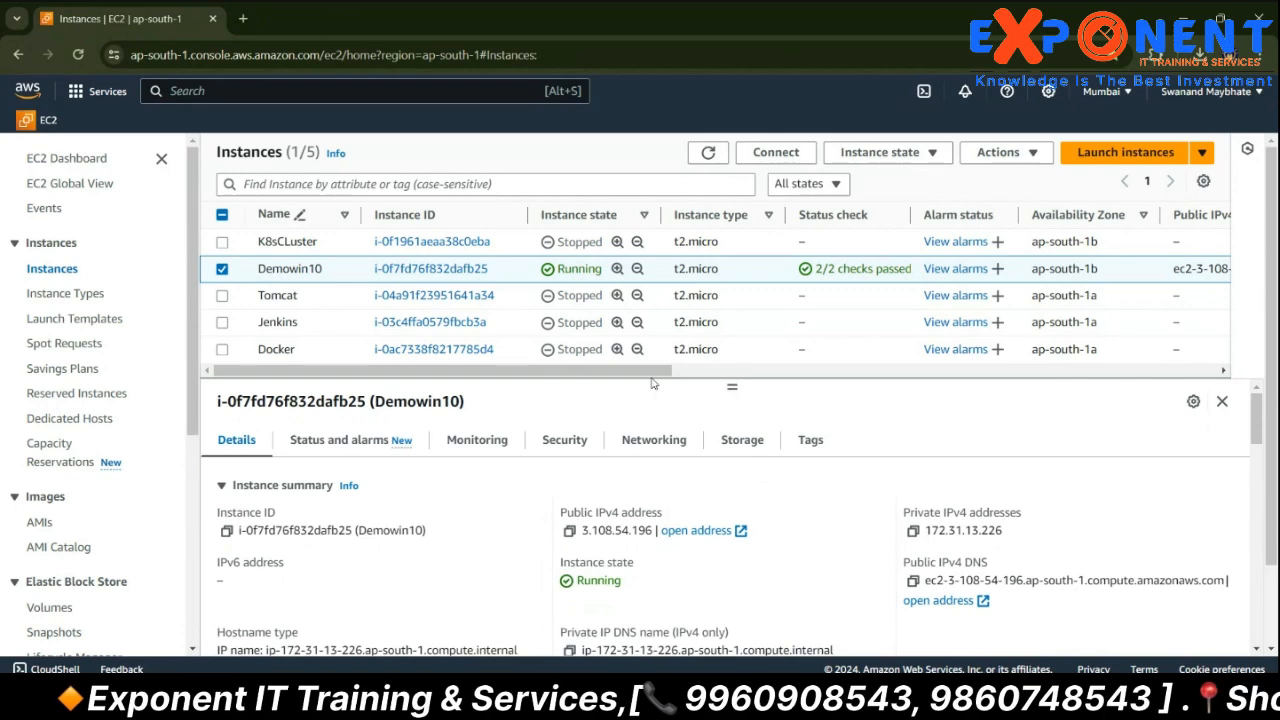
drag(646, 372, 451, 403)
click(717, 155)
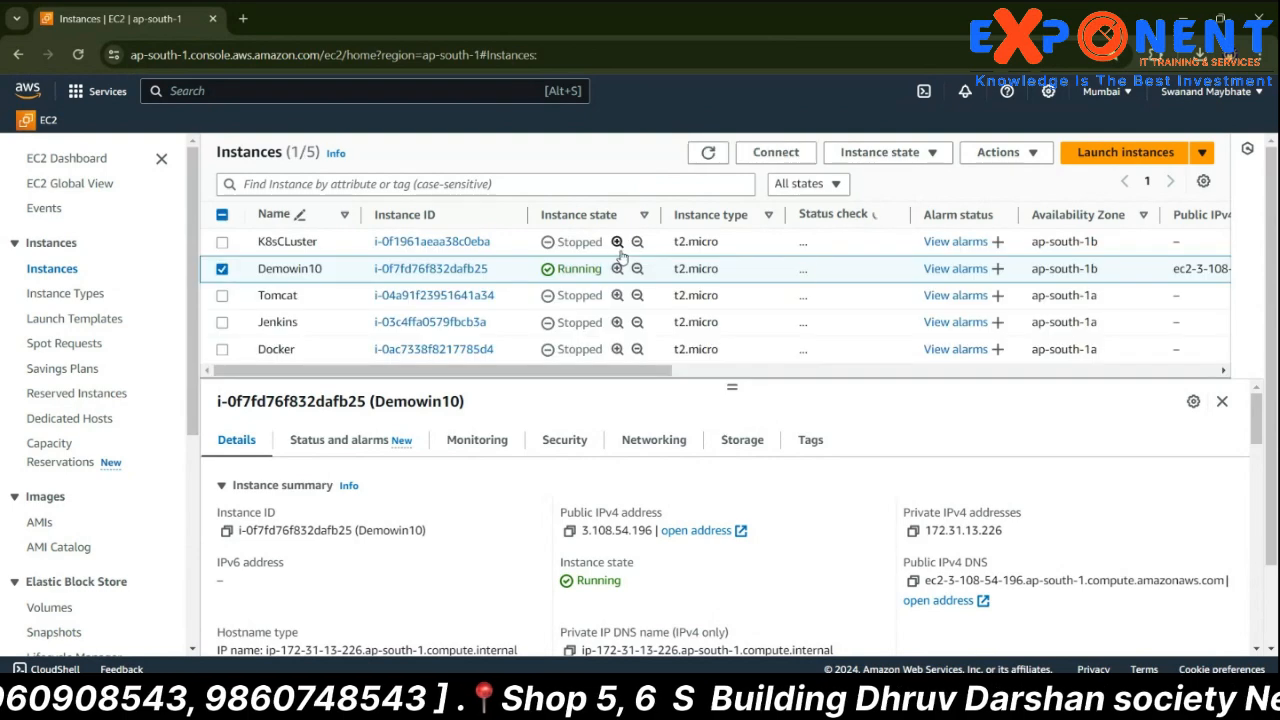
drag(577, 368, 446, 380)
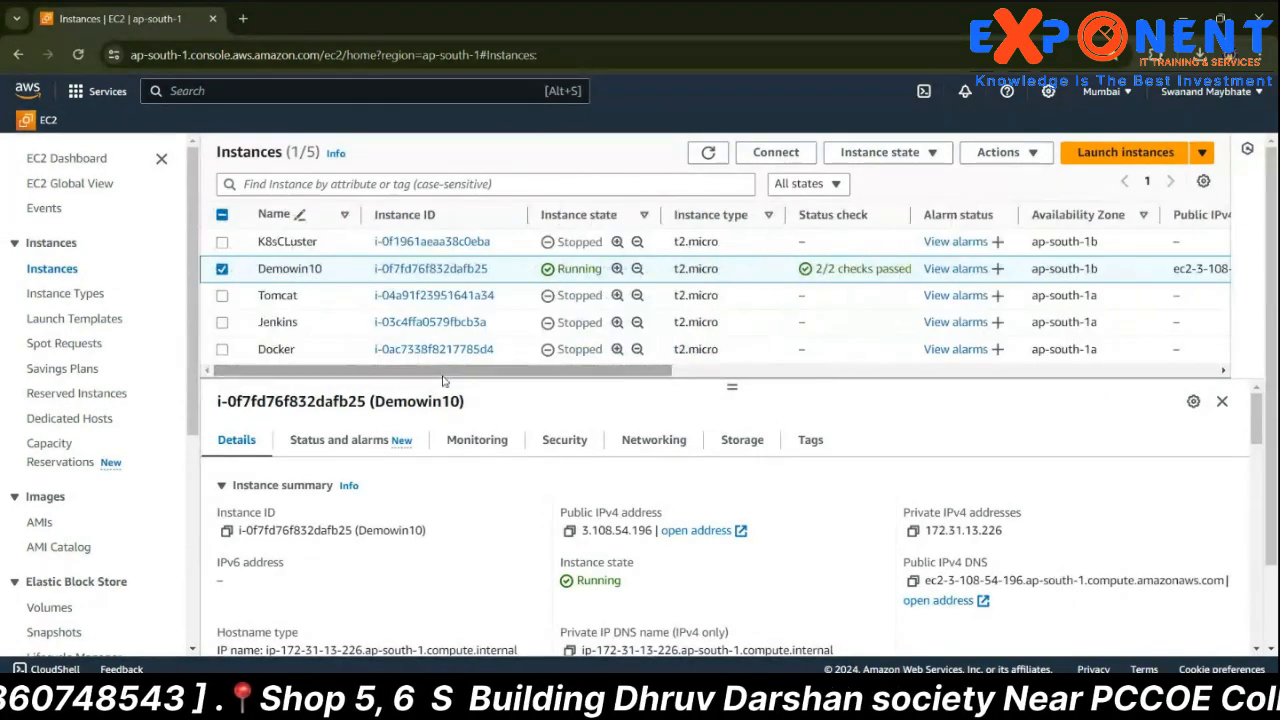
click(222, 268)
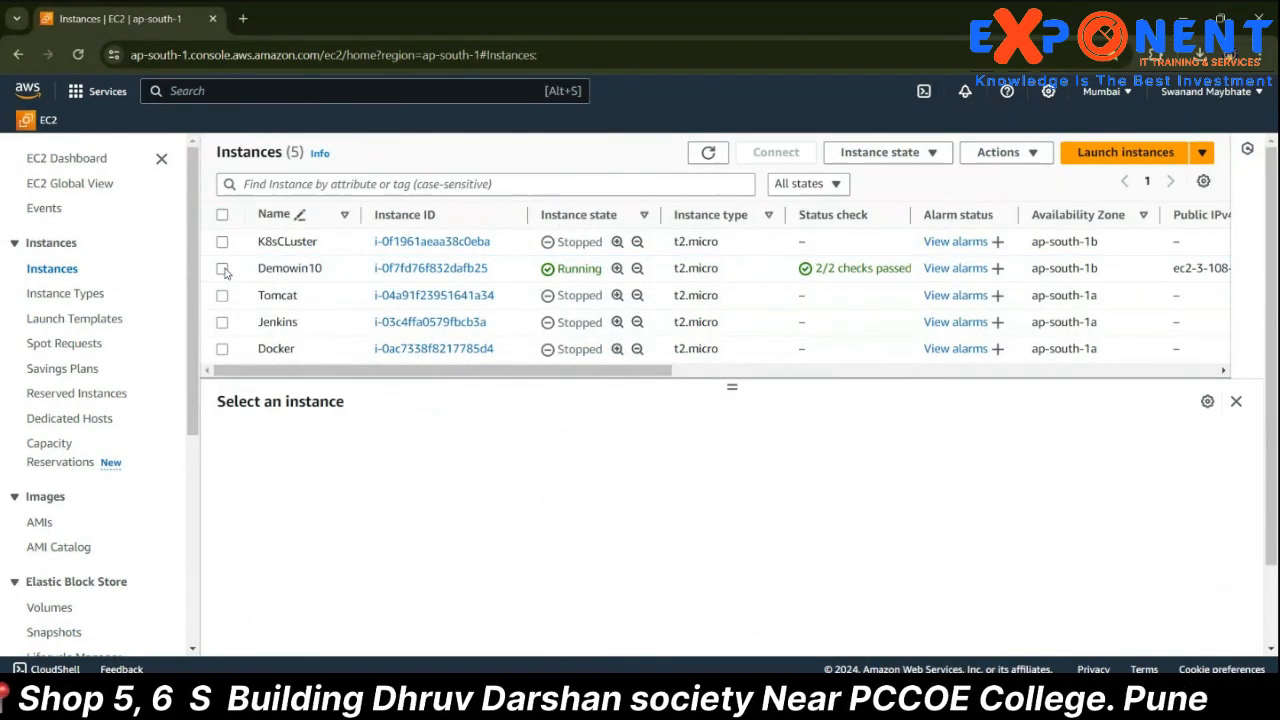
click(222, 268)
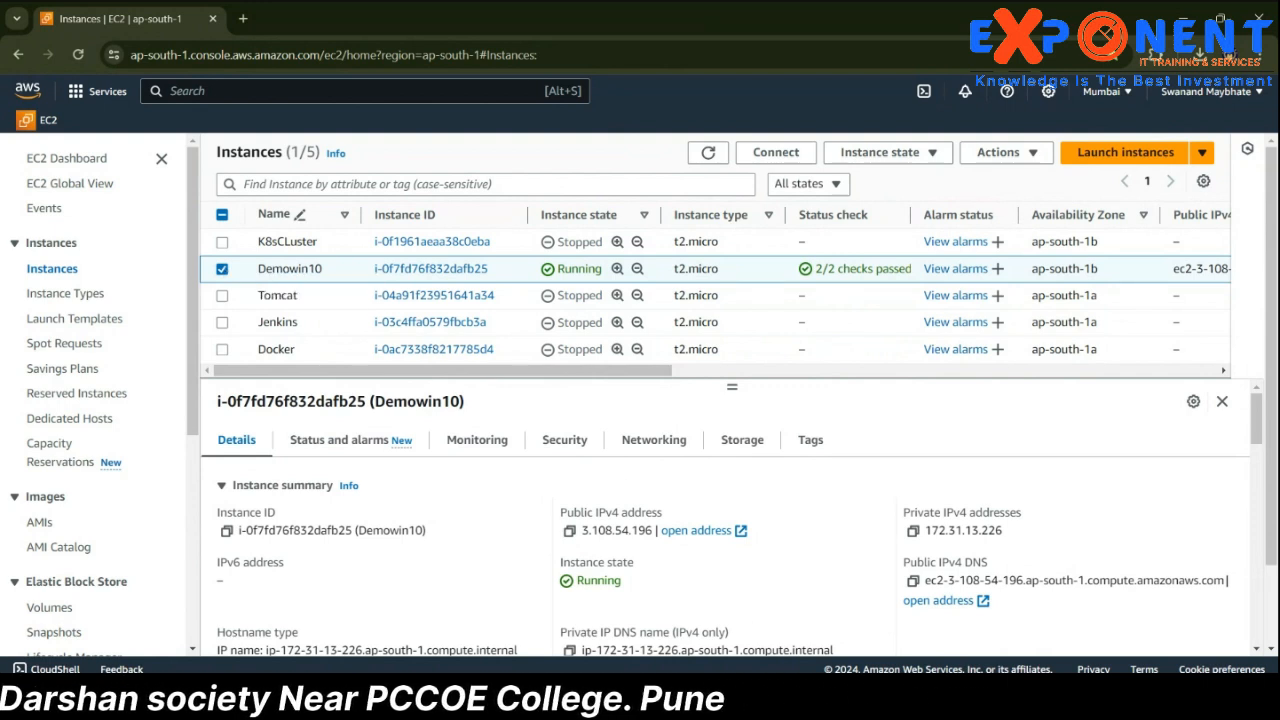
- Switch to the Remote Desktop session, view its Start menu in full screen, and minimize the session
key(alt+Tab)
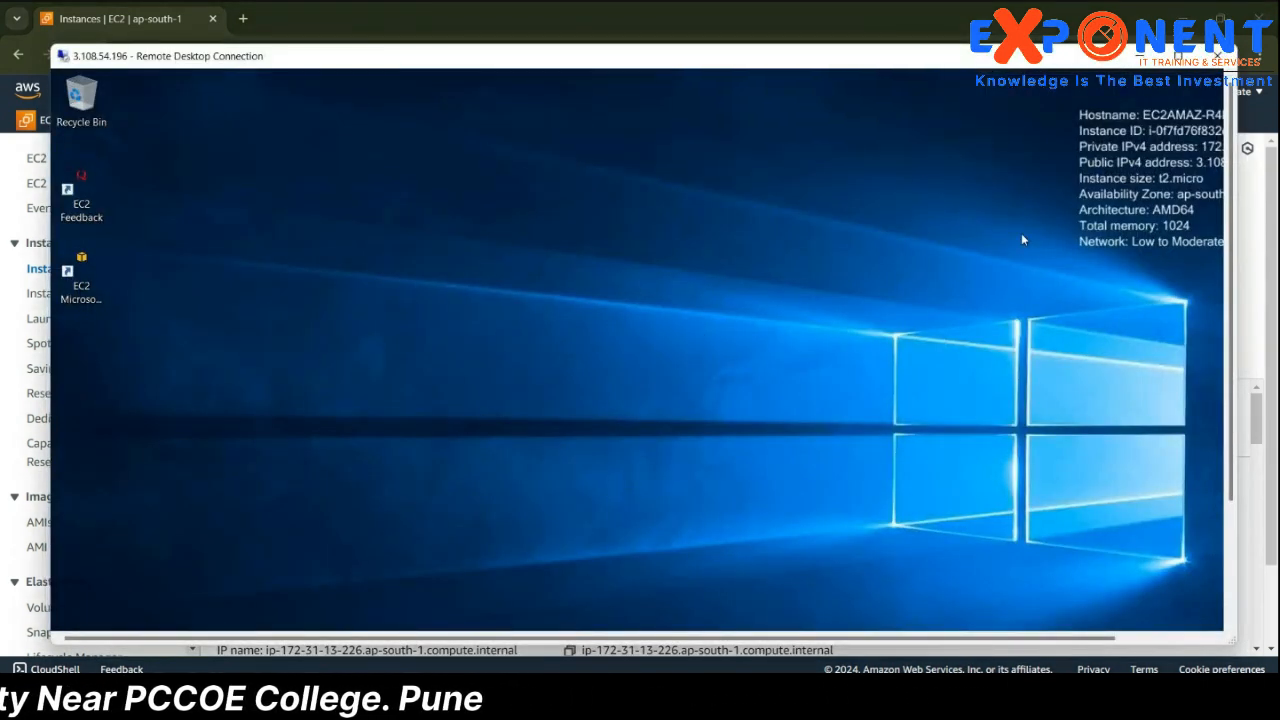
click(1180, 58)
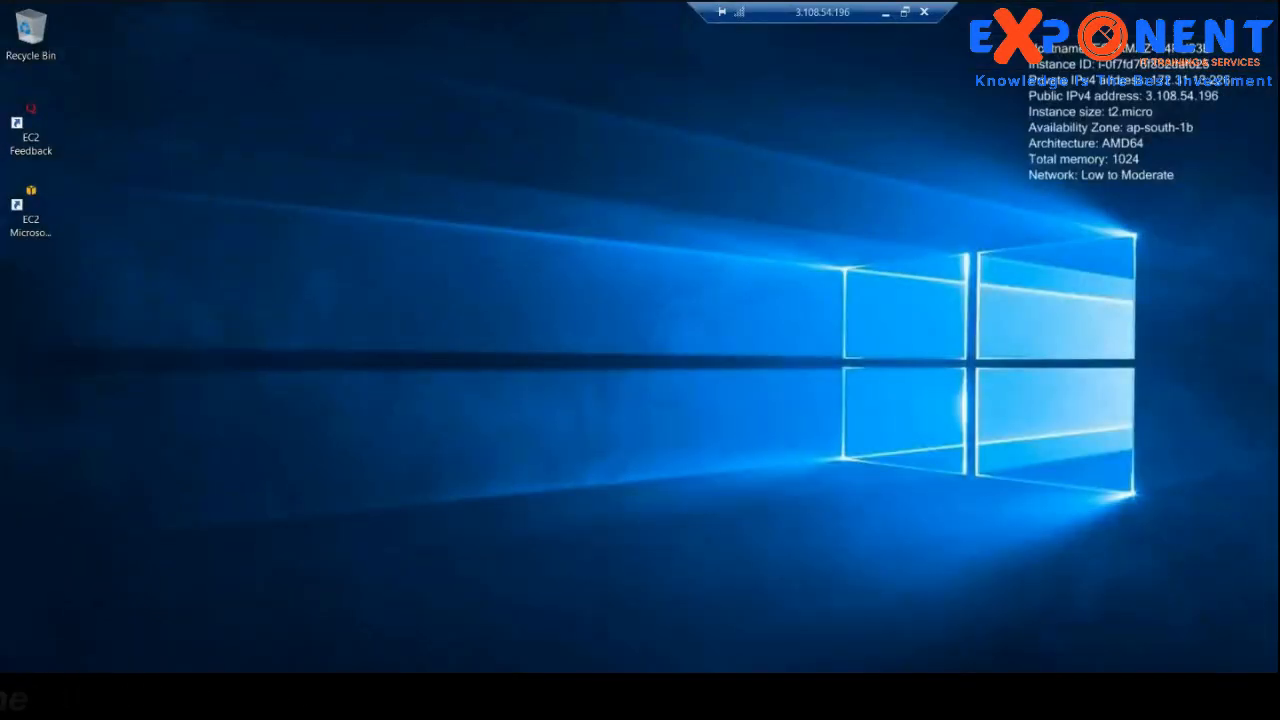
click(20, 703)
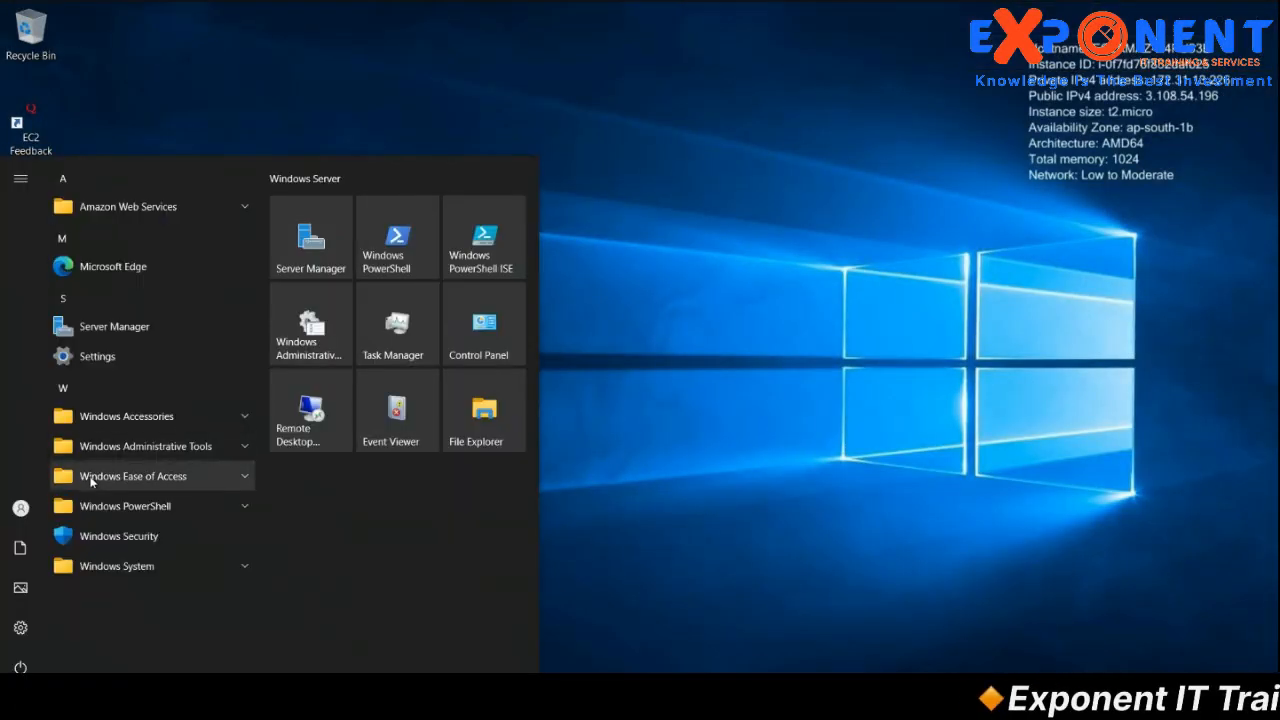
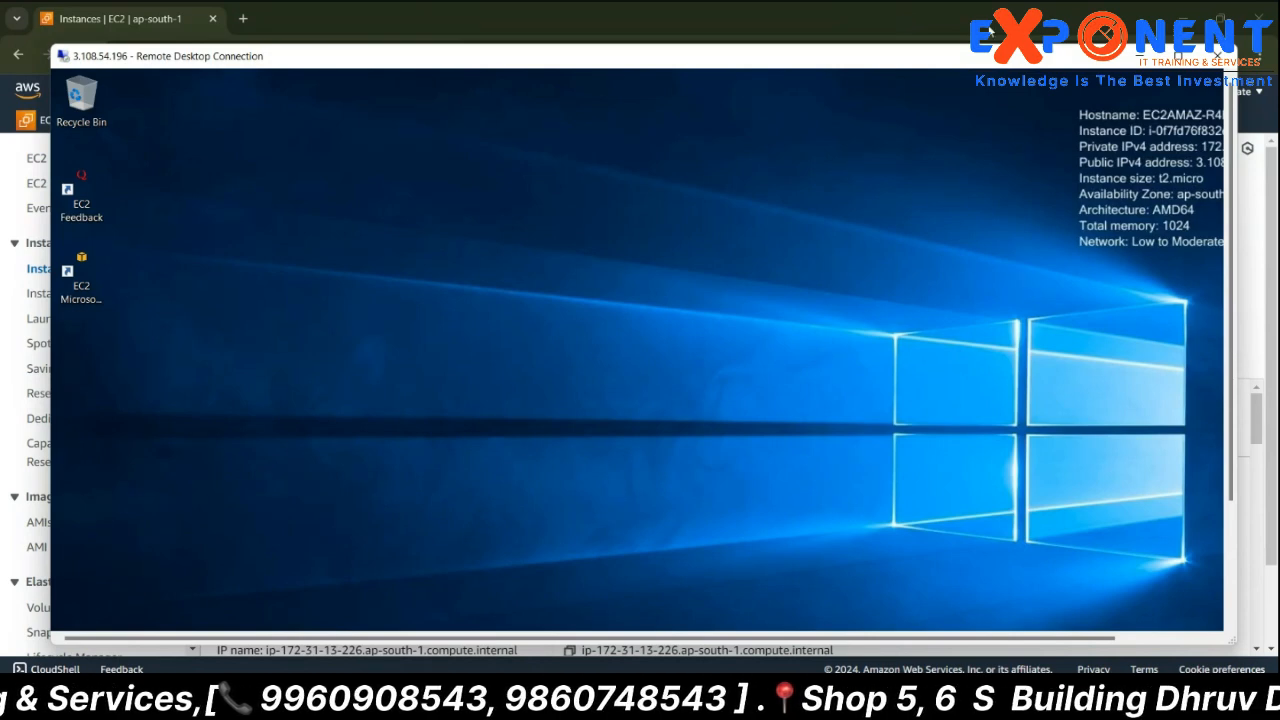
click(1146, 58)
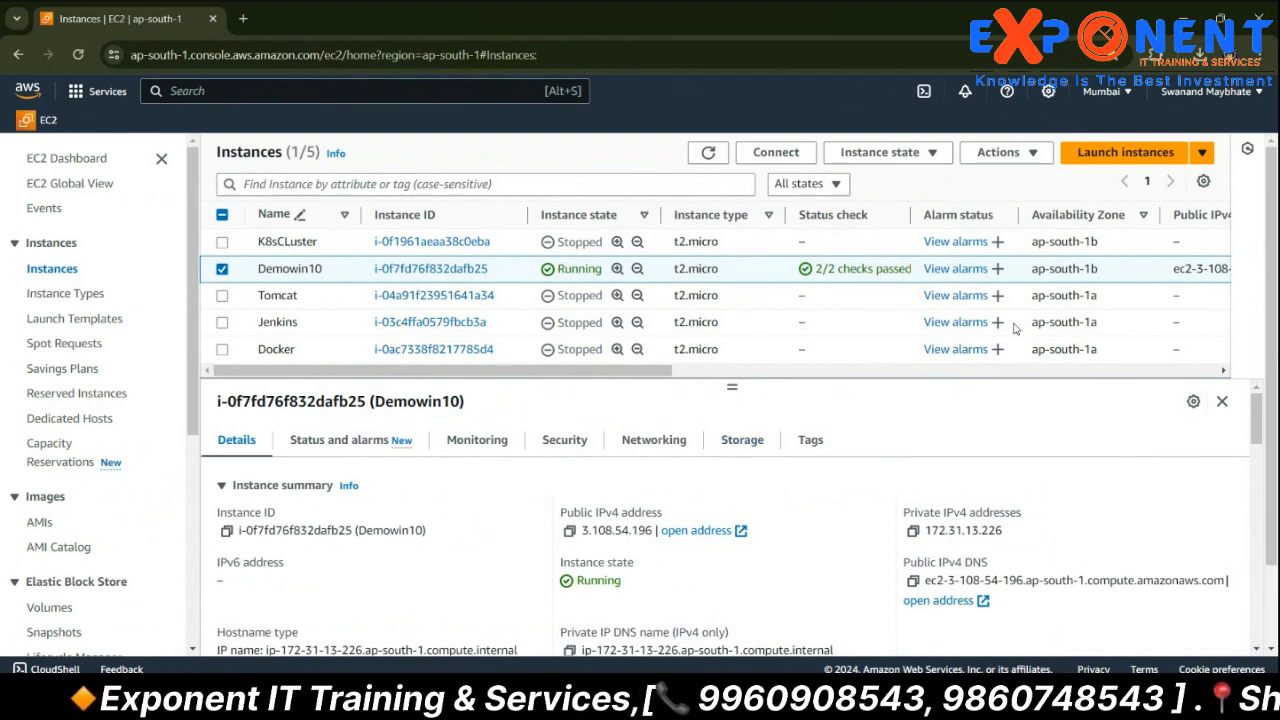
- Review the available AWS regions in the console's region list and close it without changing the region
mouse_move(632, 372)
mouse_down()
mouse_move(1184, 372)
mouse_move(632, 372)
mouse_up()
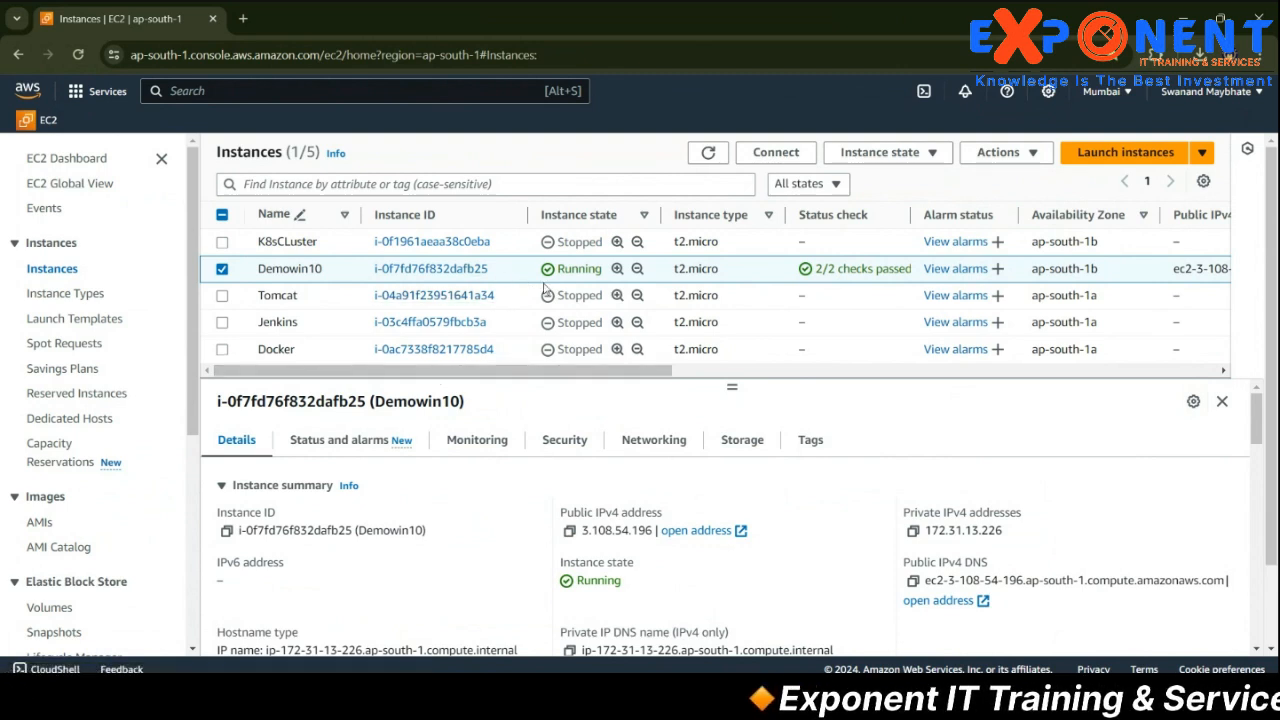
click(1103, 93)
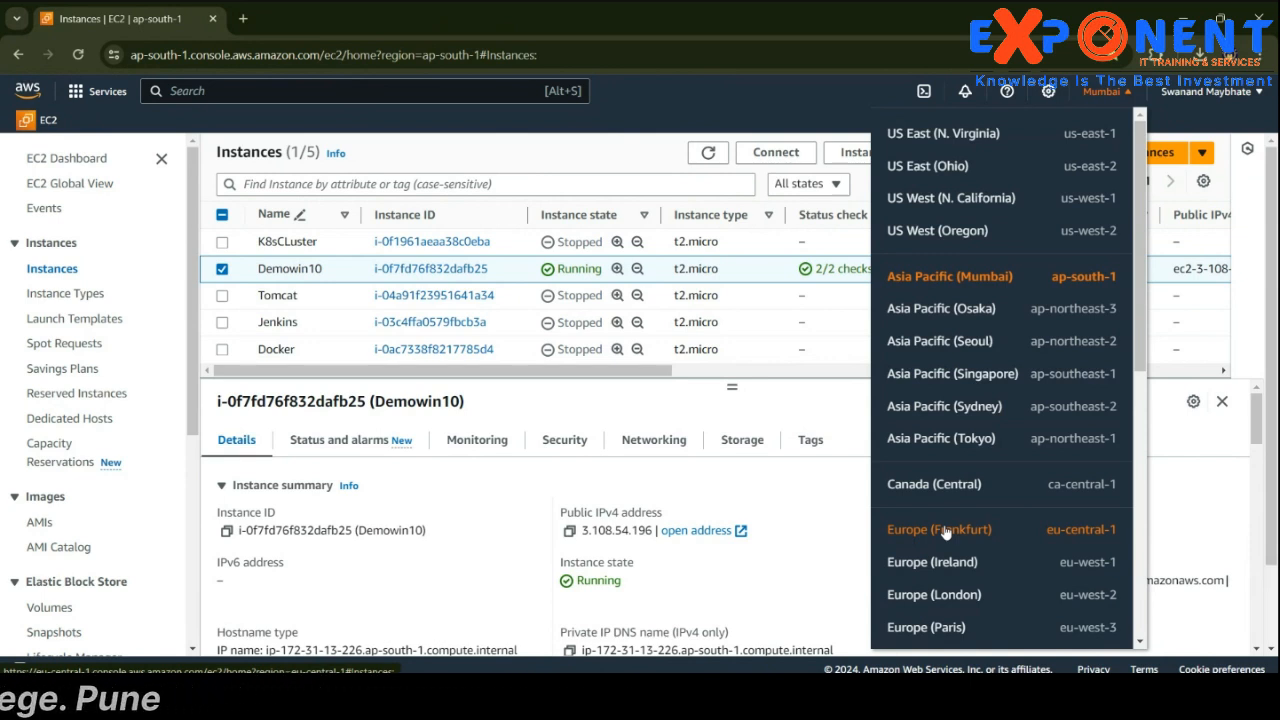
key(Escape)
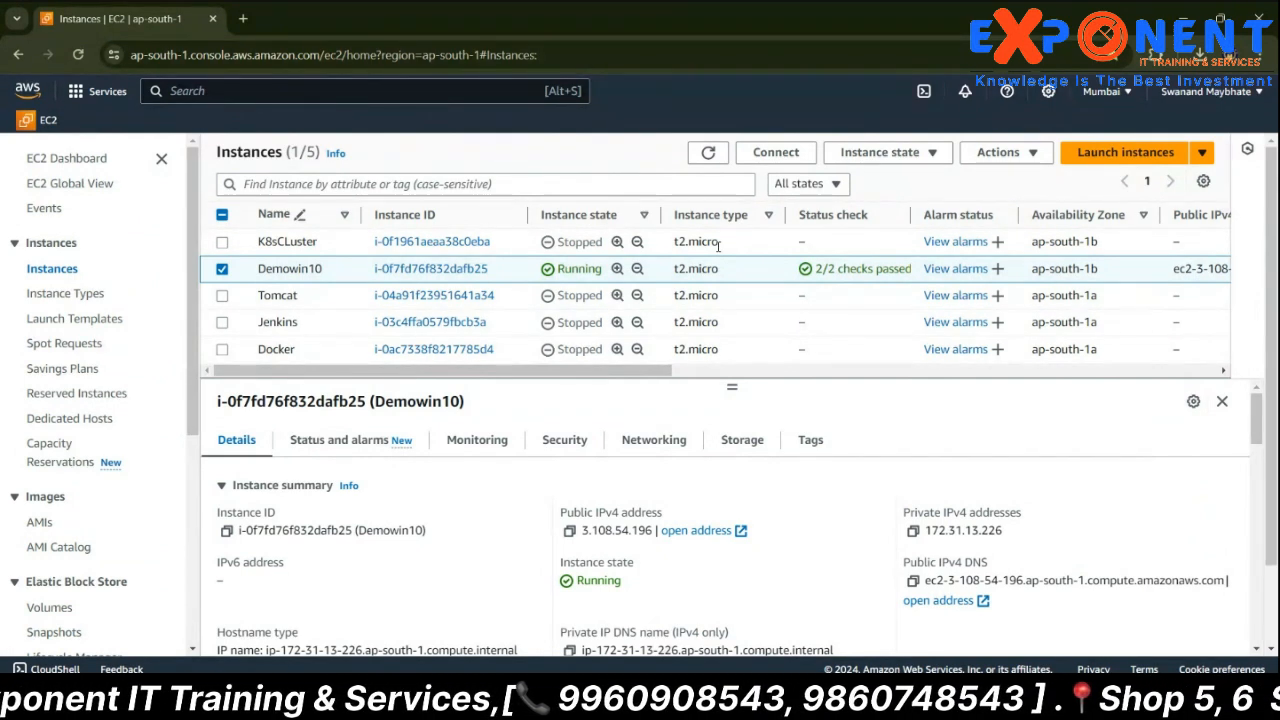
click(1104, 92)
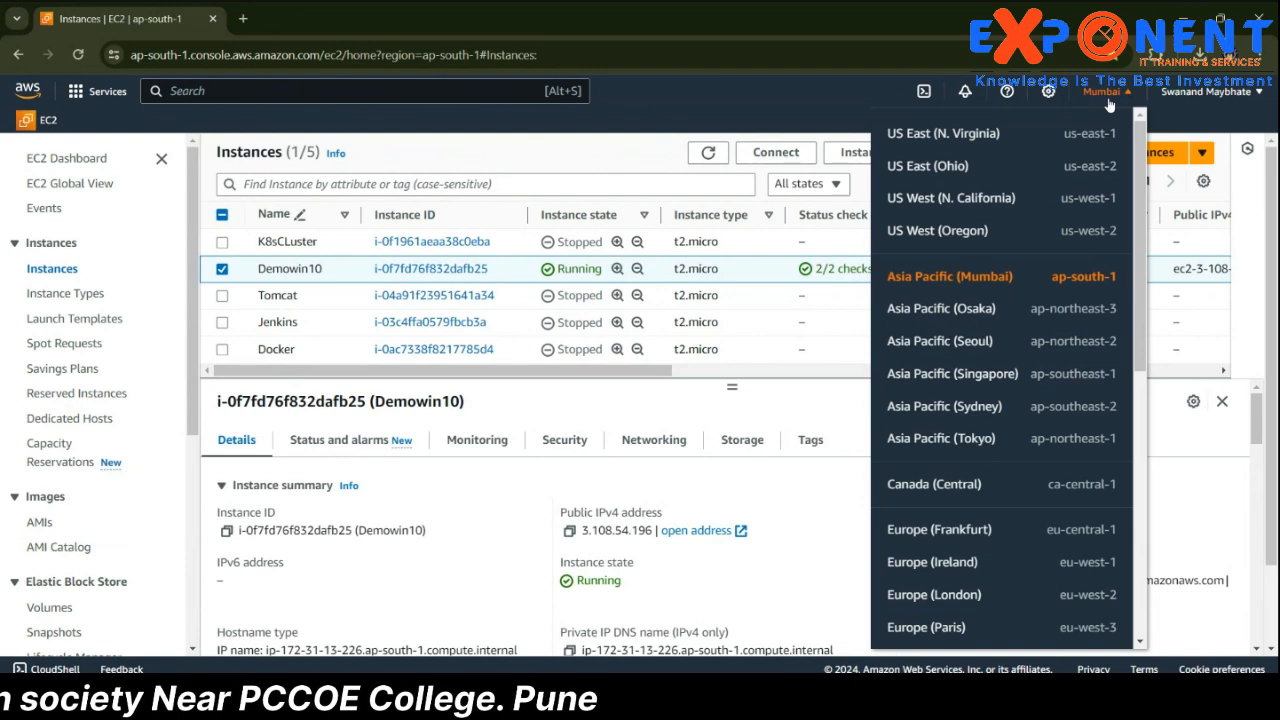
scroll(978, 525, down, 2)
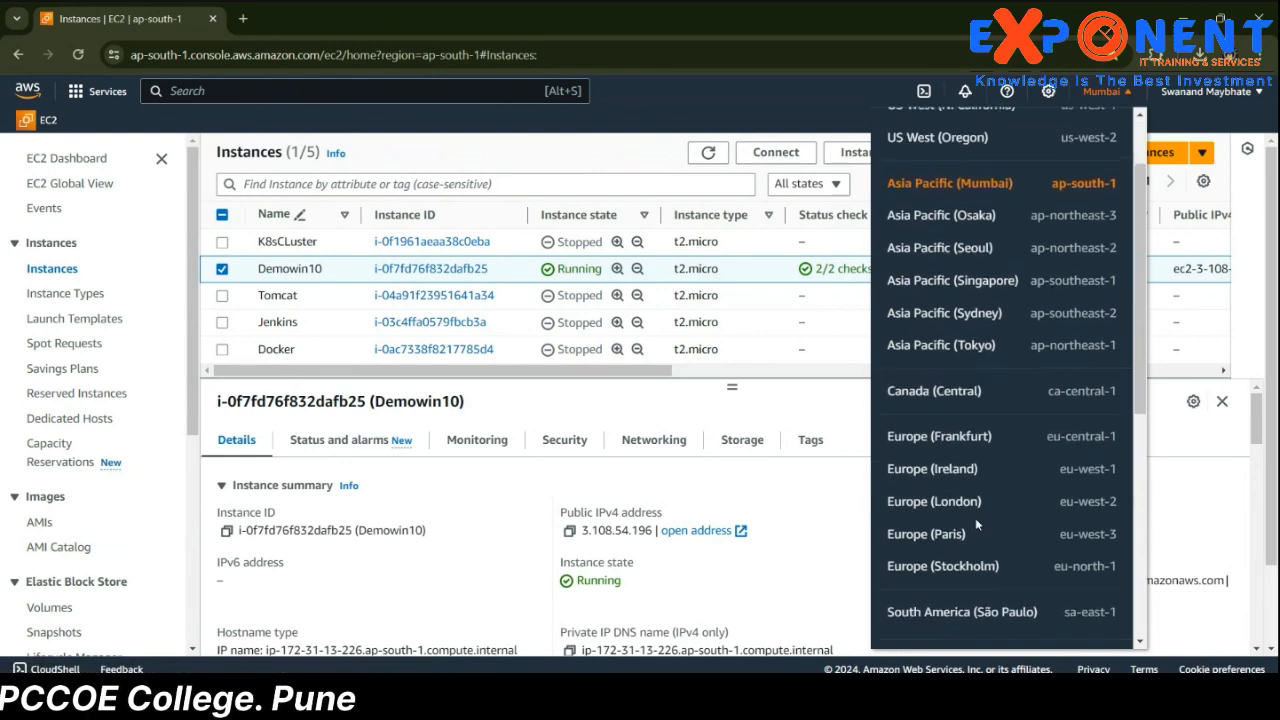
scroll(975, 520, up, 1)
scroll(960, 500, up, 1)
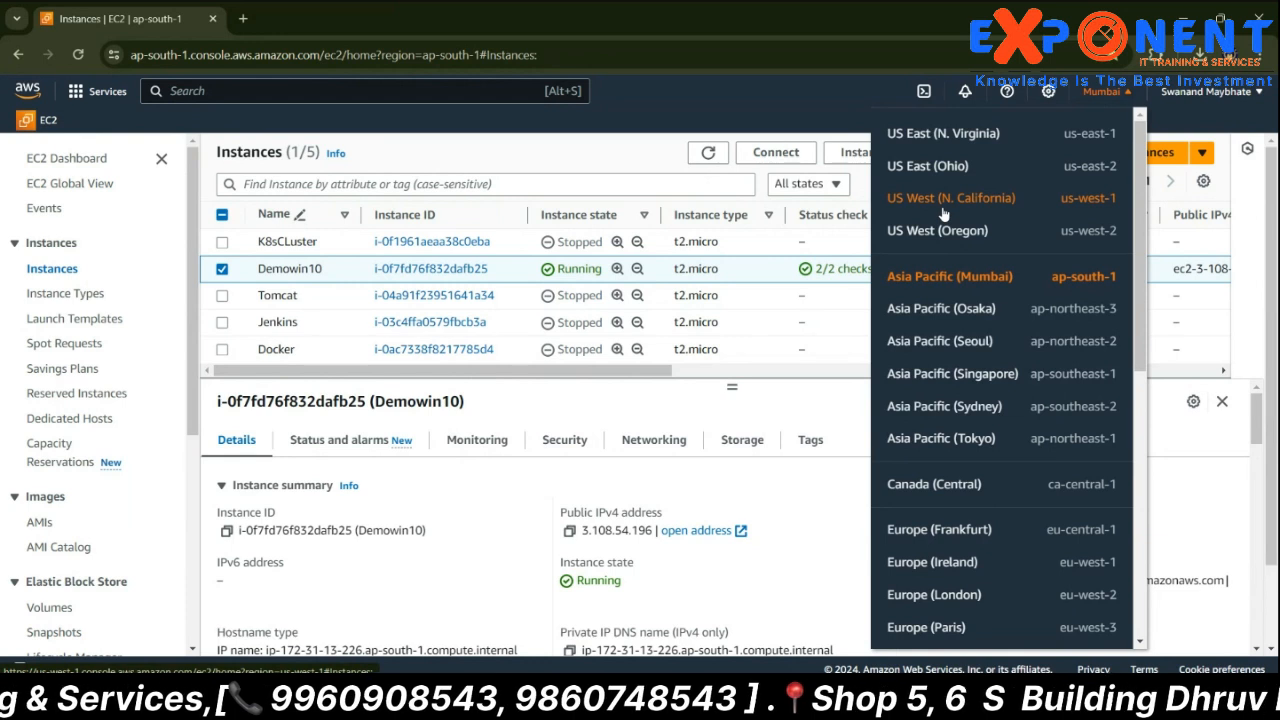
click(489, 155)
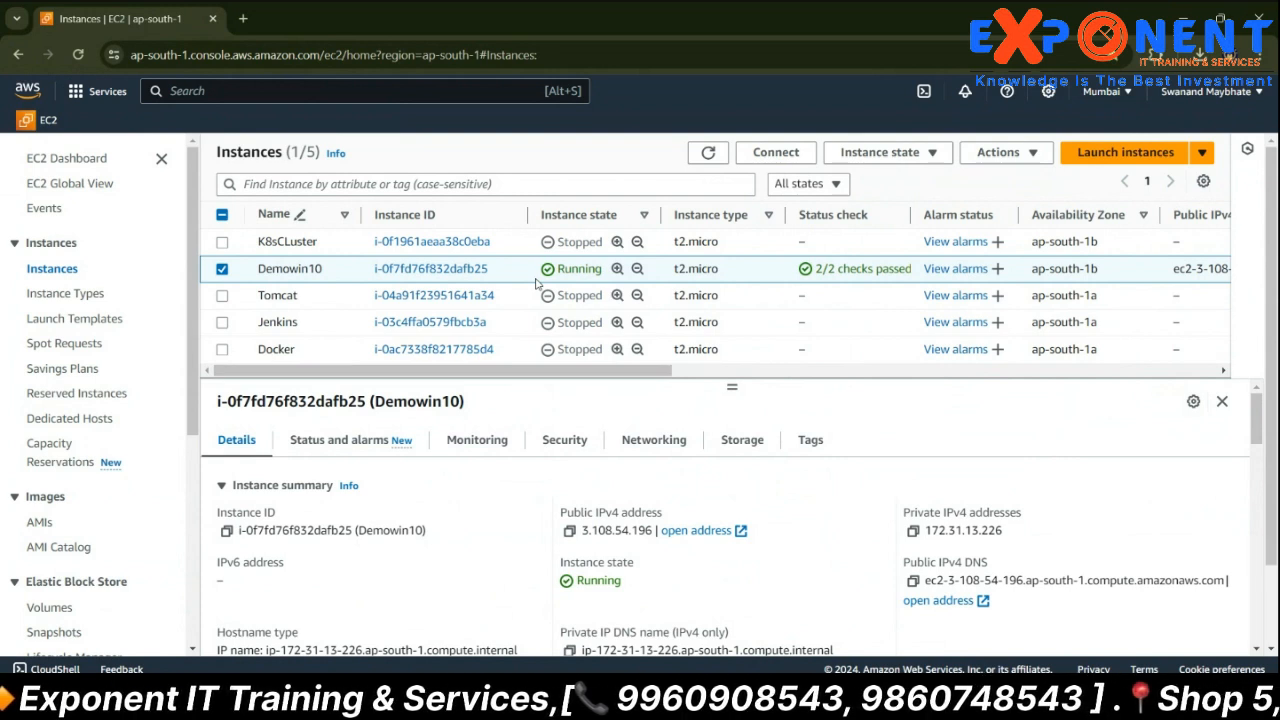
- View the Remote Desktop session again, open a new browser tab, and return to the EC2 instances list
click(988, 700)
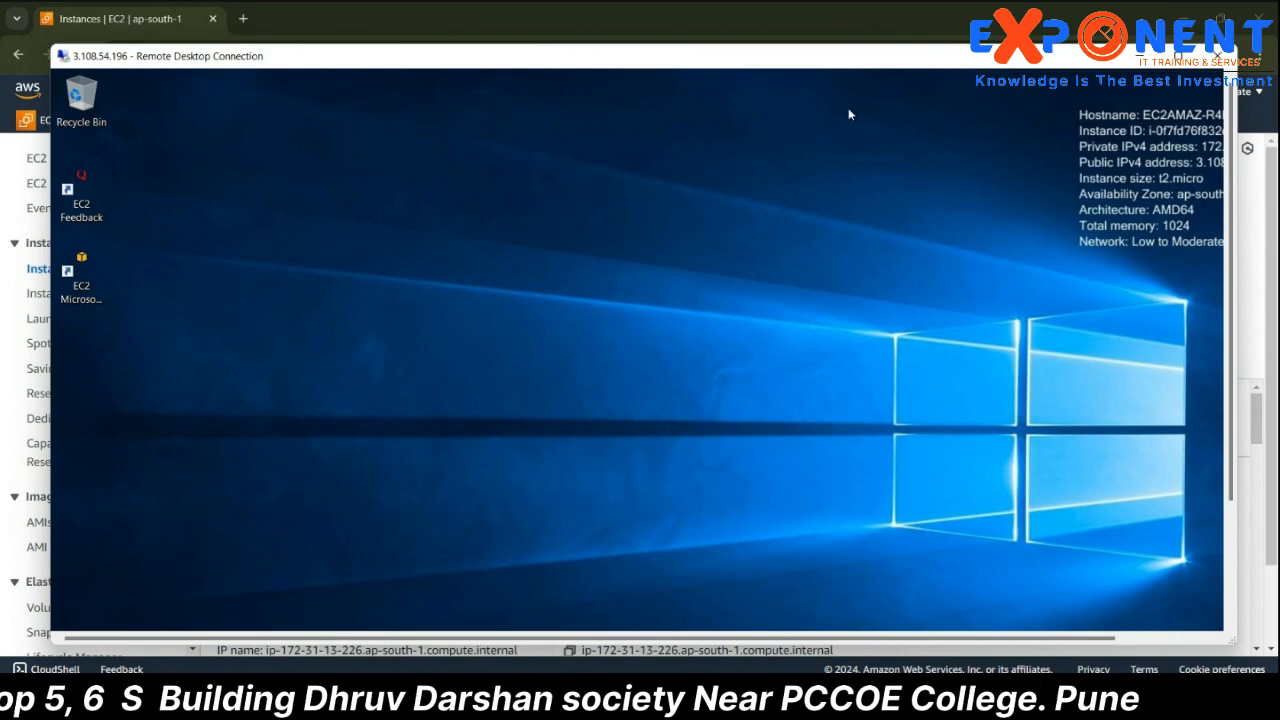
click(1152, 57)
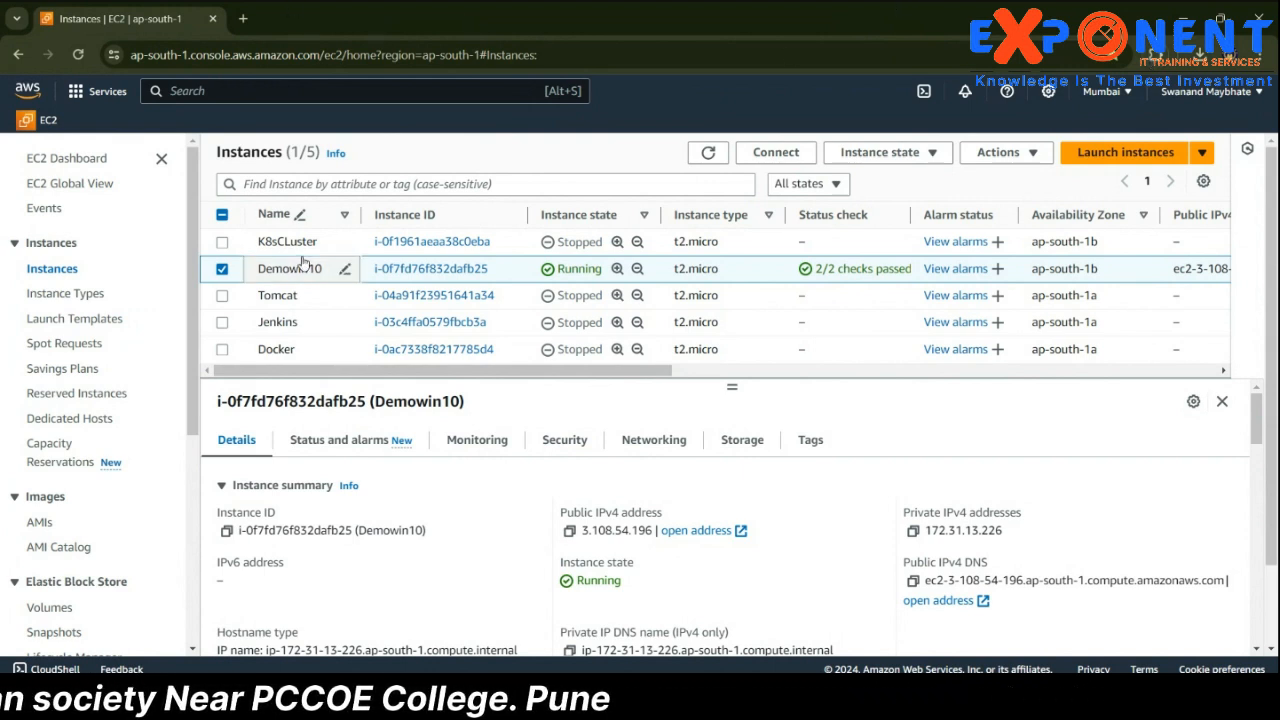
click(243, 18)
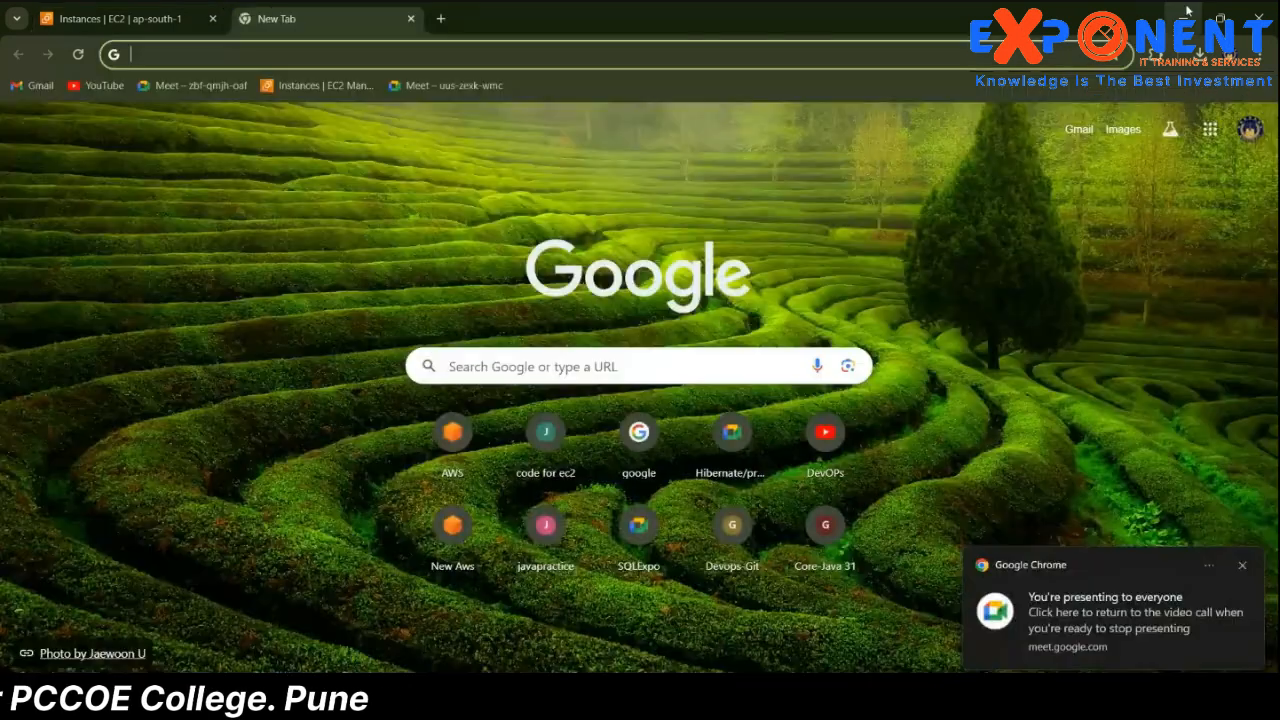
click(165, 10)
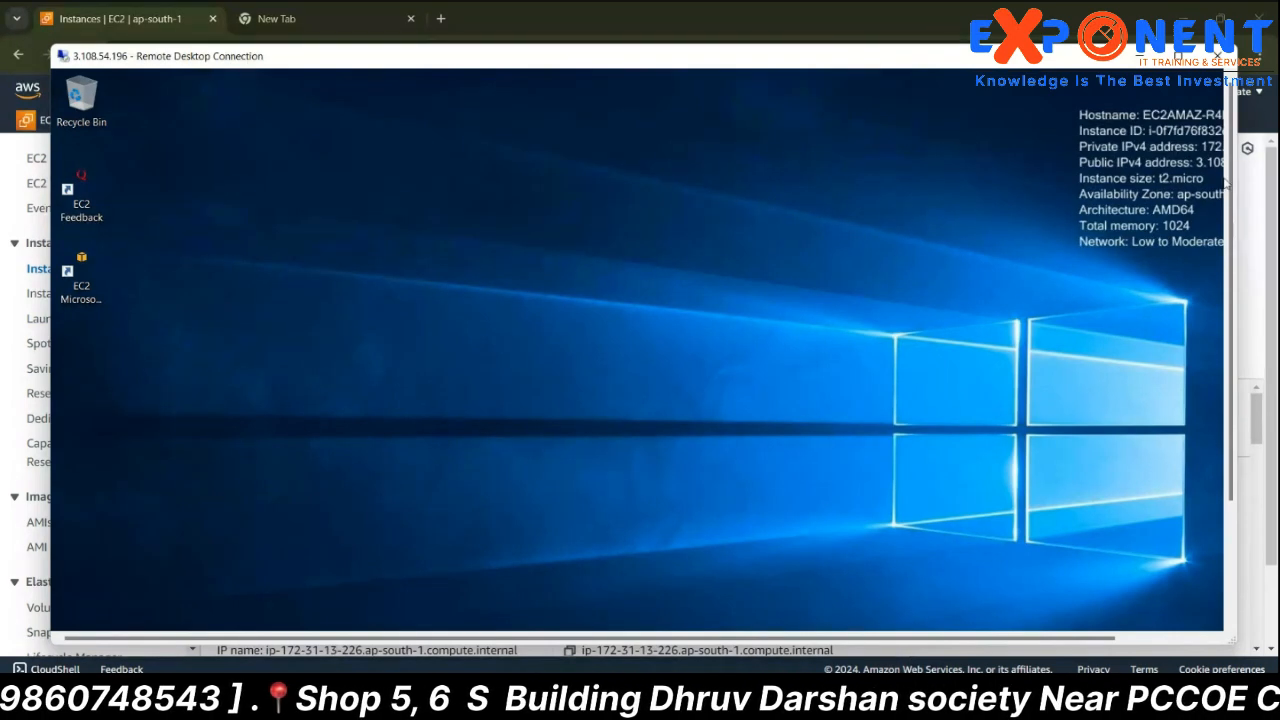
click(1138, 61)
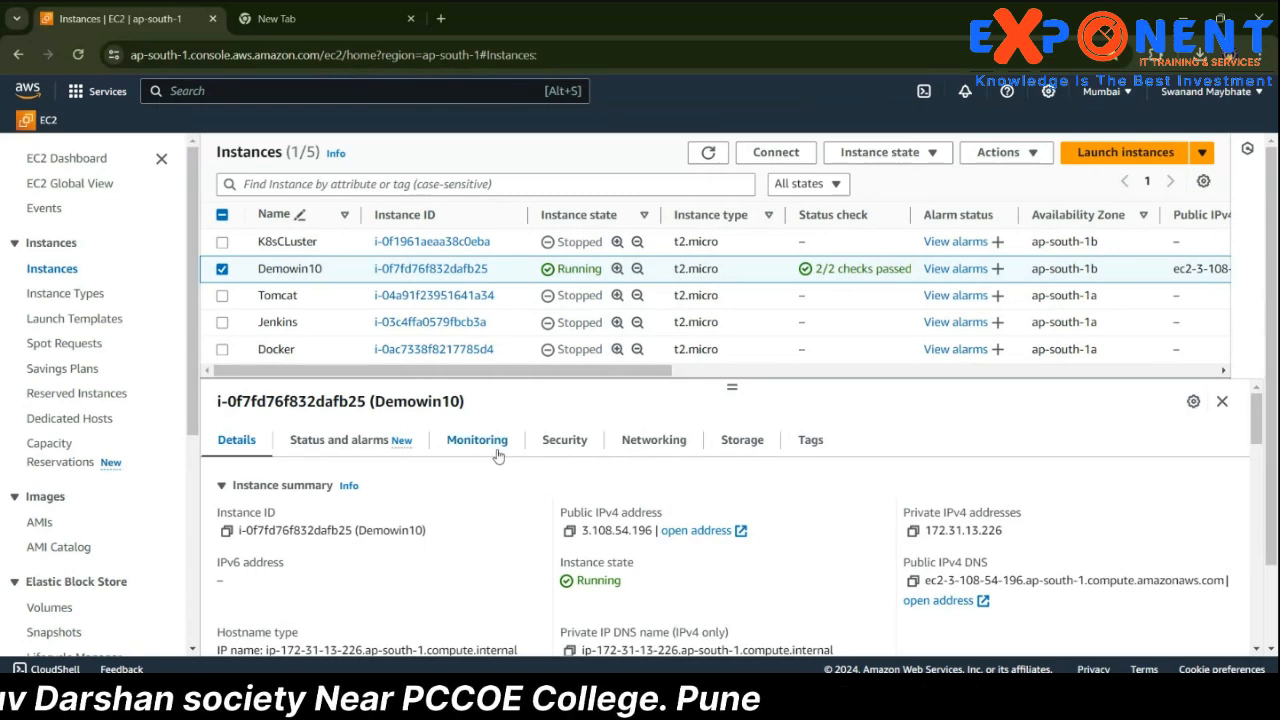
- Examine the inbound and outbound security group rules of the Demowin10 instance
click(566, 441)
scroll(516, 560, down, 5)
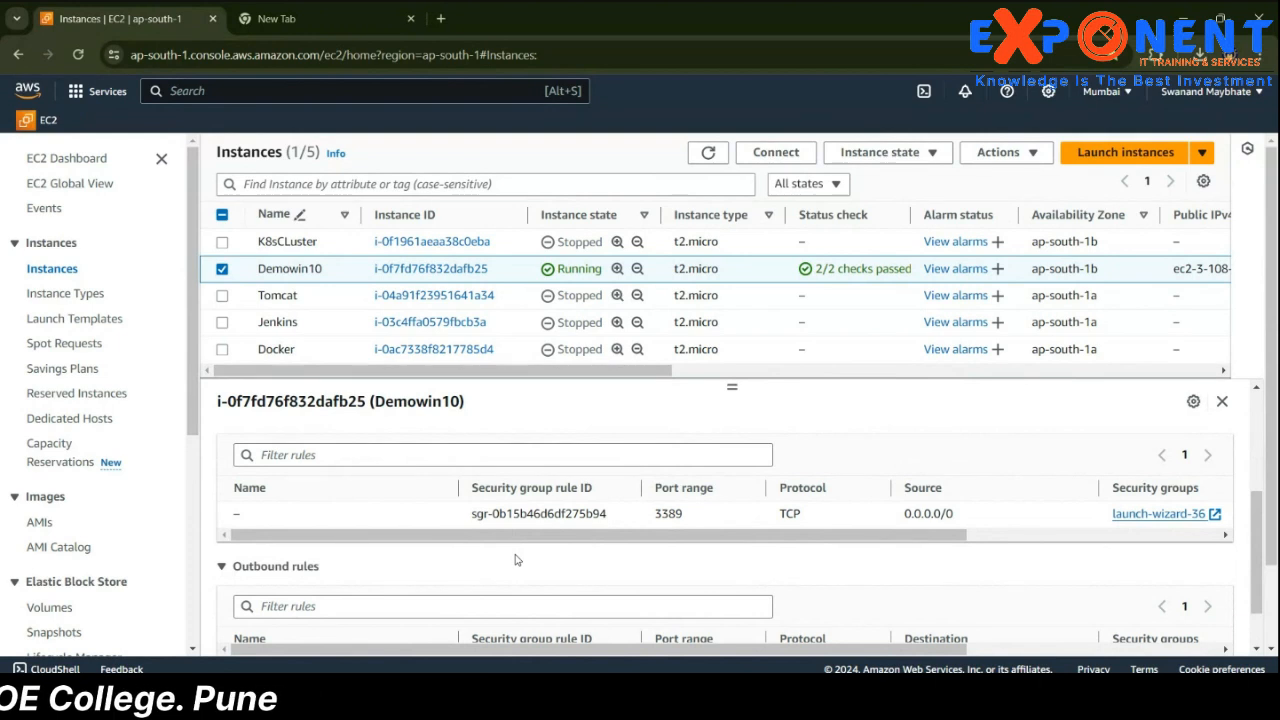
scroll(516, 560, up, 2)
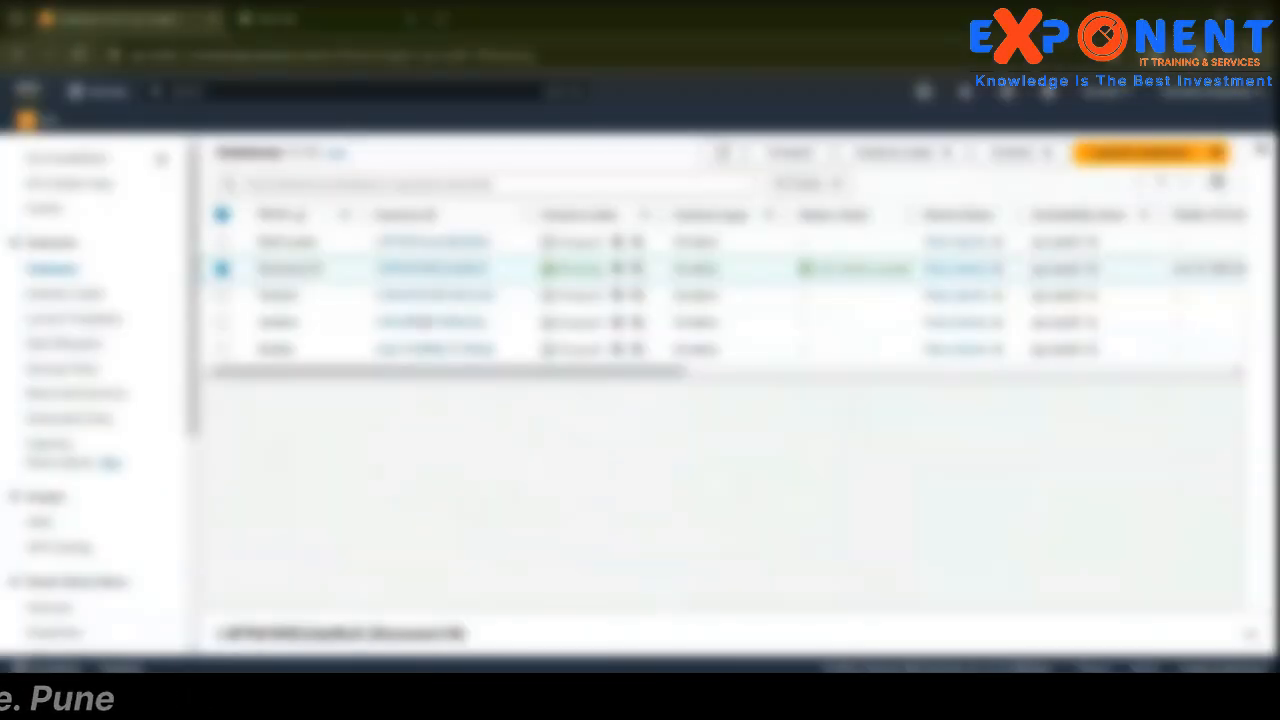
- Open the Google home page in the new browser tab from its saved shortcut
key(ctrl+t)
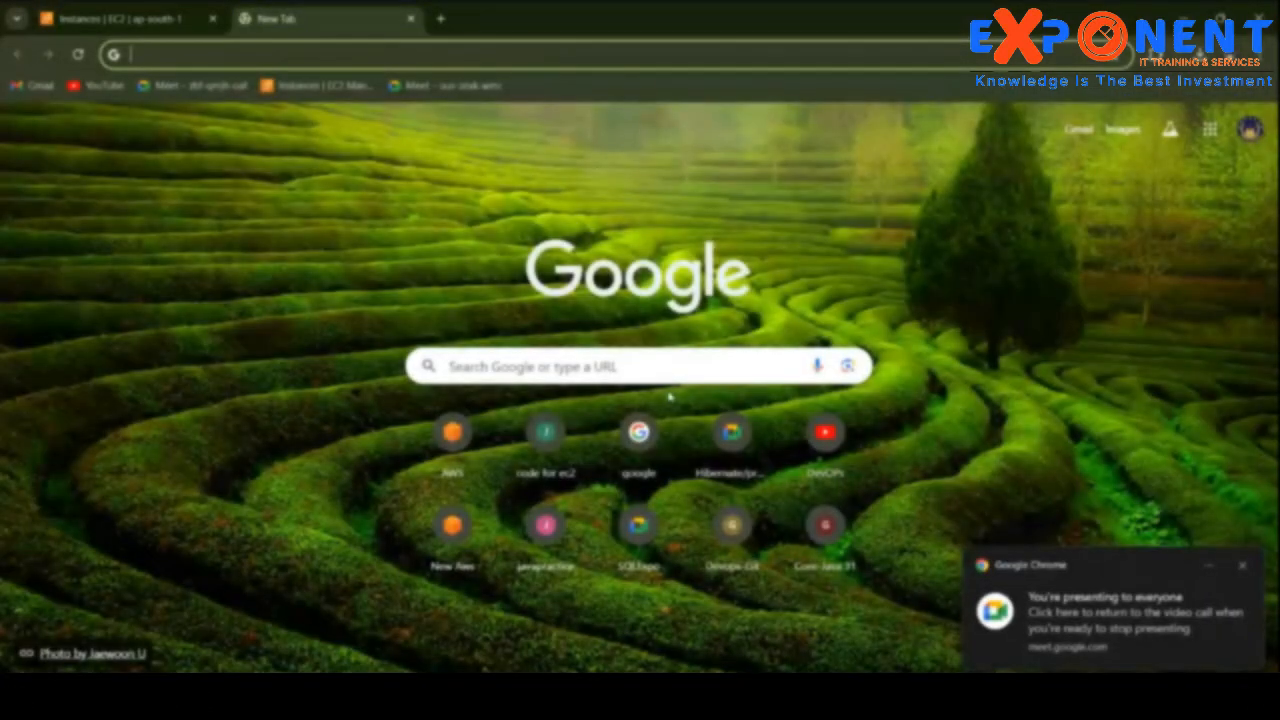
click(638, 432)
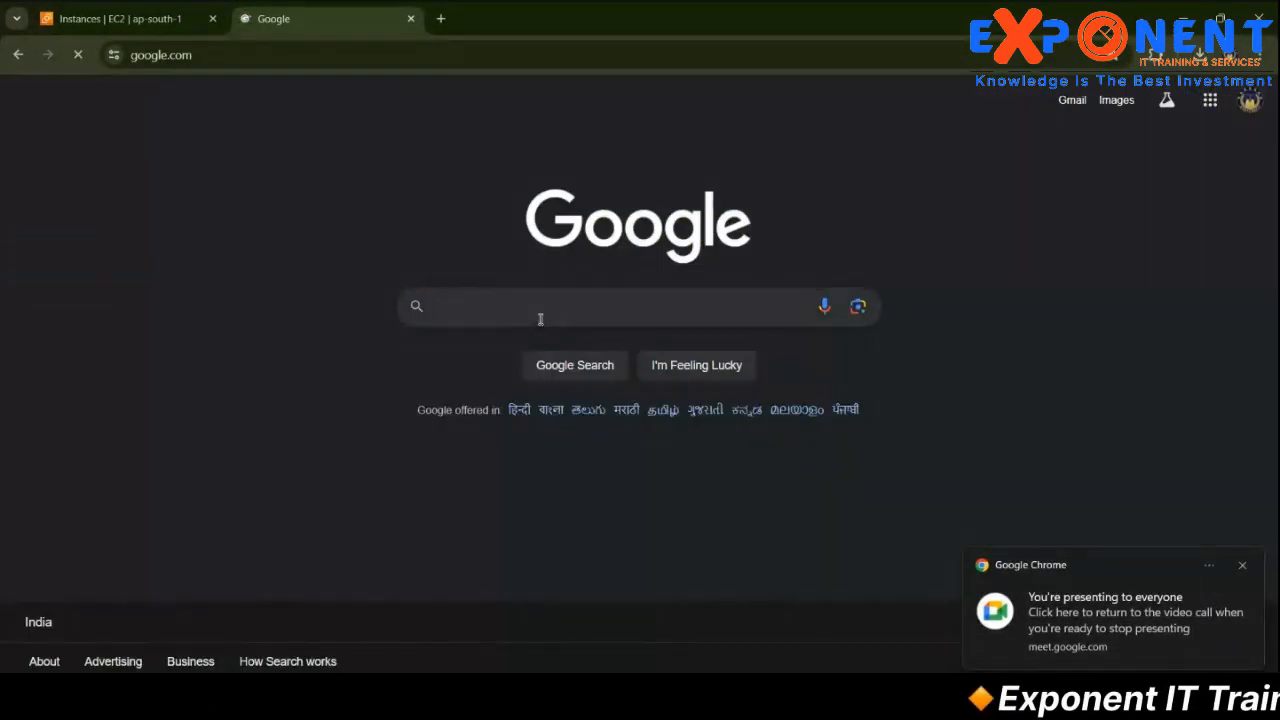
- Search Google for "aws free tier account" using the suggested query
text(Aws)
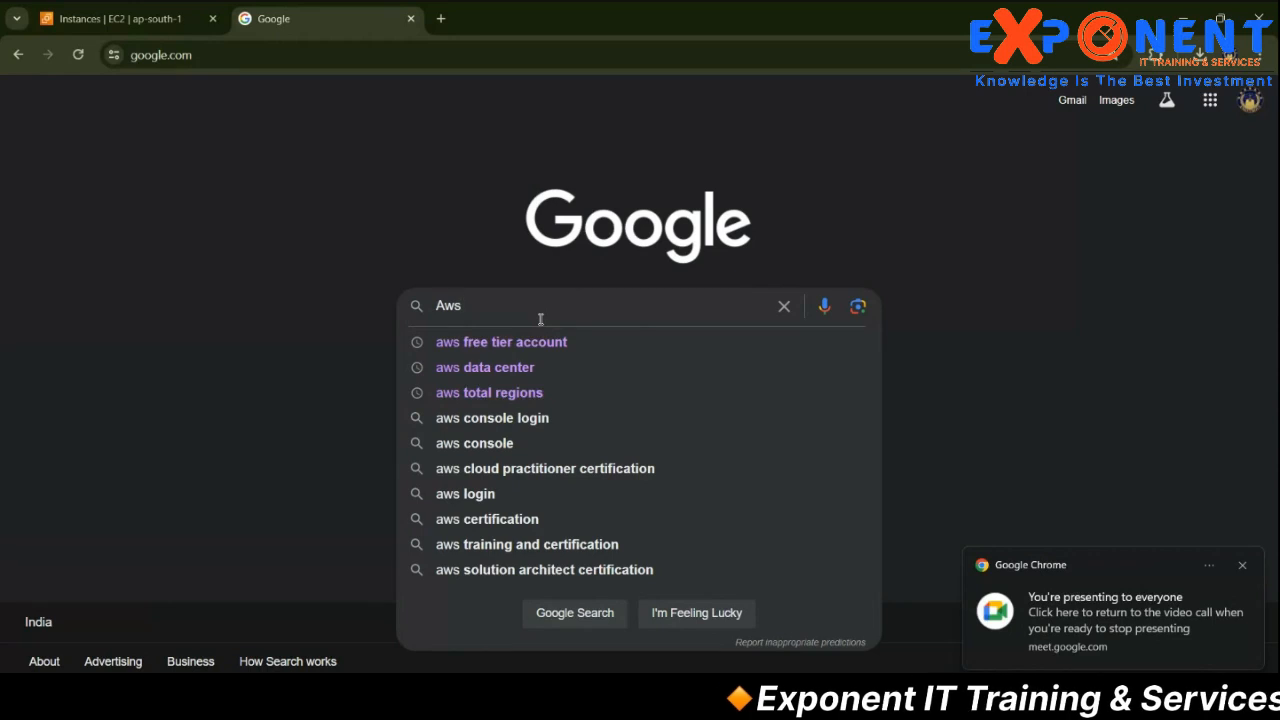
key(Down)
key(Return)
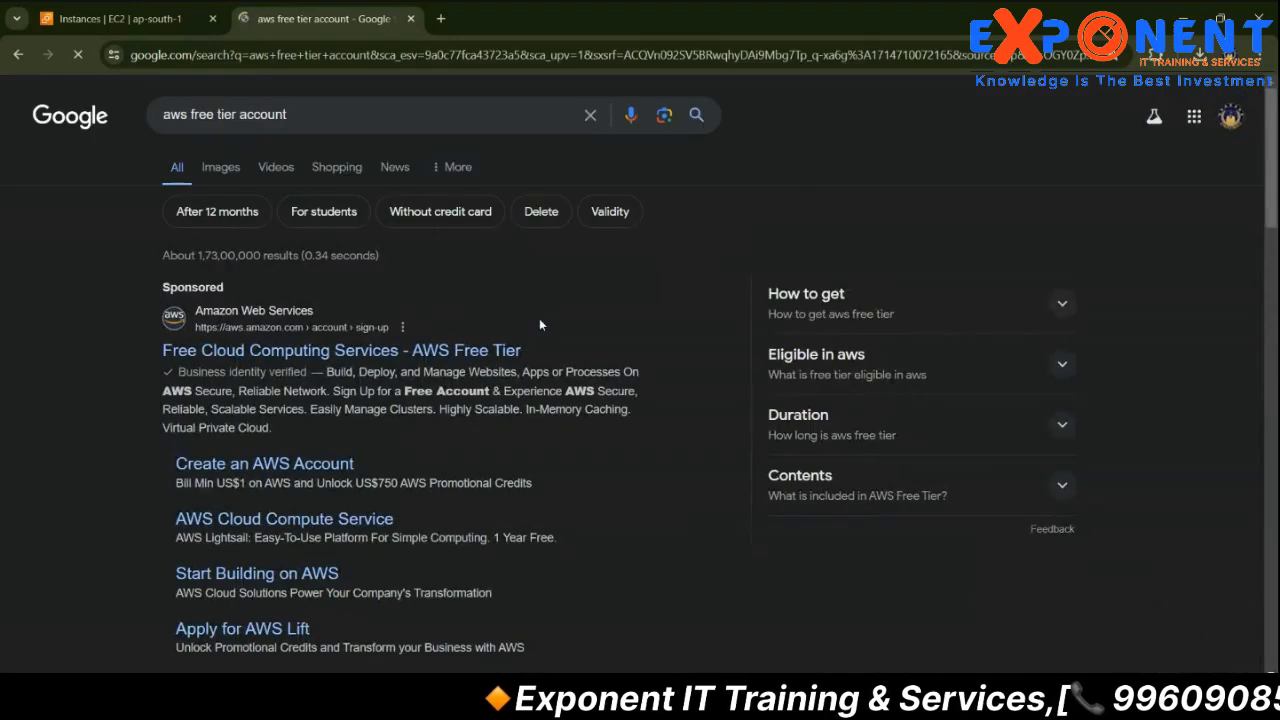
- Open the sponsored "Create an AWS Account" search result and look through the AWS Lift page for a sign-up option
click(143, 10)
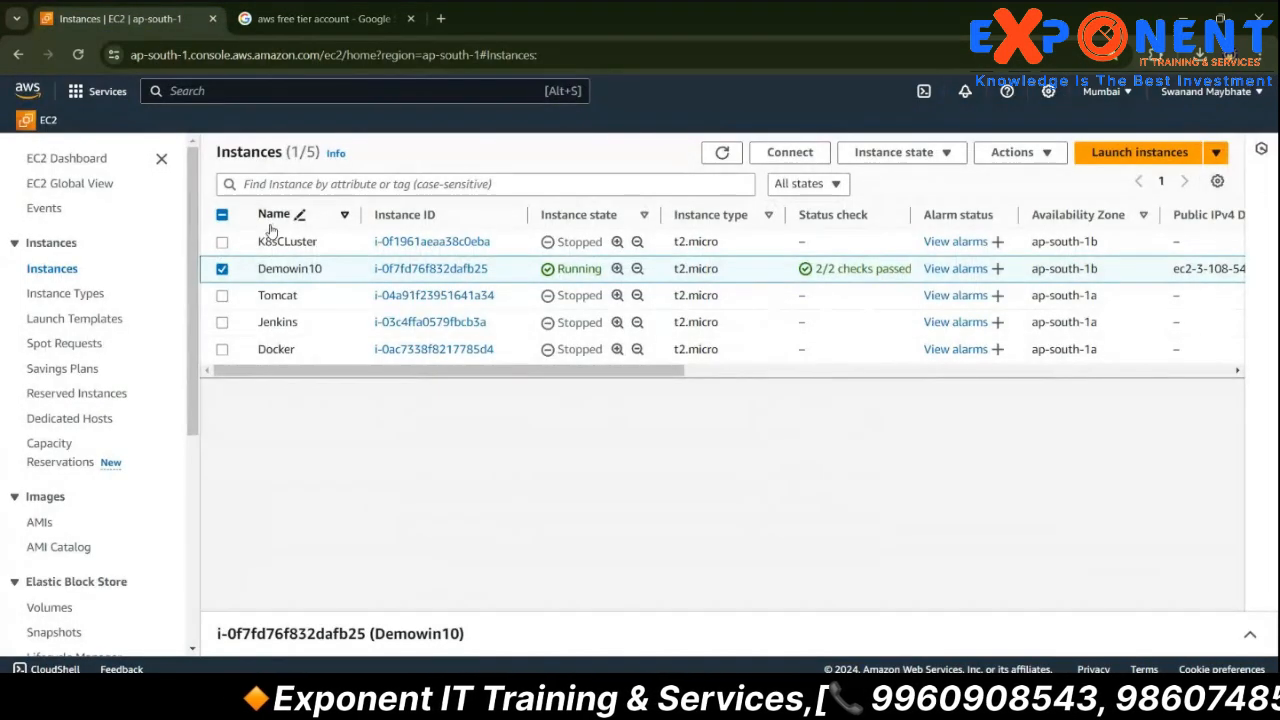
click(320, 18)
scroll(257, 463, down, 1)
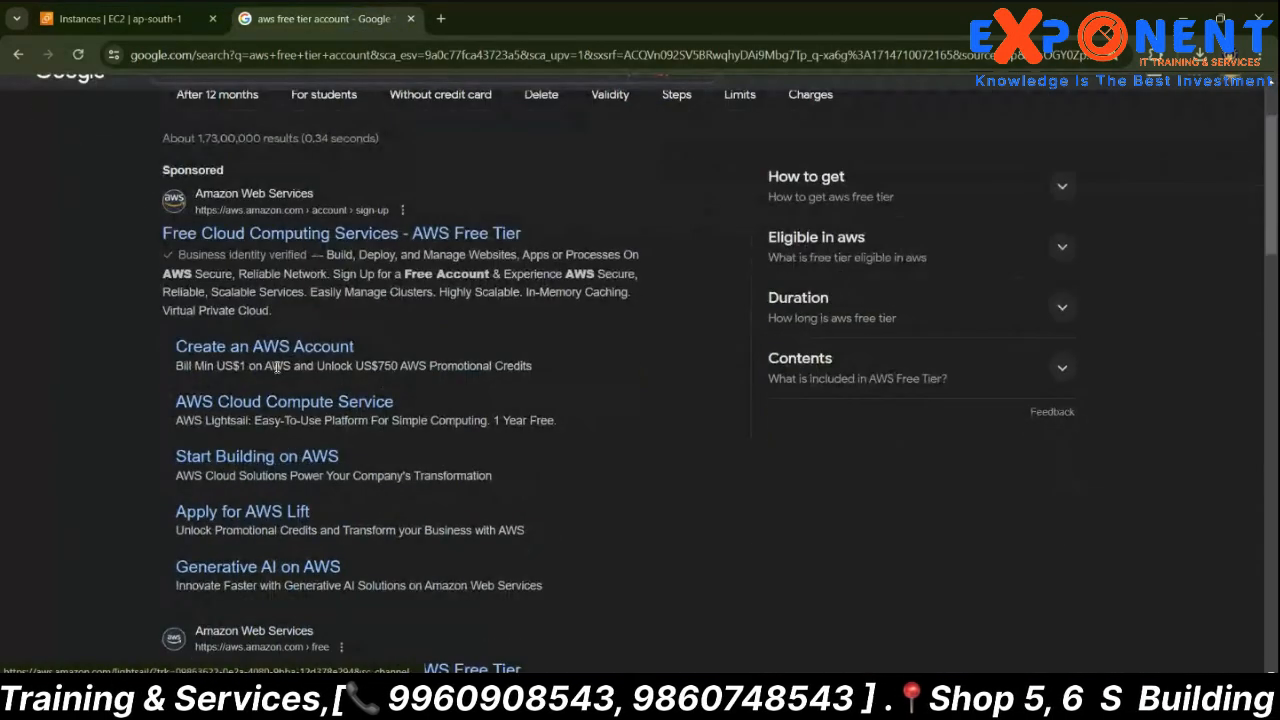
click(277, 350)
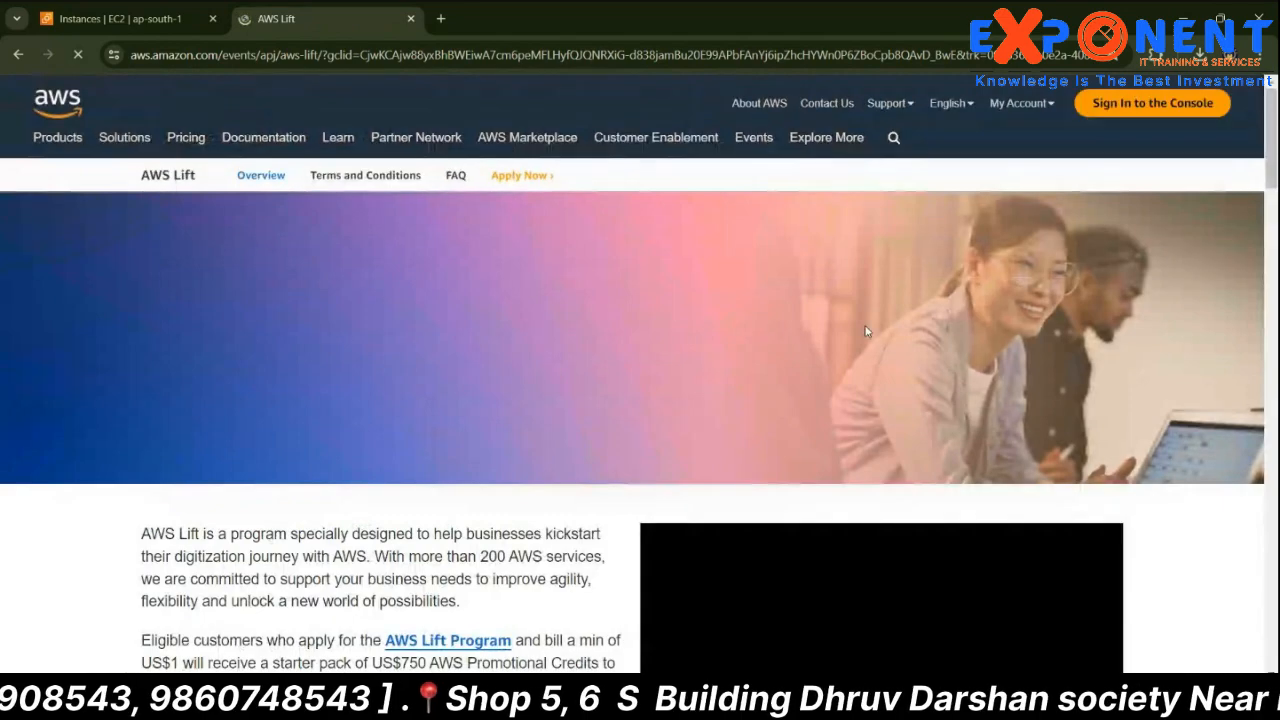
scroll(865, 331, down, 5)
scroll(867, 331, down, 2)
scroll(867, 331, up, 7)
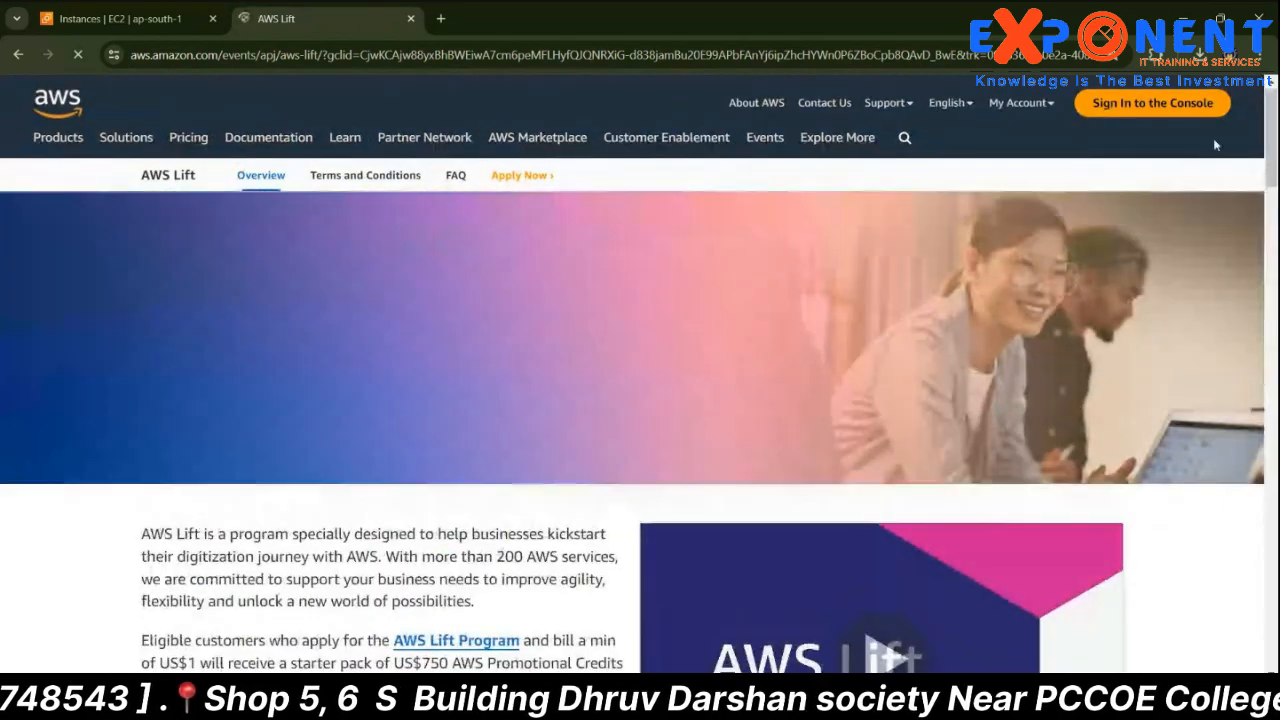
click(1012, 103)
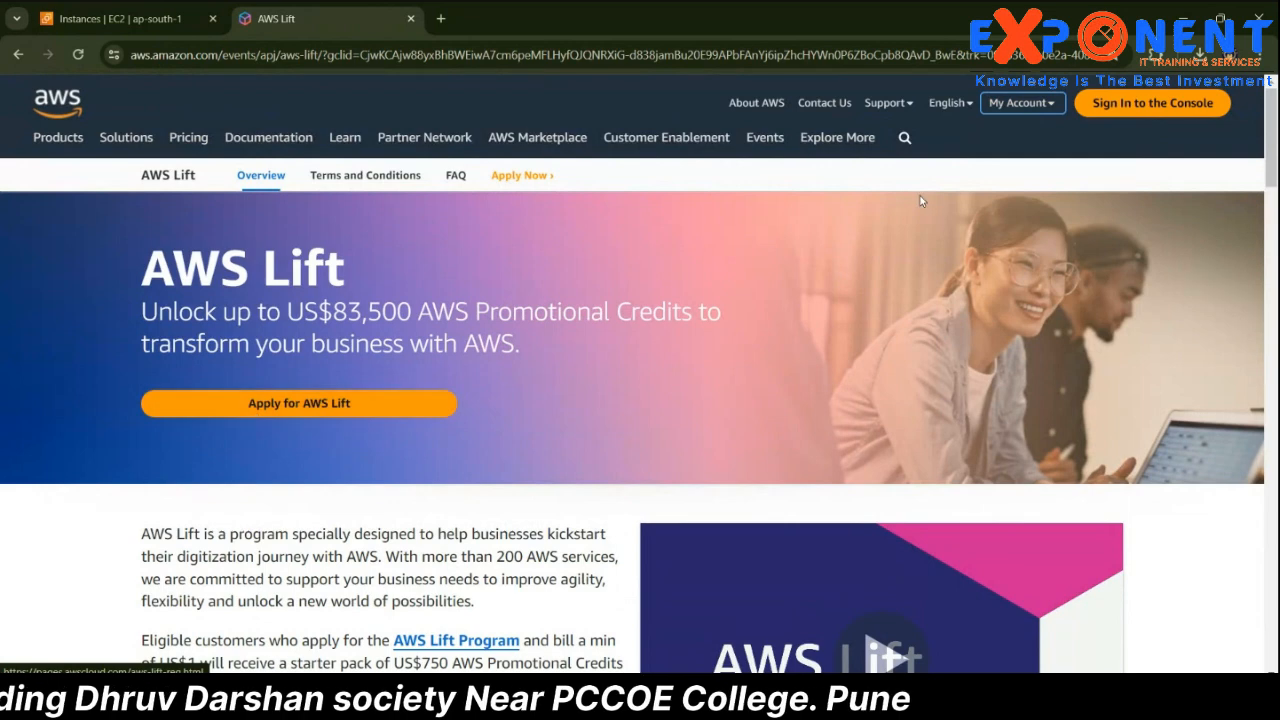
- Sign out of the AWS account from the EC2 console and look over the AWS Management Console landing page
click(120, 18)
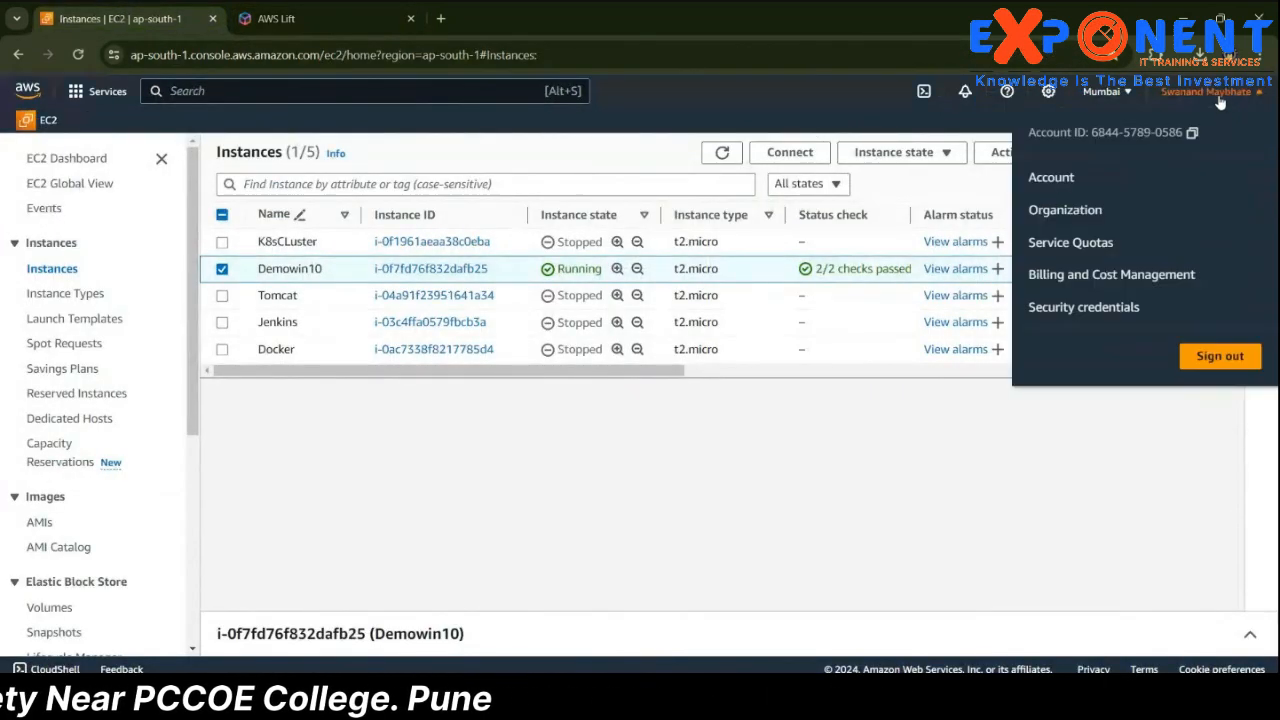
click(1226, 360)
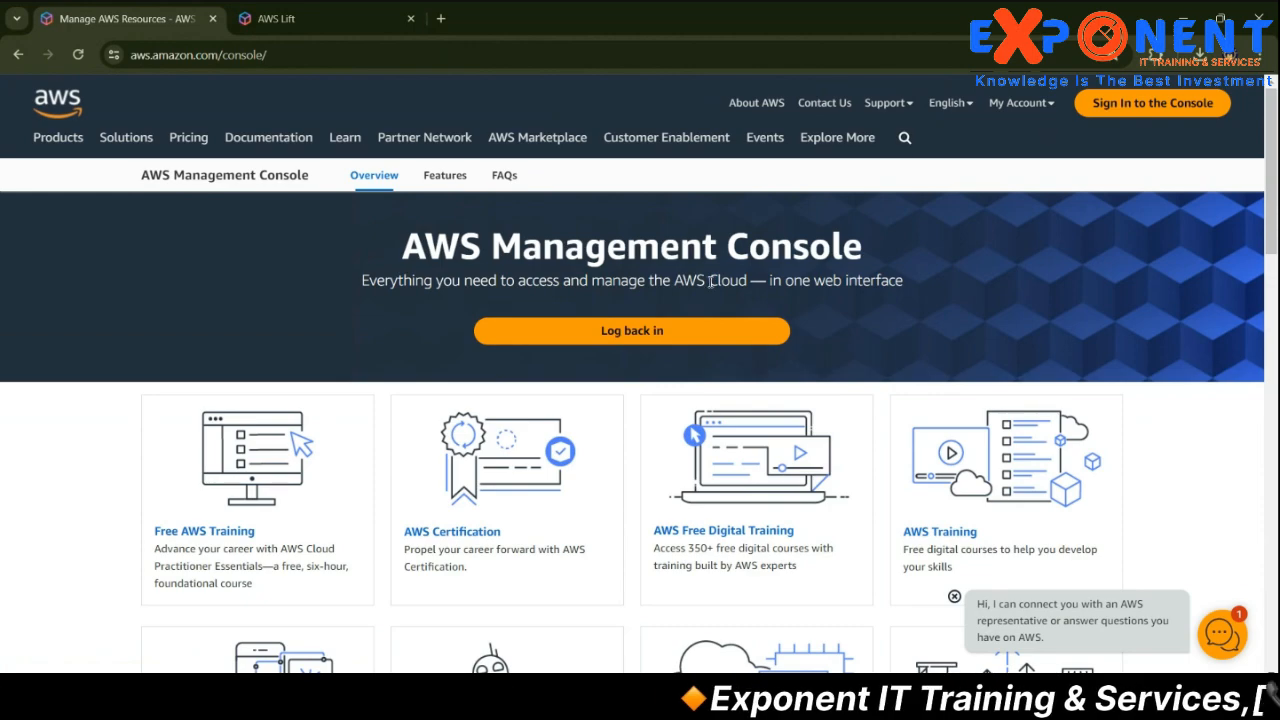
click(1036, 103)
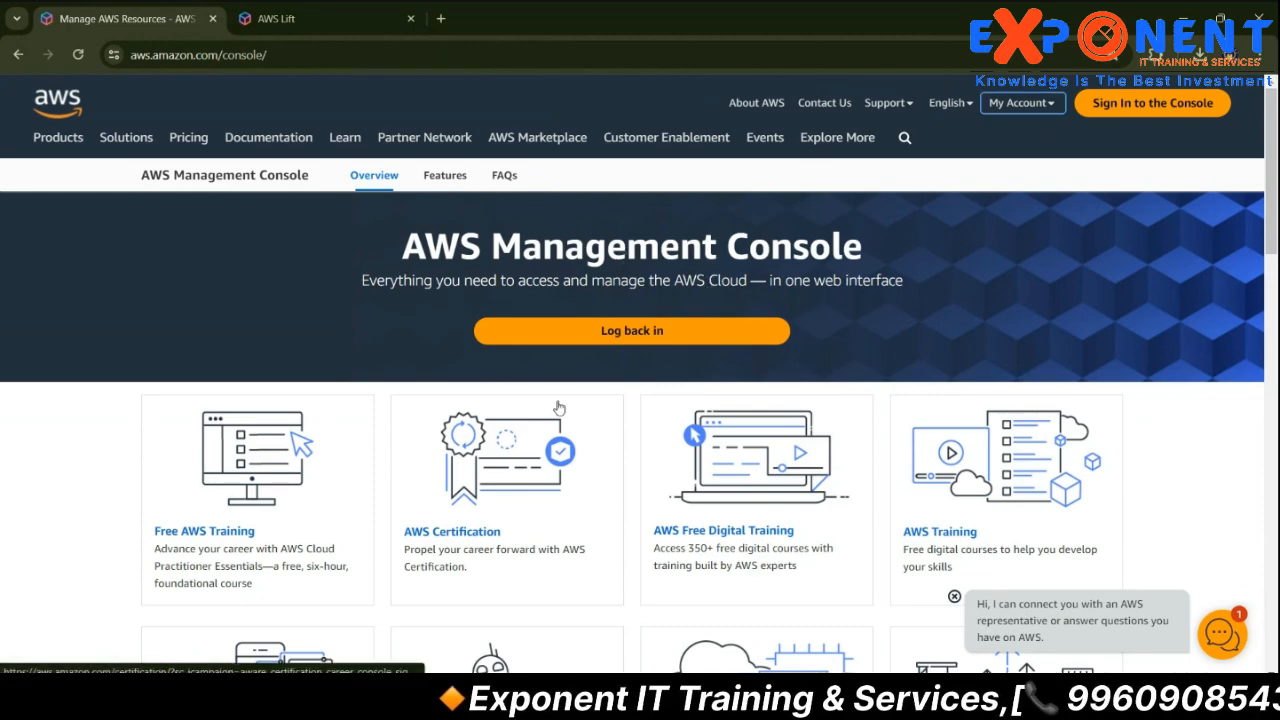
scroll(560, 408, down, 10)
scroll(560, 408, up, 8)
scroll(560, 408, up, 2)
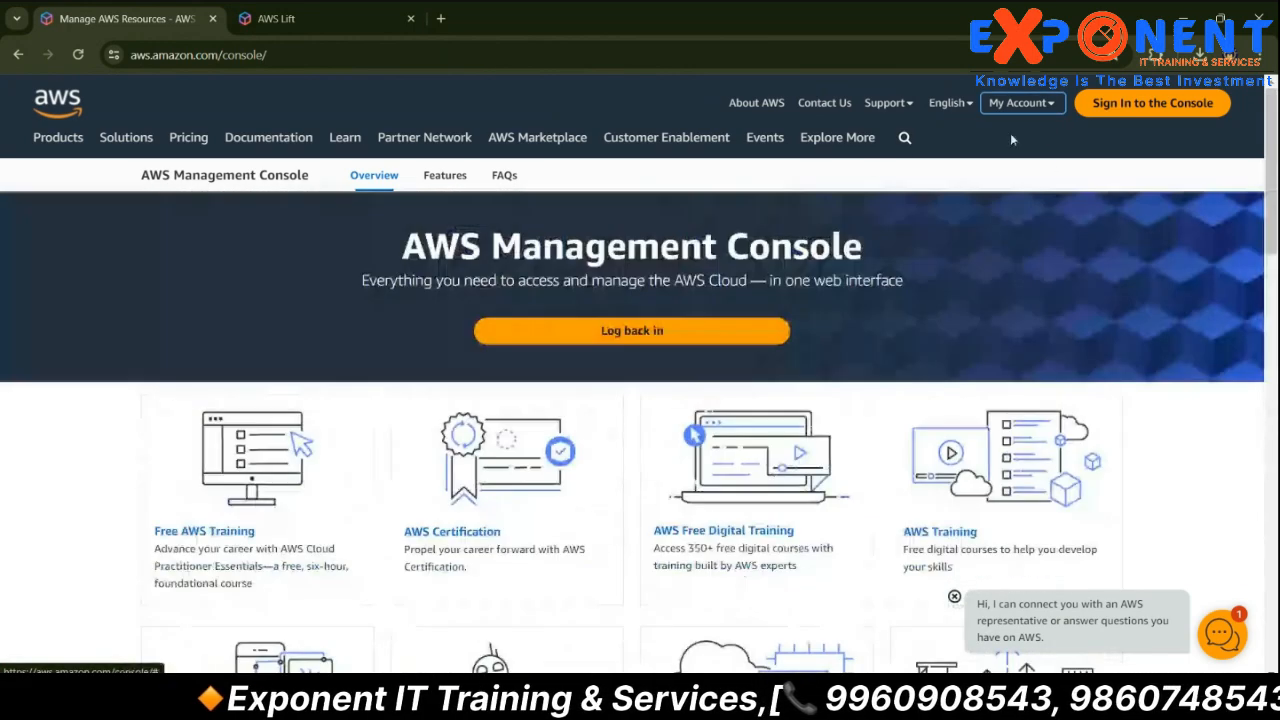
- Go to the AWS console sign-in page and open the form for creating a new AWS account
click(1125, 108)
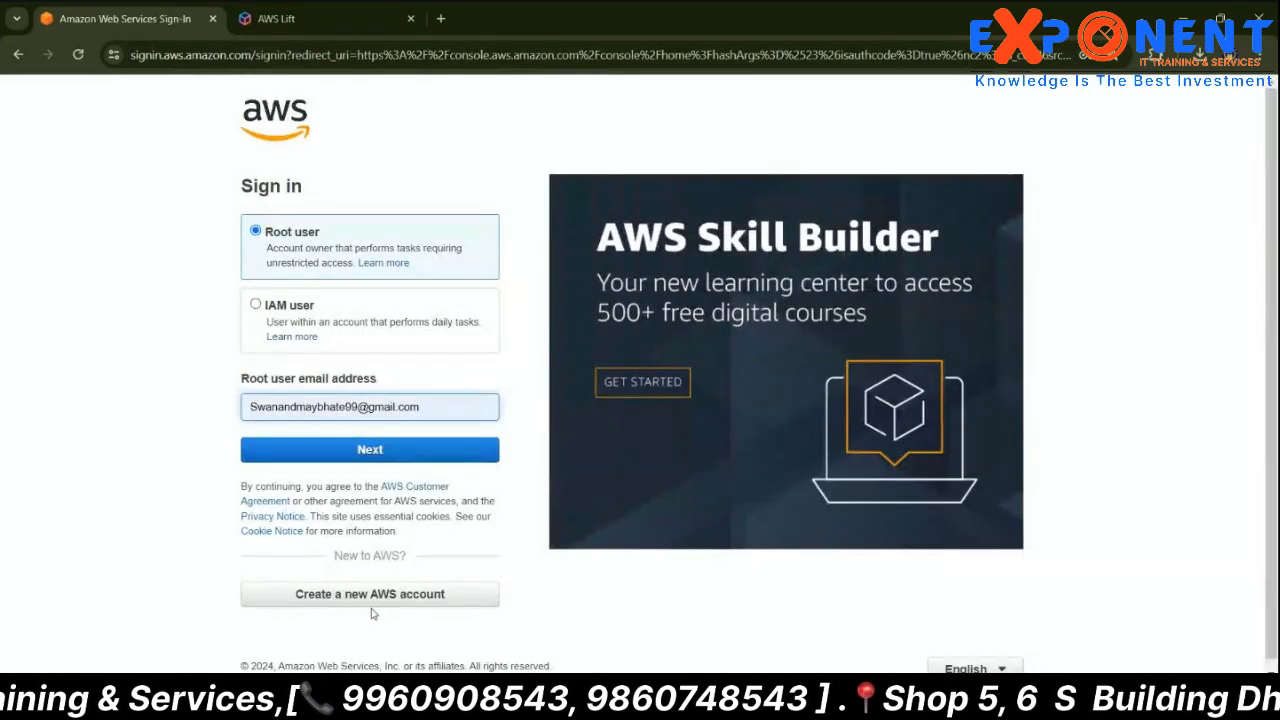
right_click(372, 186)
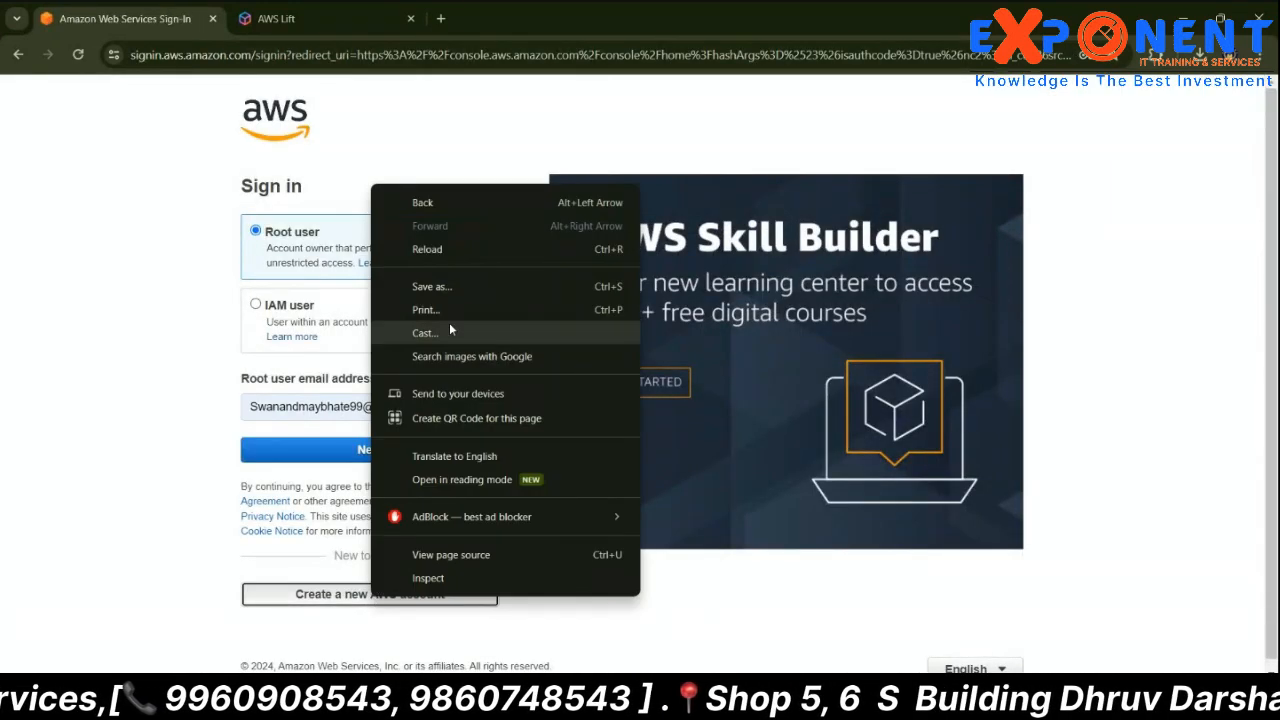
click(326, 596)
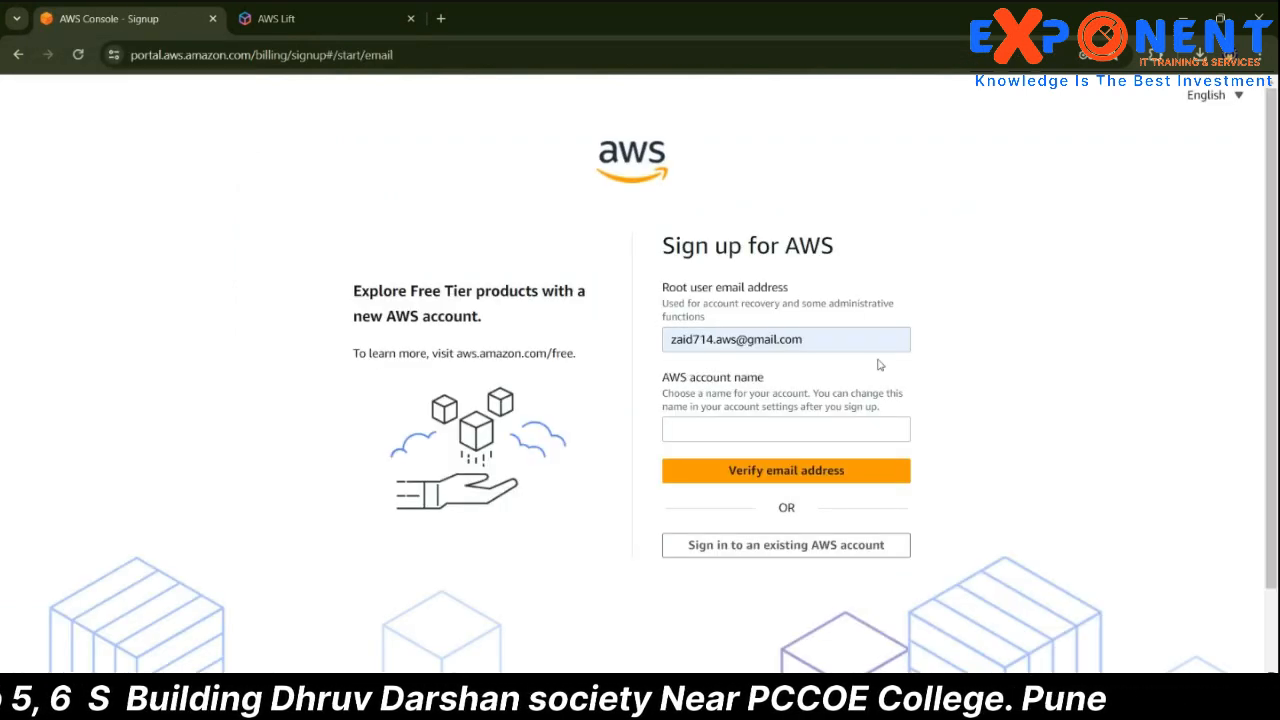
- Clear the prefilled root user email address in the AWS sign-up form and dismiss the saved-login suggestions
drag(804, 340, 542, 350)
key(BackSpace)
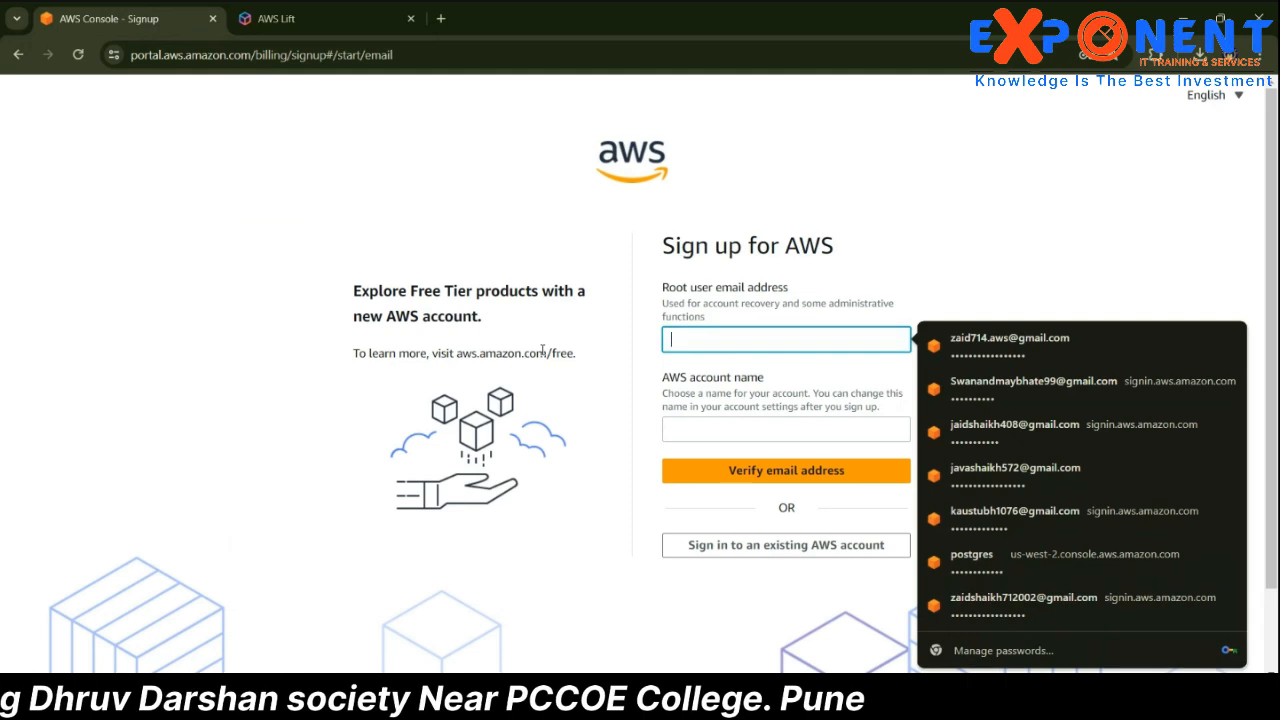
click(1140, 242)
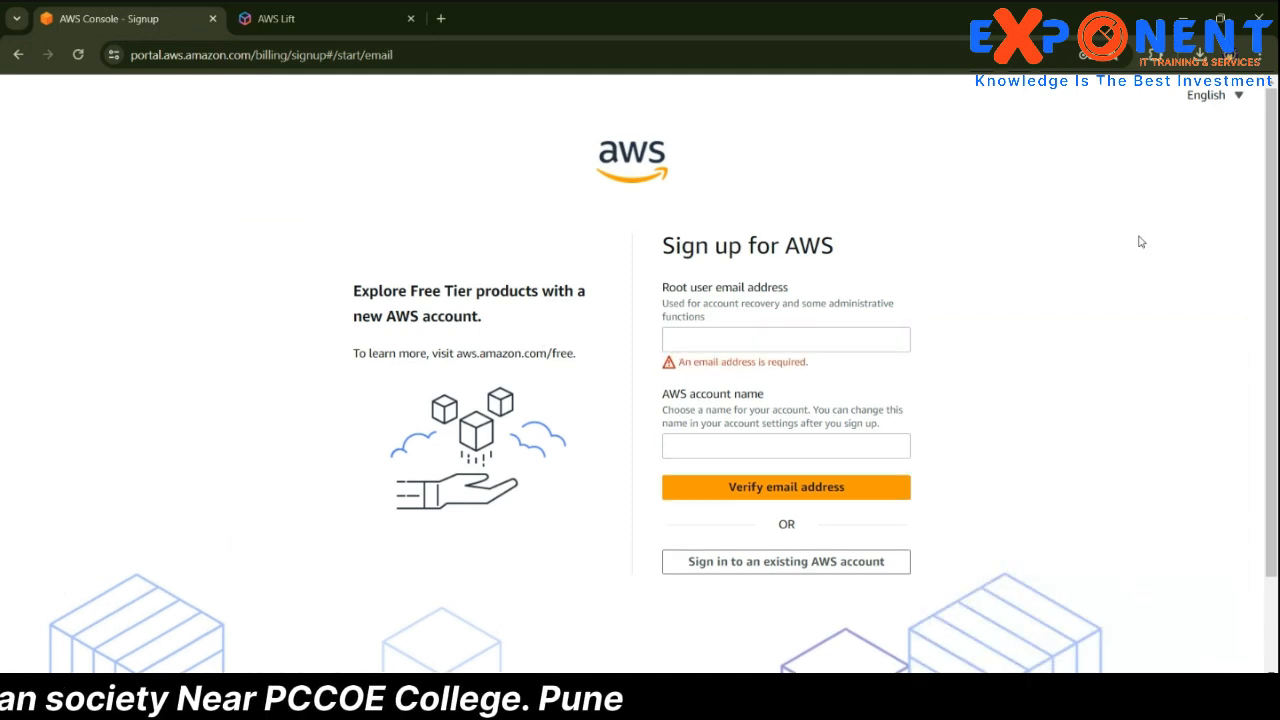